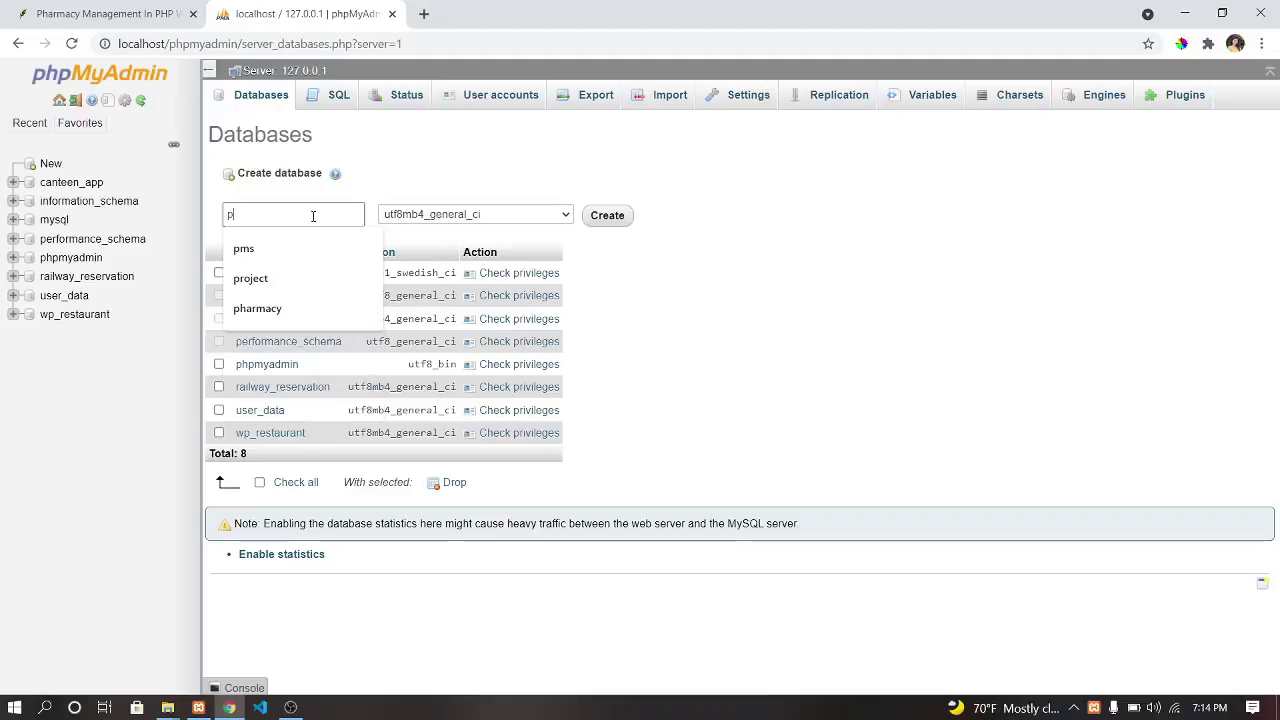
# Create a new database named 'pharmacy' in phpMyAdmin.
pyautogui.write('armacy')
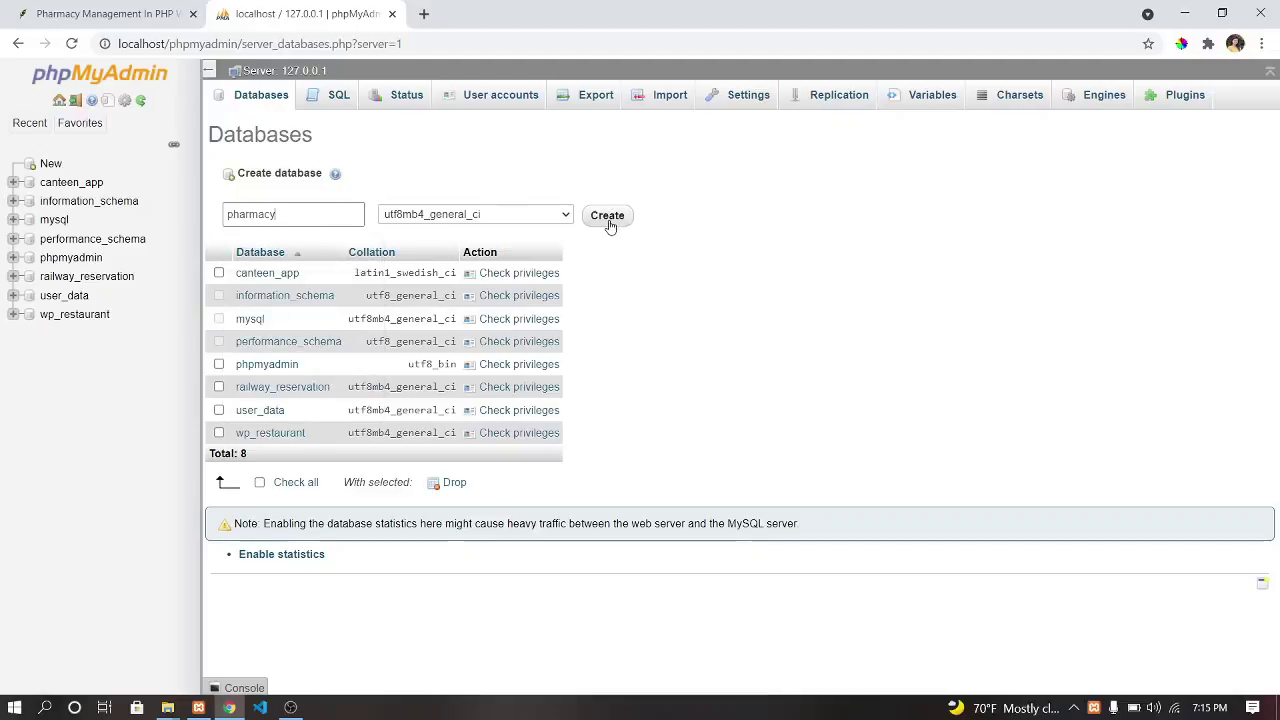
pyautogui.click(607, 215)
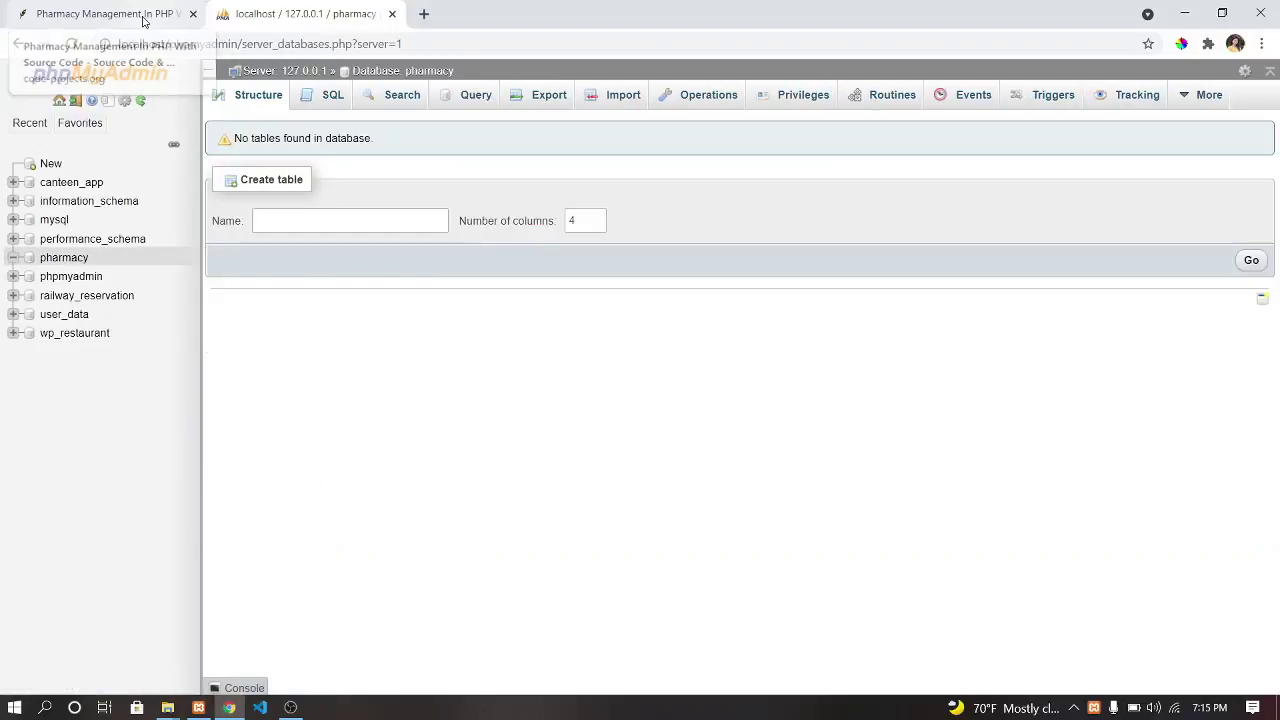
pyautogui.click(145, 15)
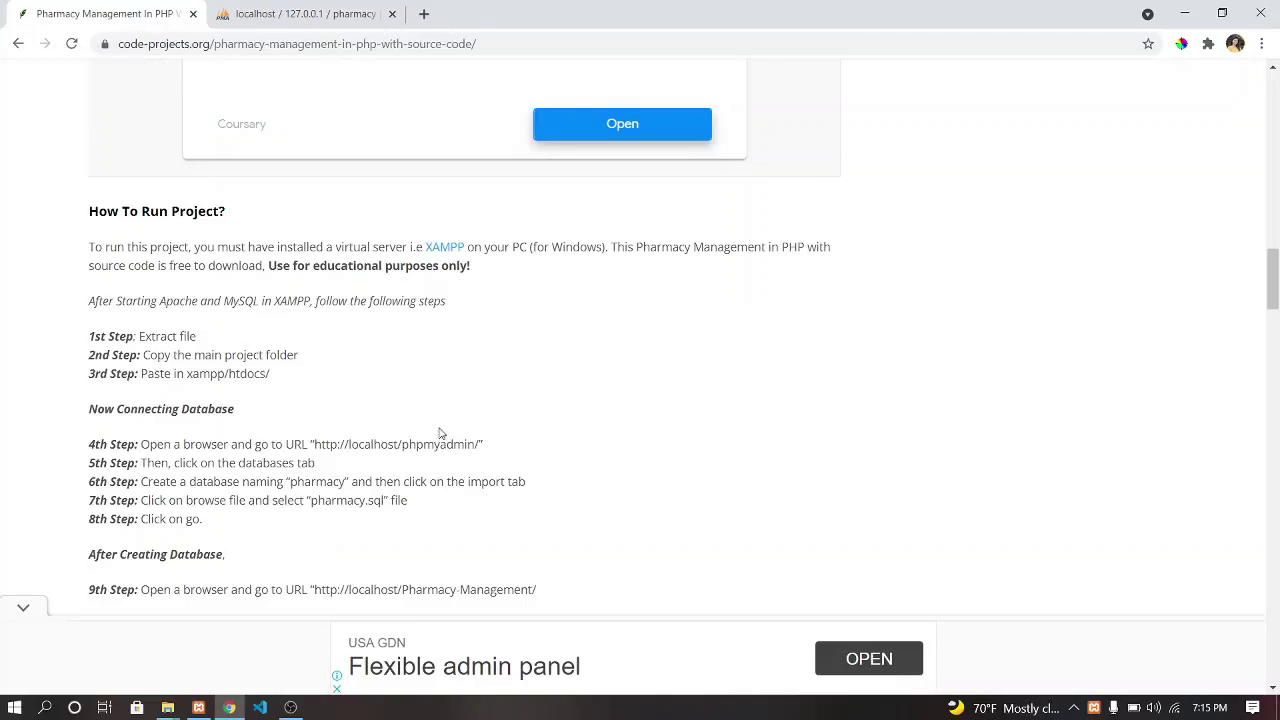
pyautogui.doubleClick(313, 481)
pyautogui.click(148, 508)
pyautogui.click(318, 14)
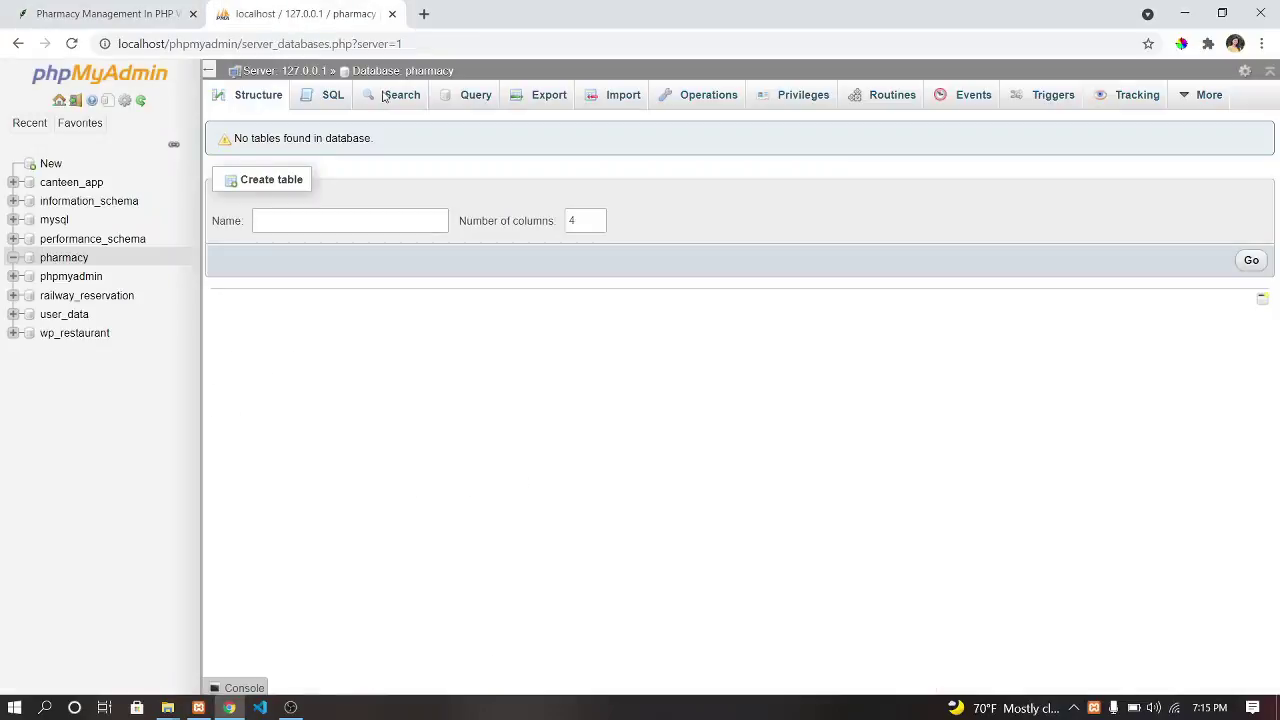
# Import pharmacy.sql from the Pharmacy-Management folder into the pharmacy database, then view admin_credentials.
pyautogui.click(607, 101)
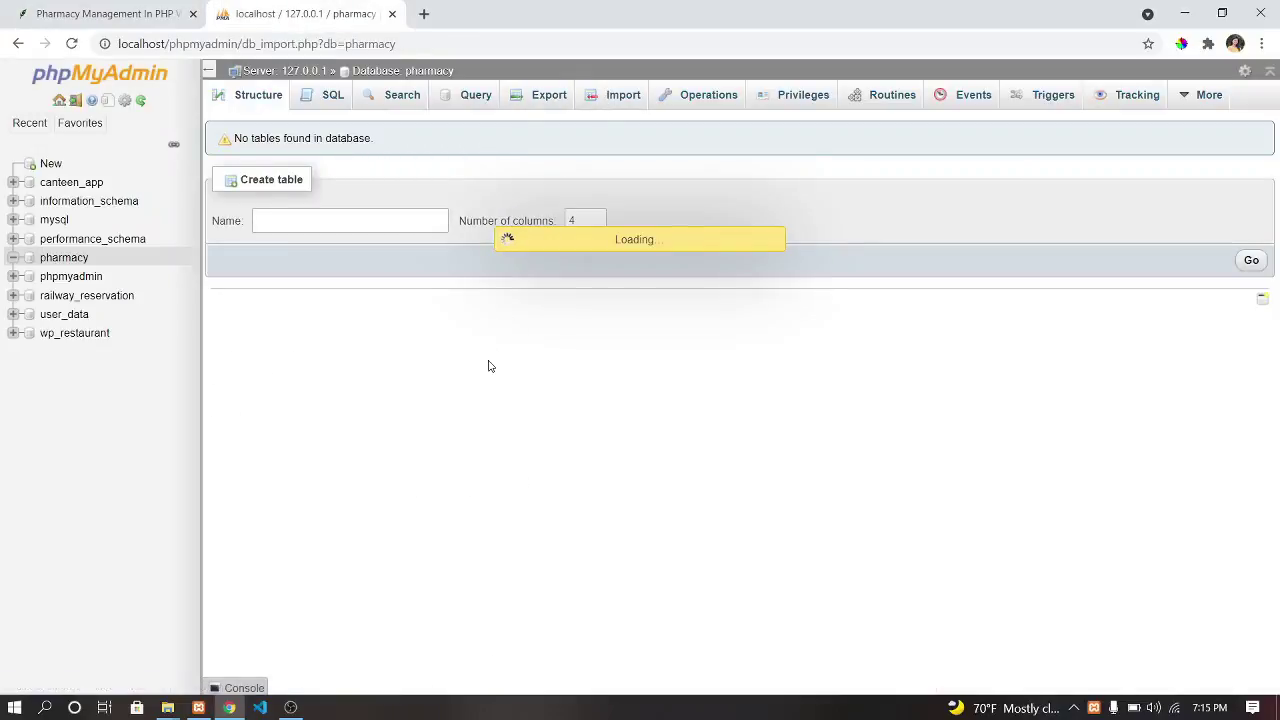
pyautogui.click(386, 277)
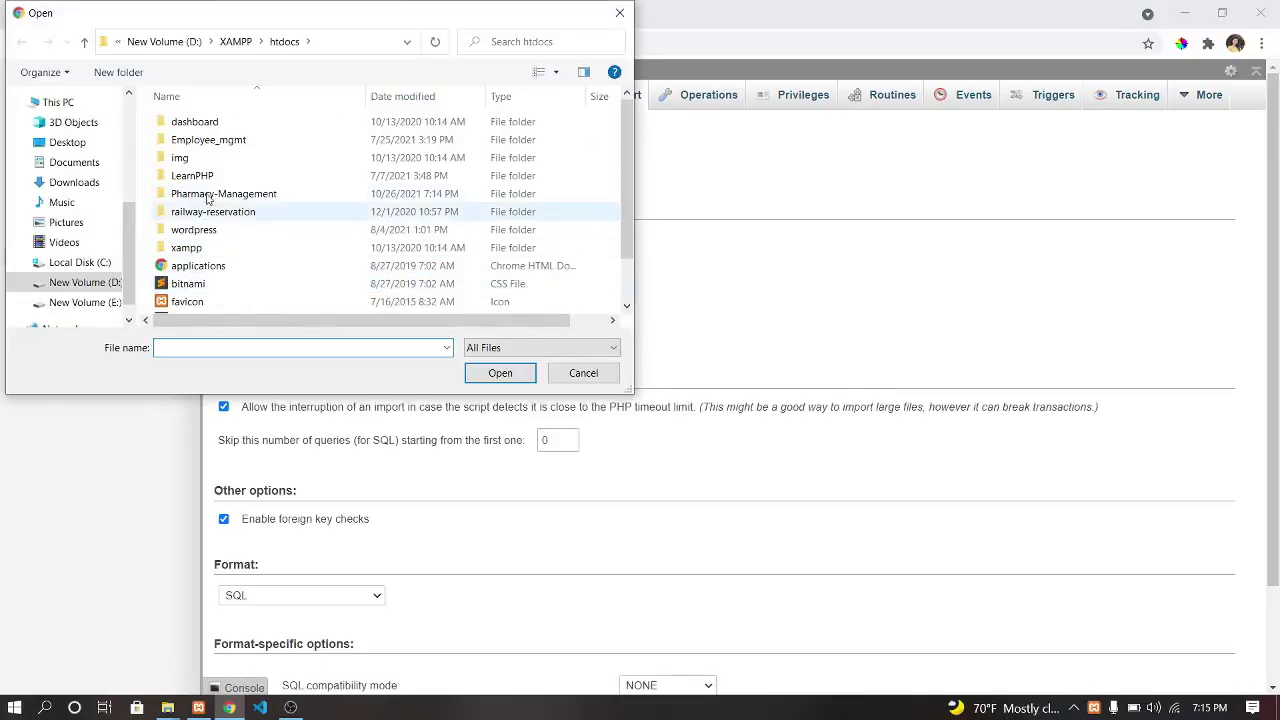
pyautogui.doubleClick(214, 193)
pyautogui.scroll(-8, 250, 250)
pyautogui.doubleClick(229, 274)
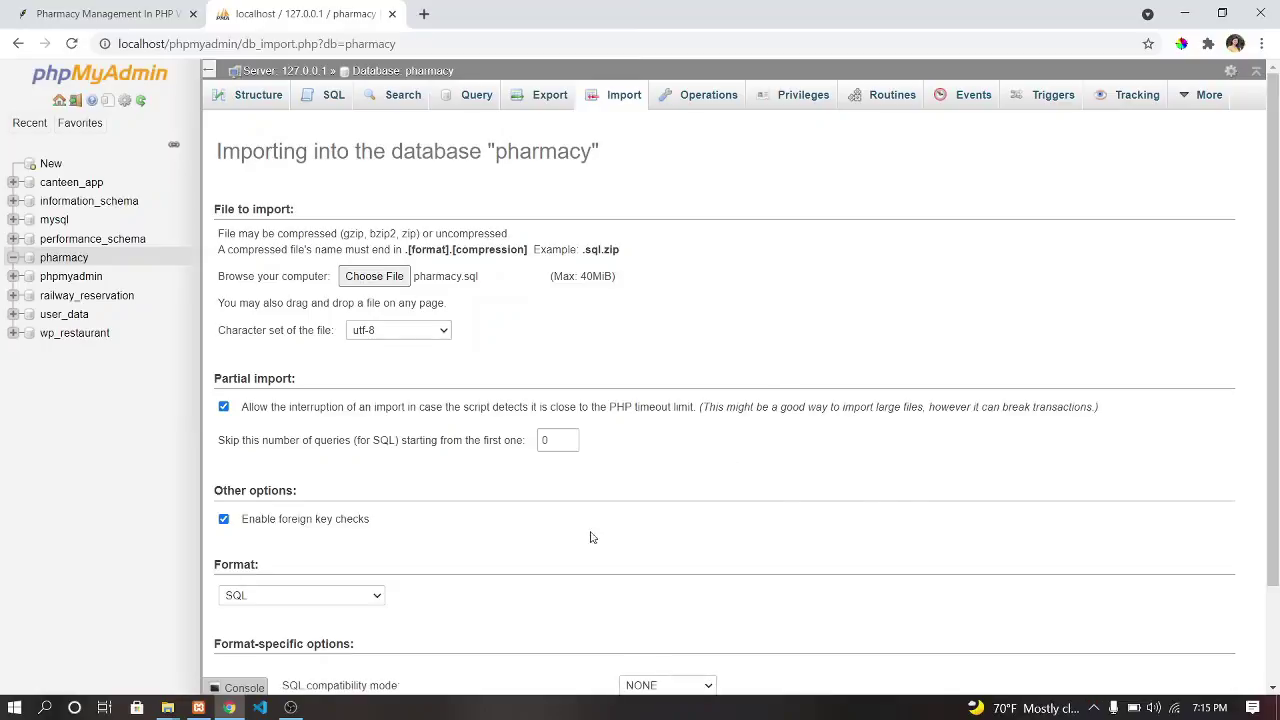
pyautogui.scroll(-2, 528, 537)
pyautogui.click(1218, 649)
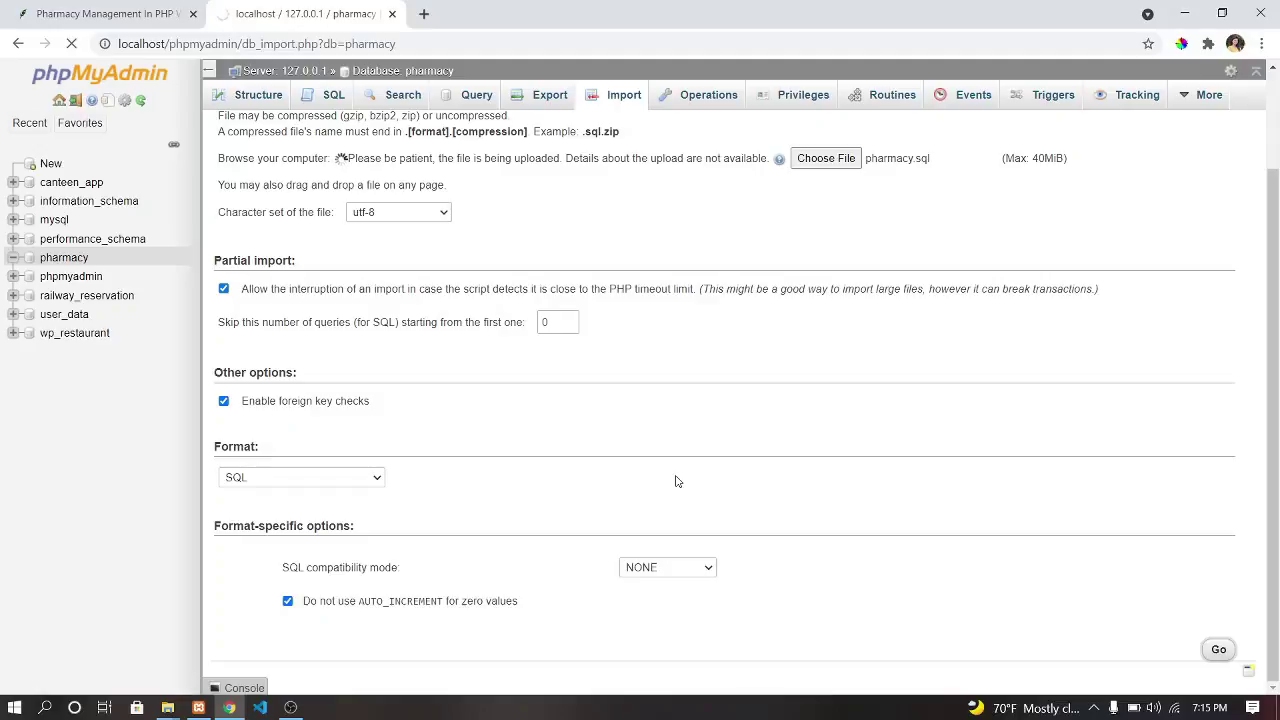
pyautogui.scroll(2, 527, 371)
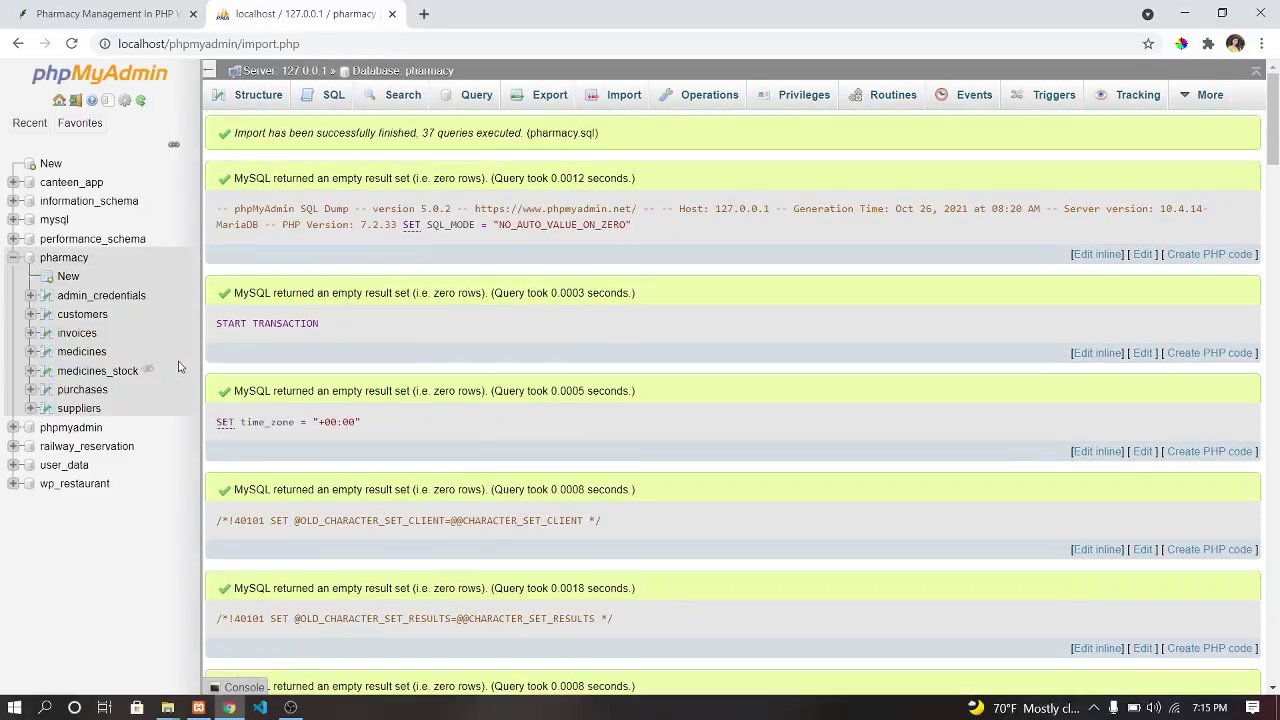
pyautogui.click(92, 297)
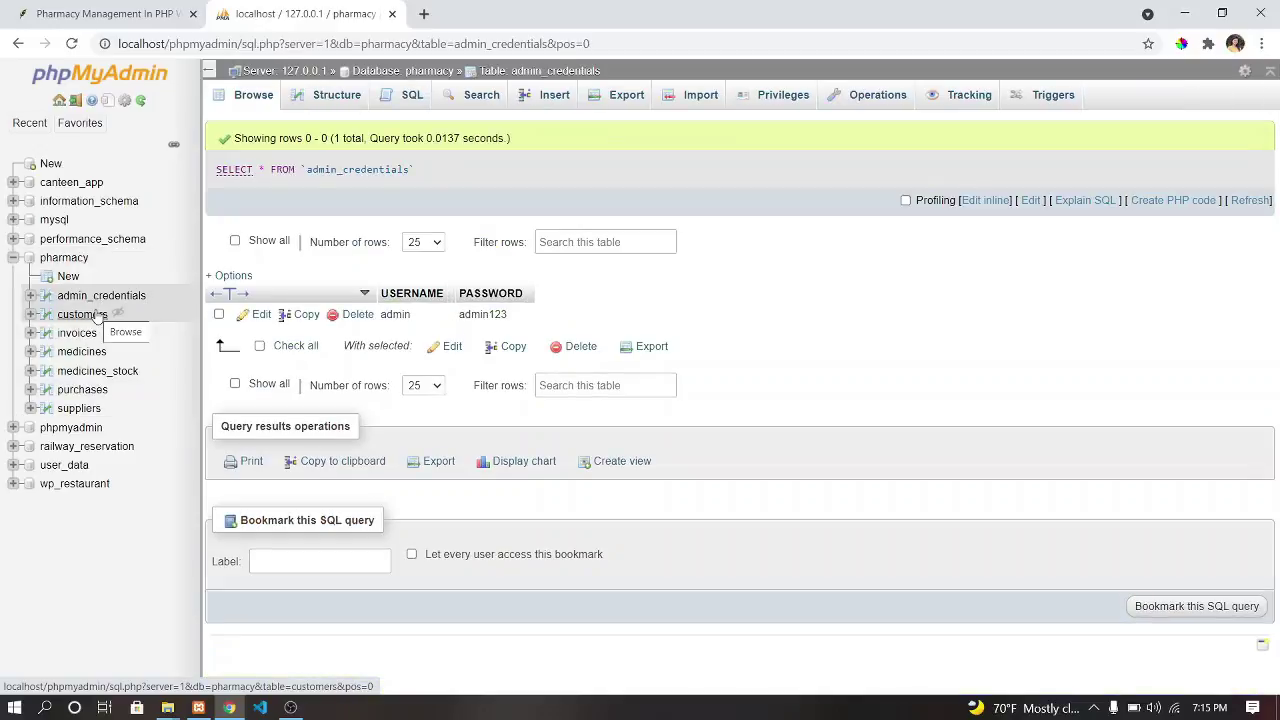
# Browse the customers, invoices, medicines_stock, purchases and suppliers tables, then return to admin_credentials.
pyautogui.click(99, 316)
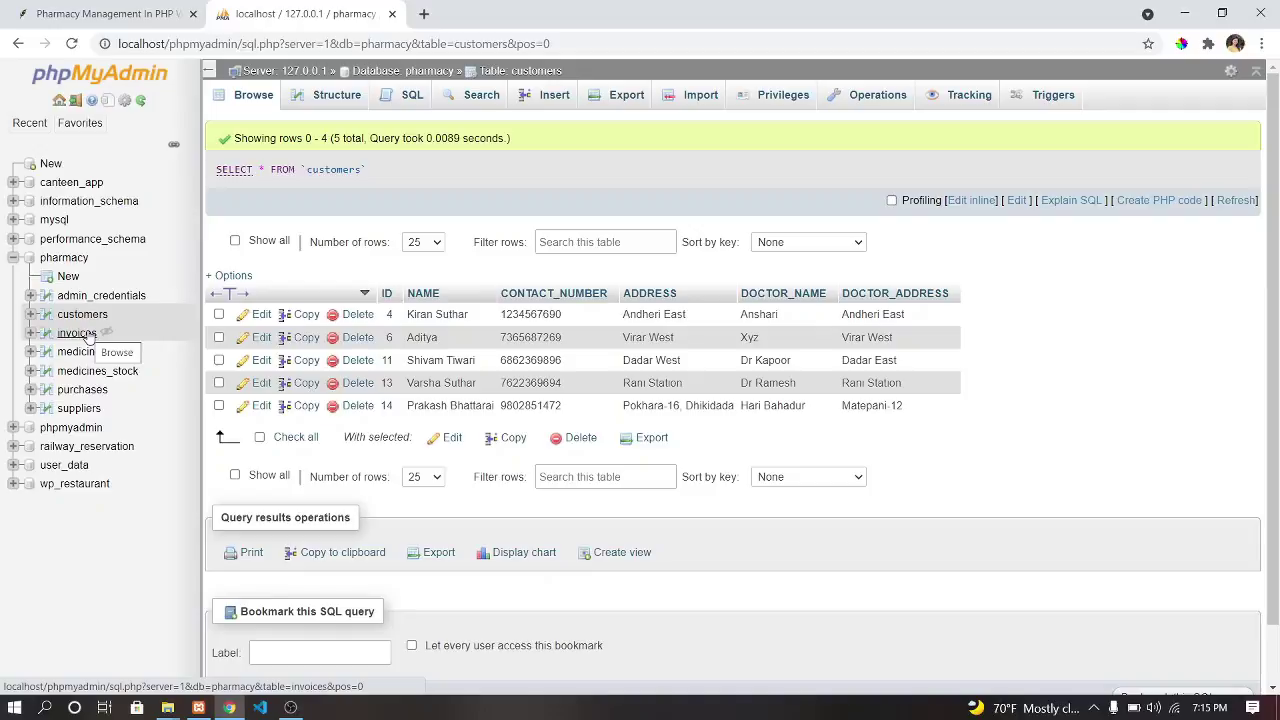
pyautogui.click(78, 334)
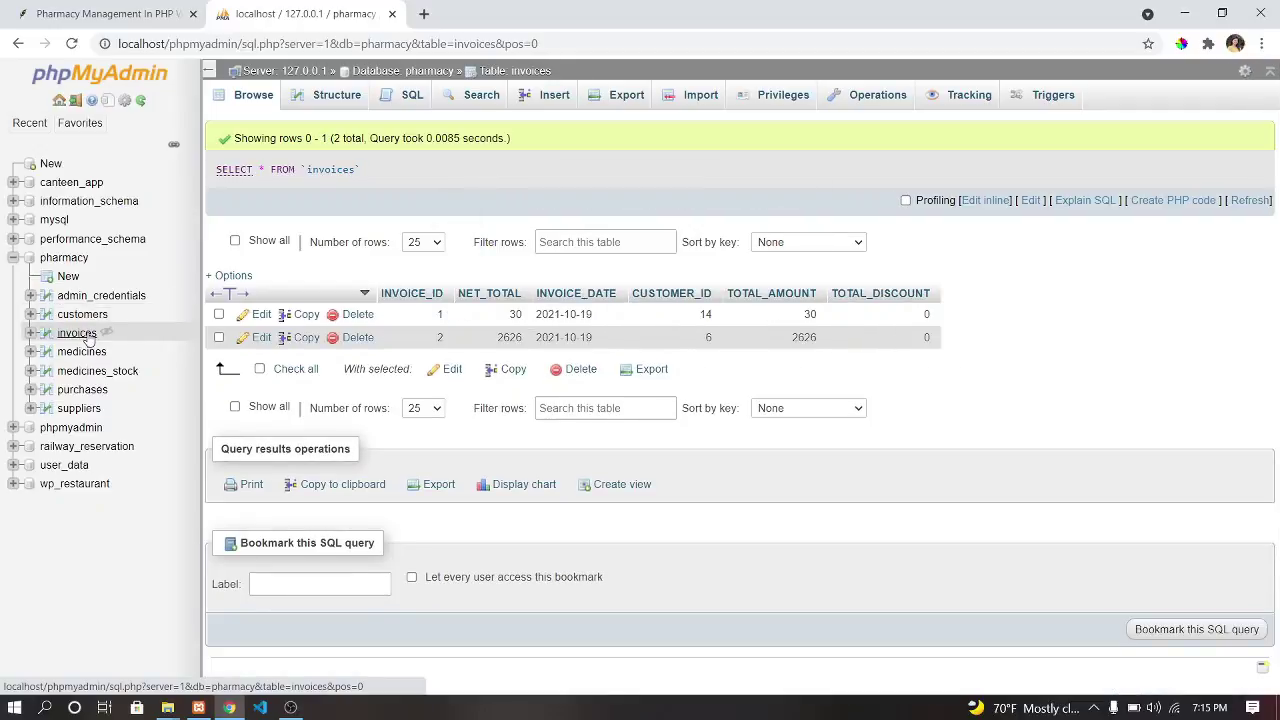
pyautogui.click(80, 373)
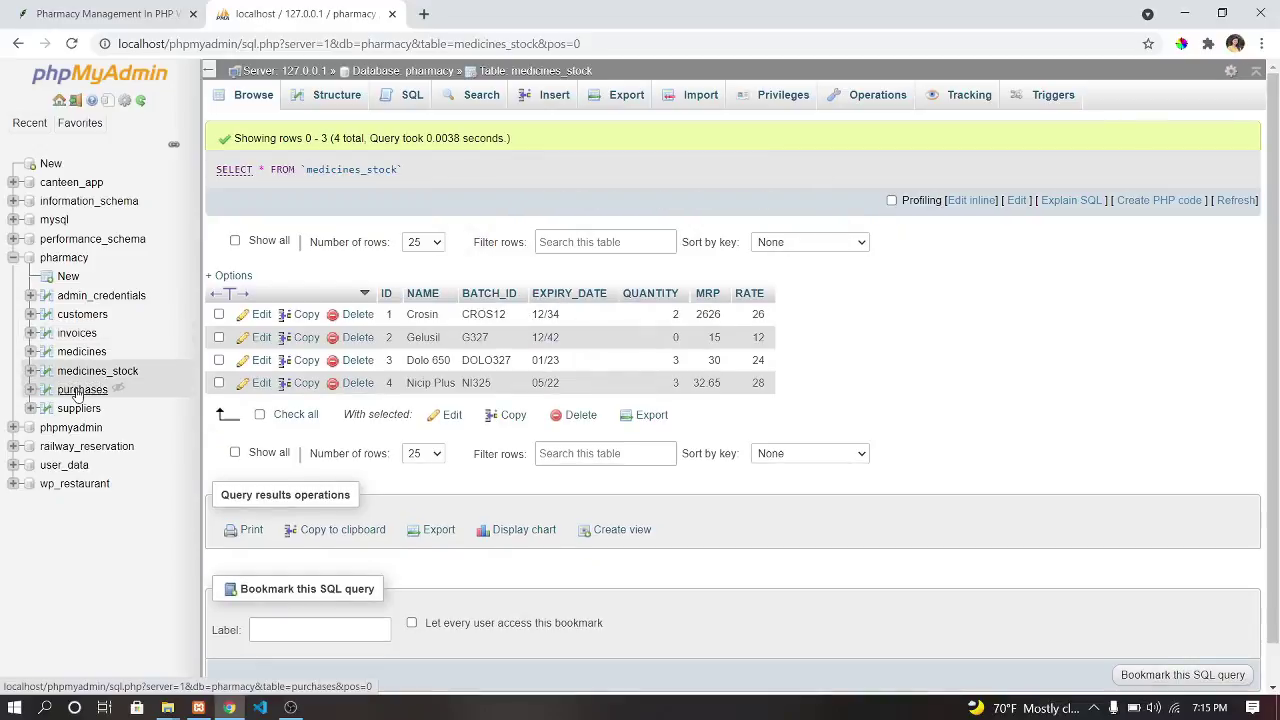
pyautogui.click(80, 390)
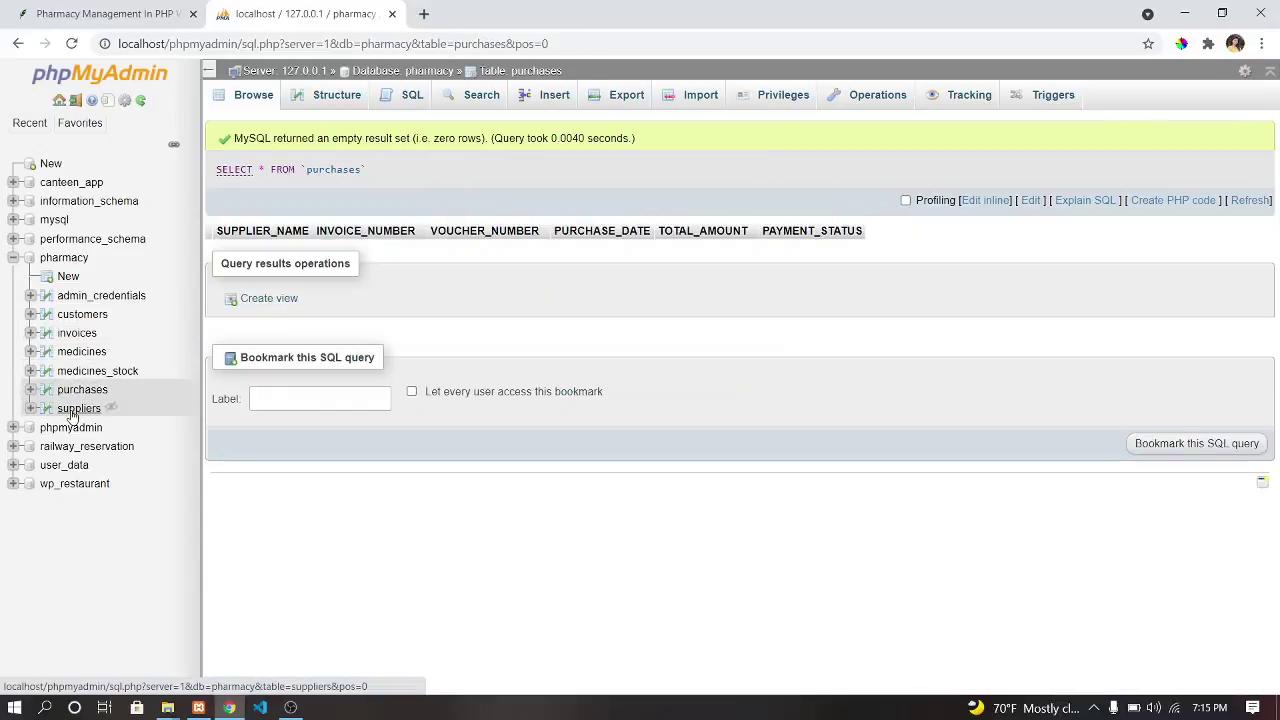
pyautogui.click(72, 413)
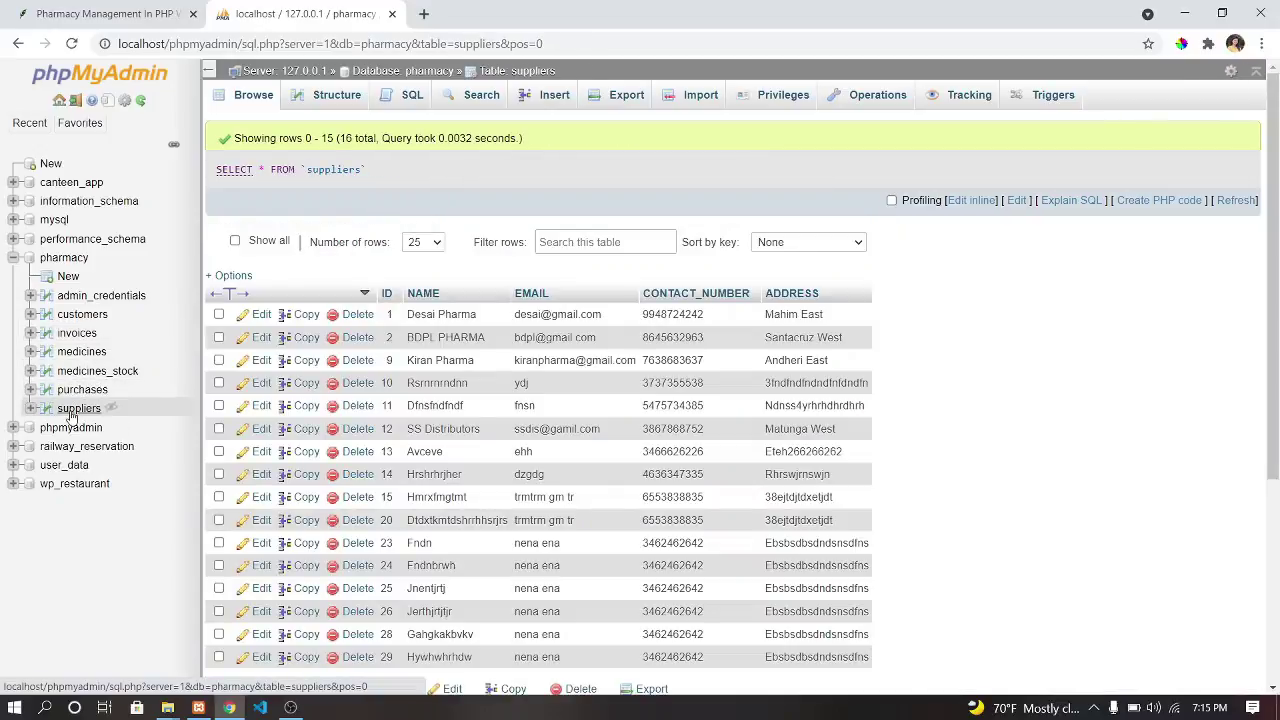
pyautogui.click(66, 296)
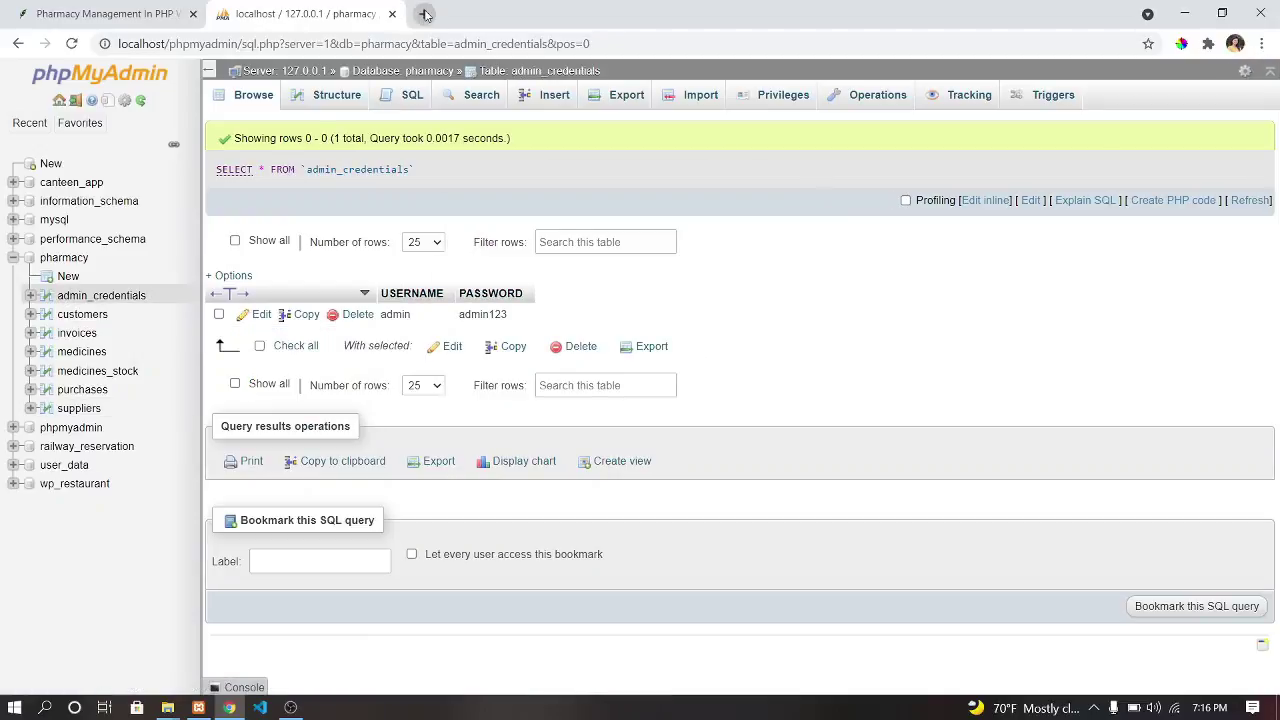
pyautogui.click(423, 13)
# Load the Pharmacy Management login page in a new tab using the step 9 URL.
pyautogui.click(150, 13)
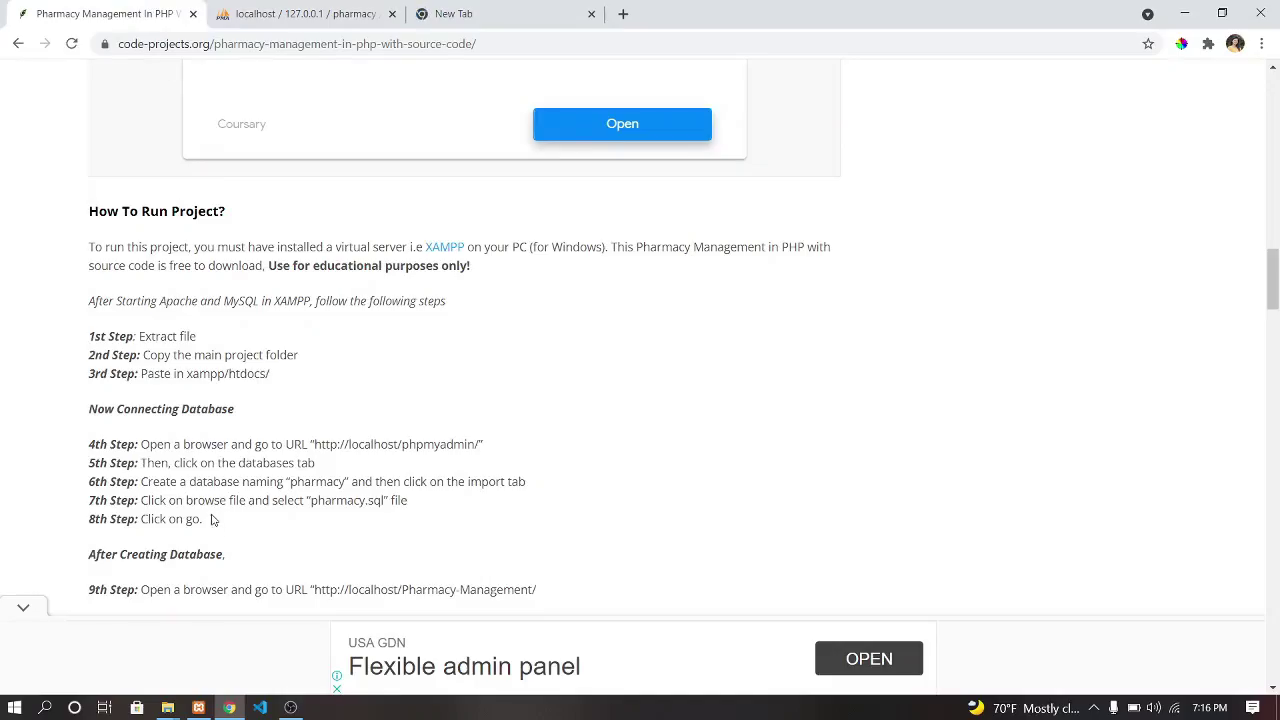
pyautogui.moveTo(313, 590); pyautogui.dragTo(537, 579)
pyautogui.hotkey('ctrl', 'c')
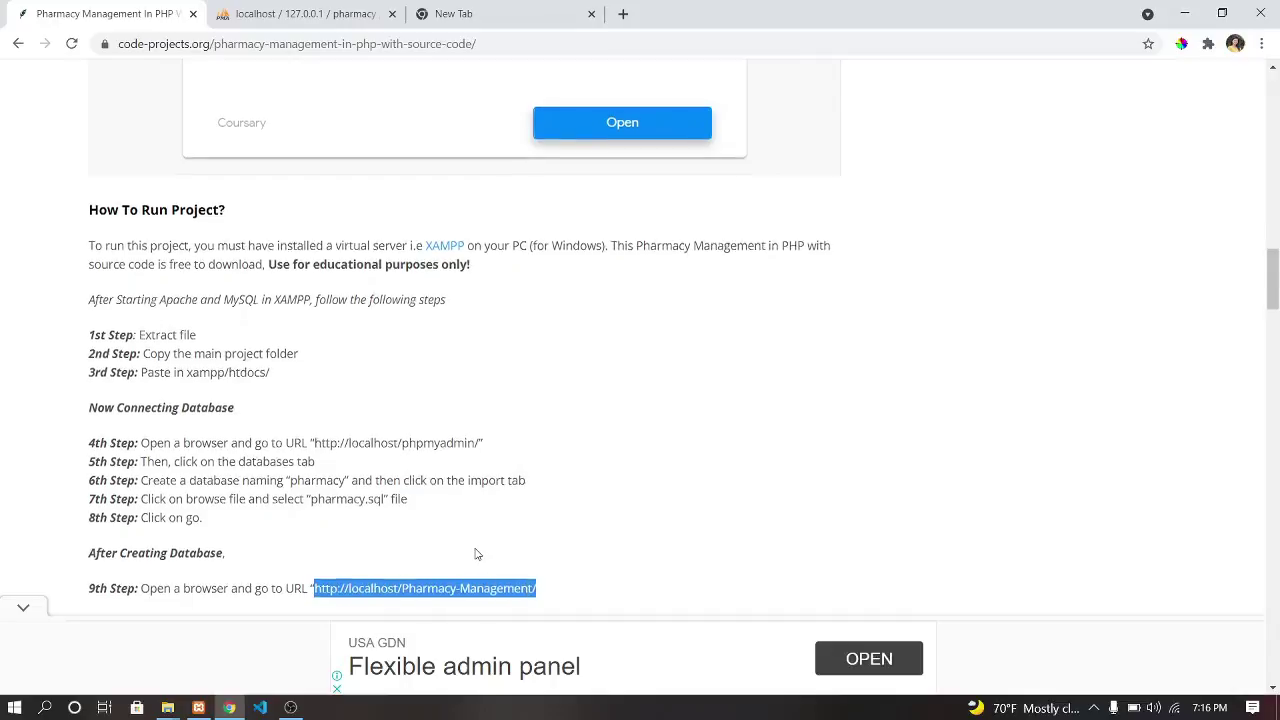
pyautogui.scroll(-2, 477, 554)
pyautogui.click(452, 14)
pyautogui.click(439, 43)
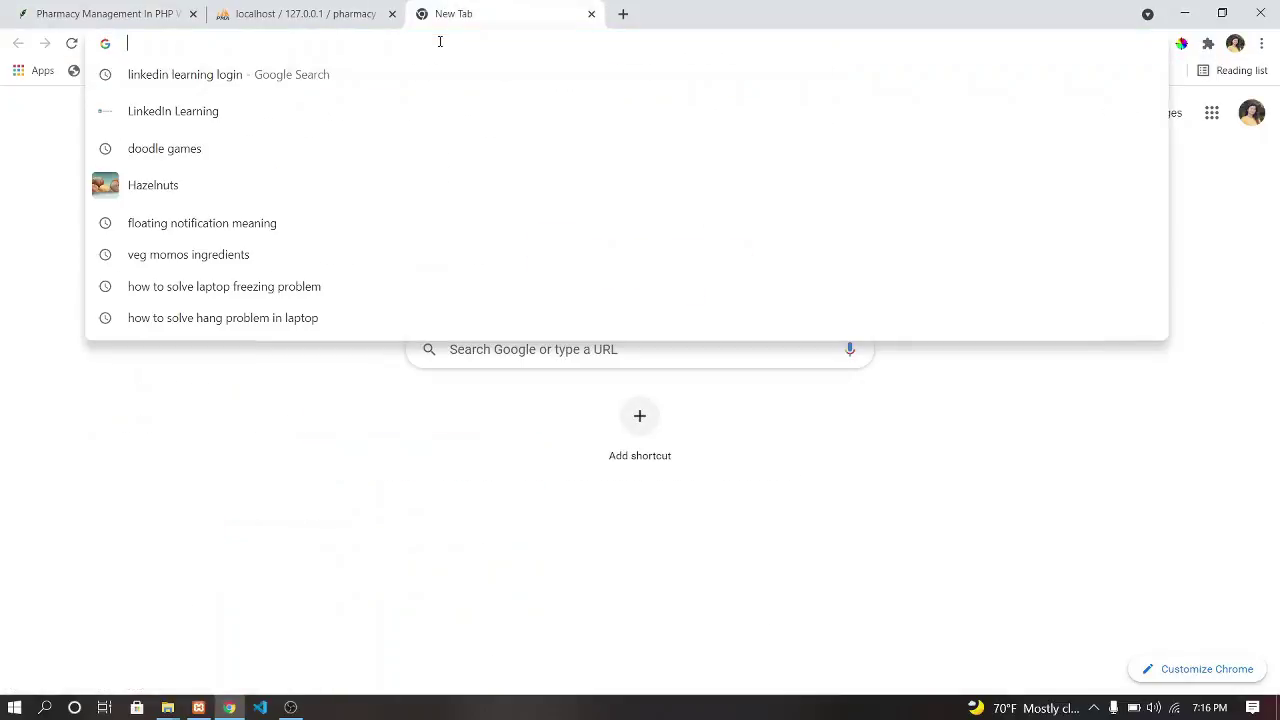
pyautogui.hotkey('ctrl', 'v')
pyautogui.press('Return')
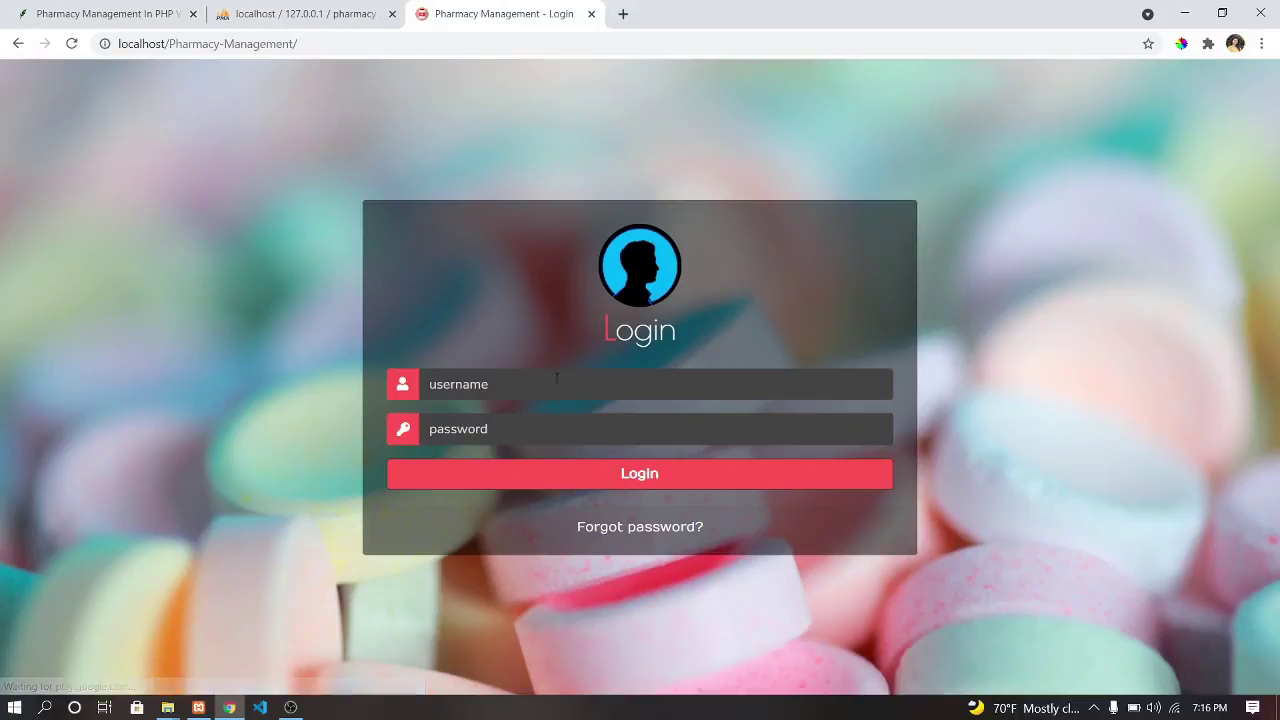
# Log in with the saved administrator username and the correct admin password.
pyautogui.click(557, 380)
pyautogui.click(646, 478)
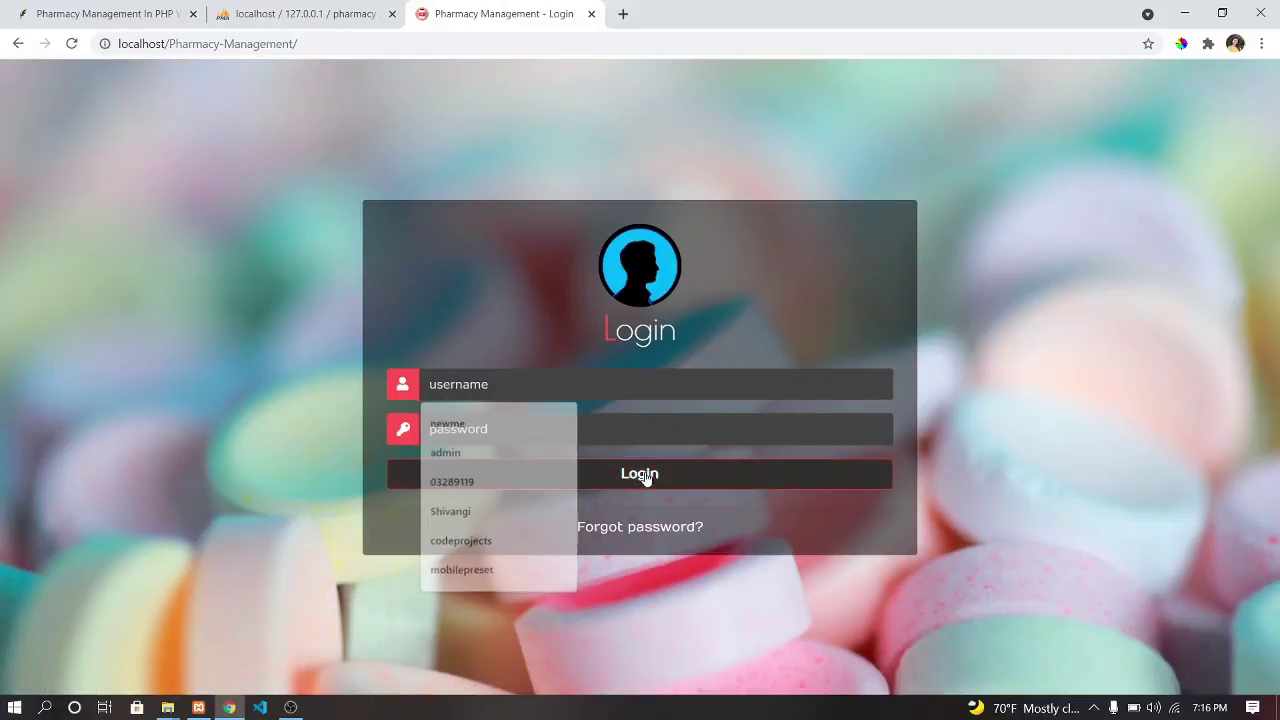
pyautogui.click(582, 387)
pyautogui.click(497, 449)
pyautogui.click(509, 432)
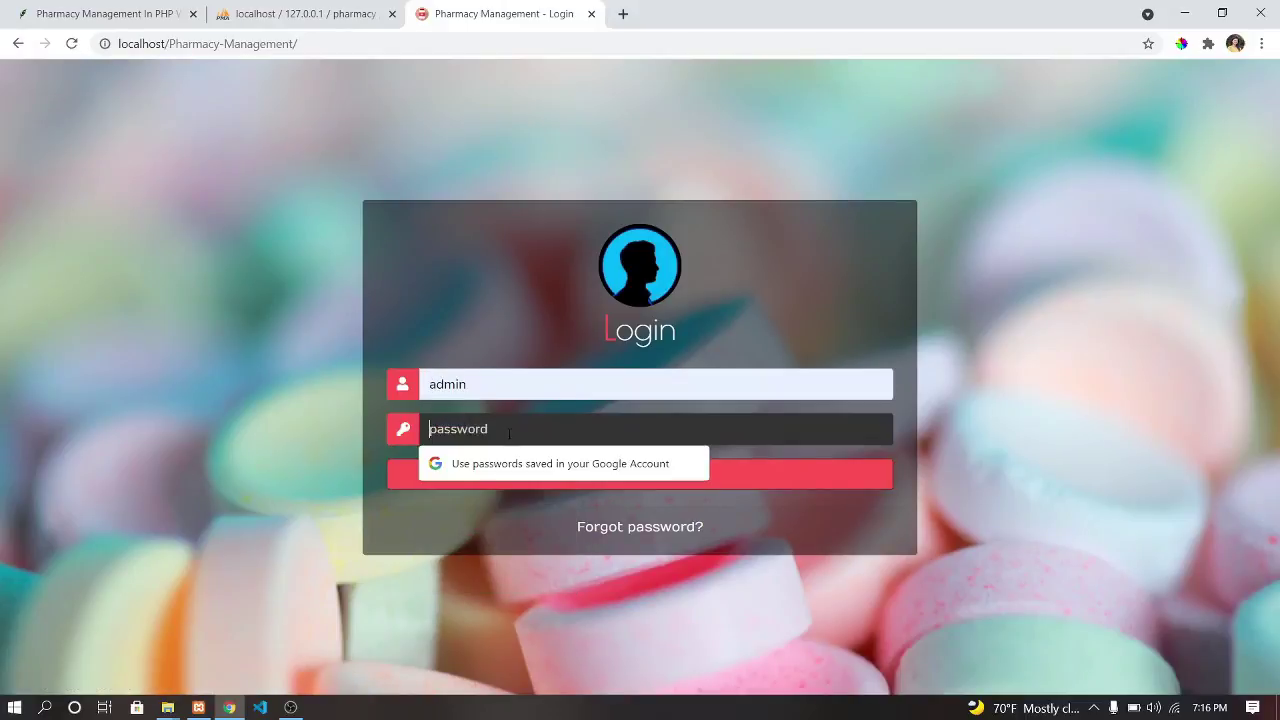
pyautogui.write('12')
pyautogui.click(663, 480)
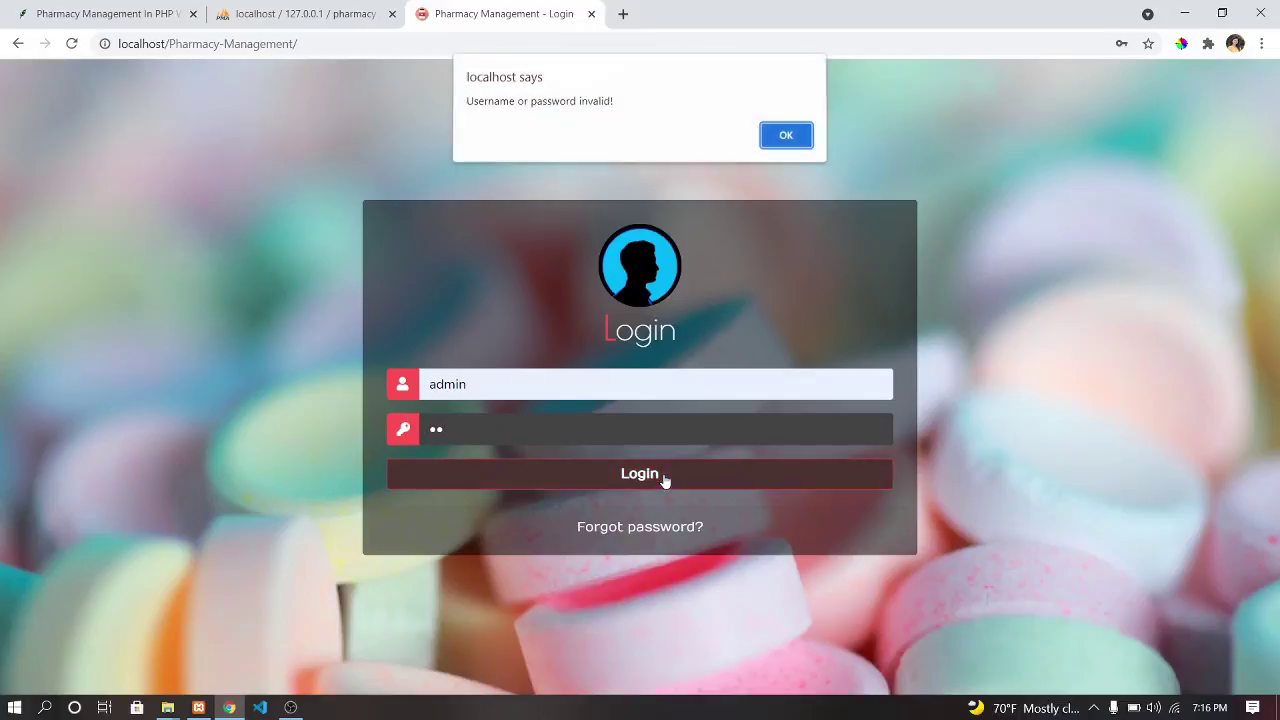
pyautogui.click(807, 138)
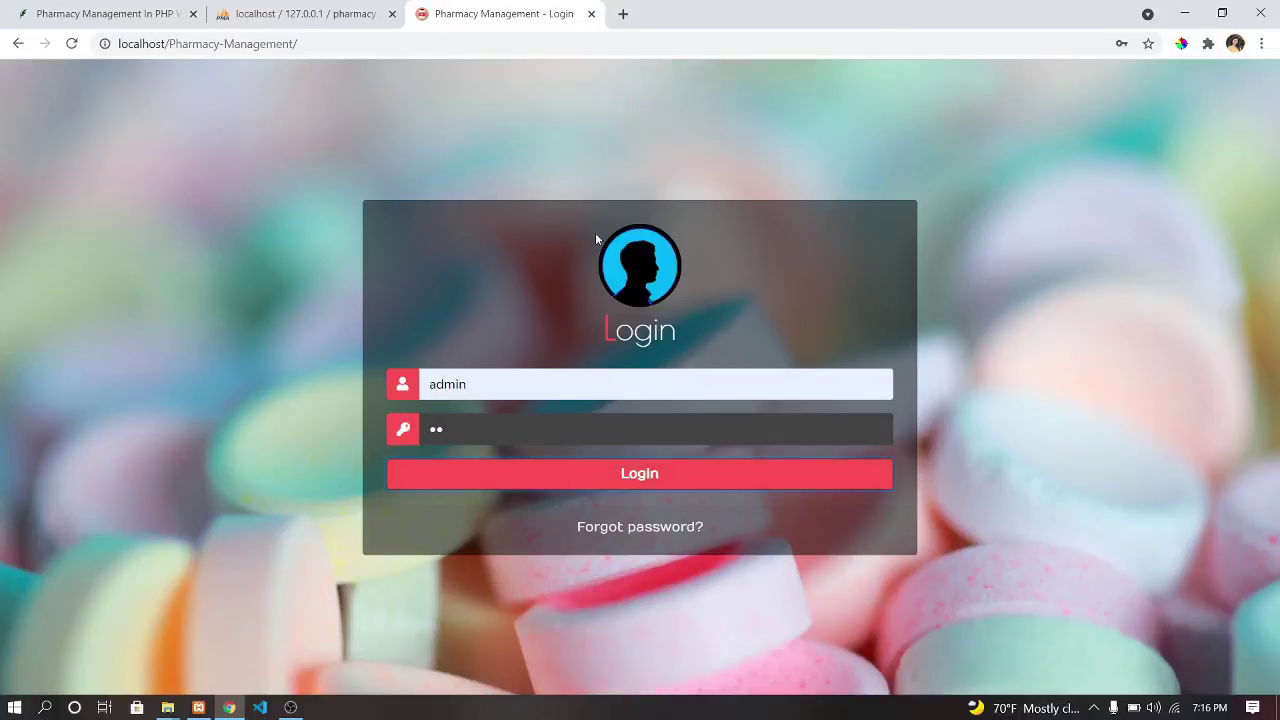
pyautogui.doubleClick(467, 426)
pyautogui.write('admin')
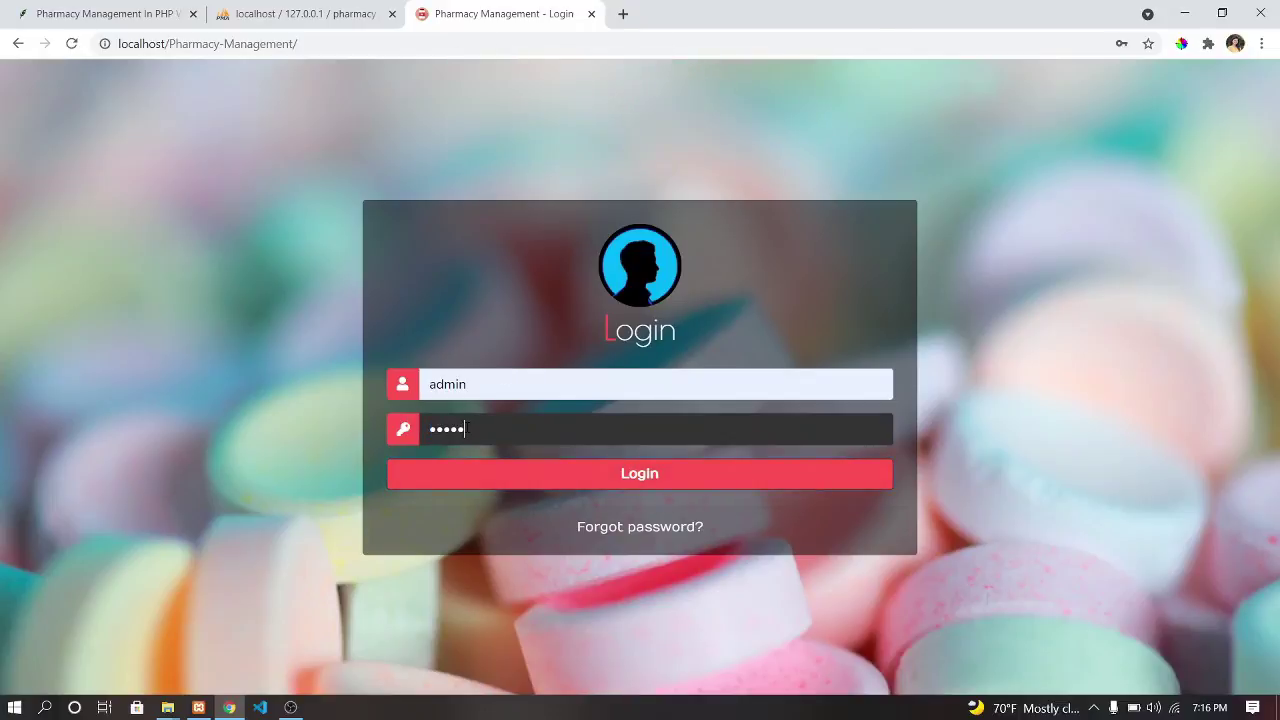
pyautogui.click(557, 477)
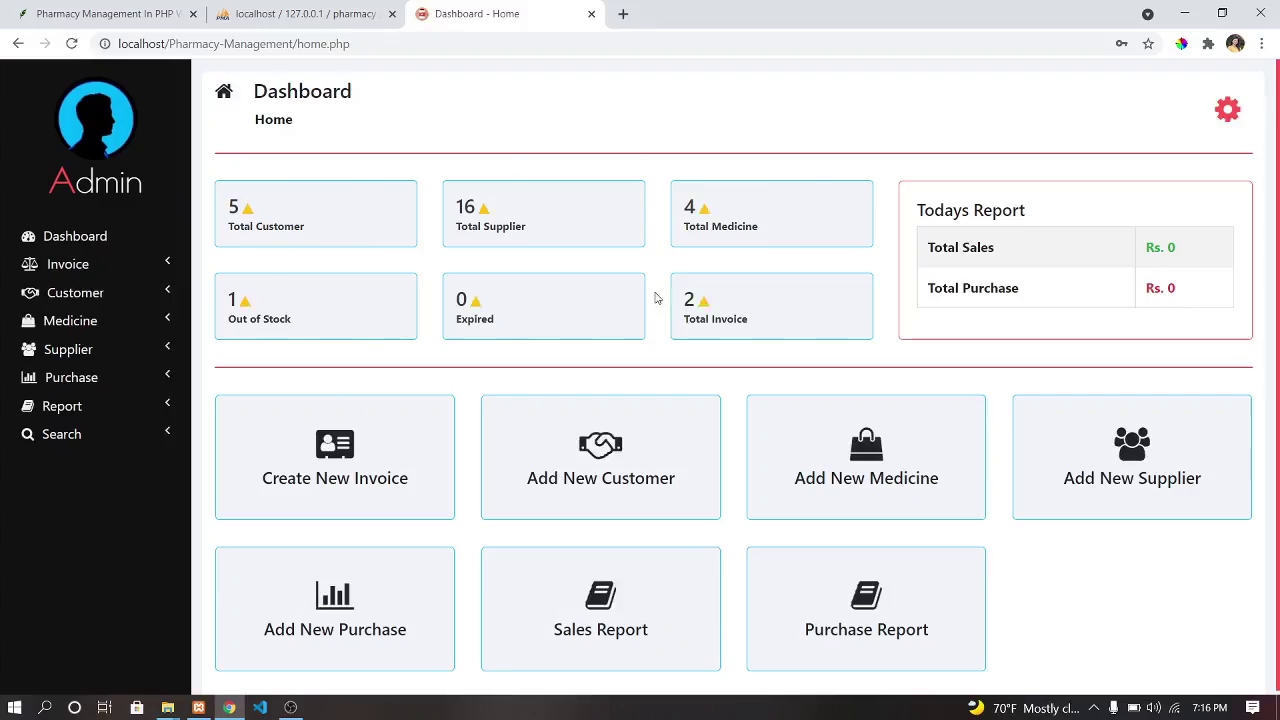
# Dismiss the browser password prompts and view the Manage Invoice page before returning to the Dashboard.
pyautogui.click(787, 284)
pyautogui.click(1112, 314)
pyautogui.click(118, 273)
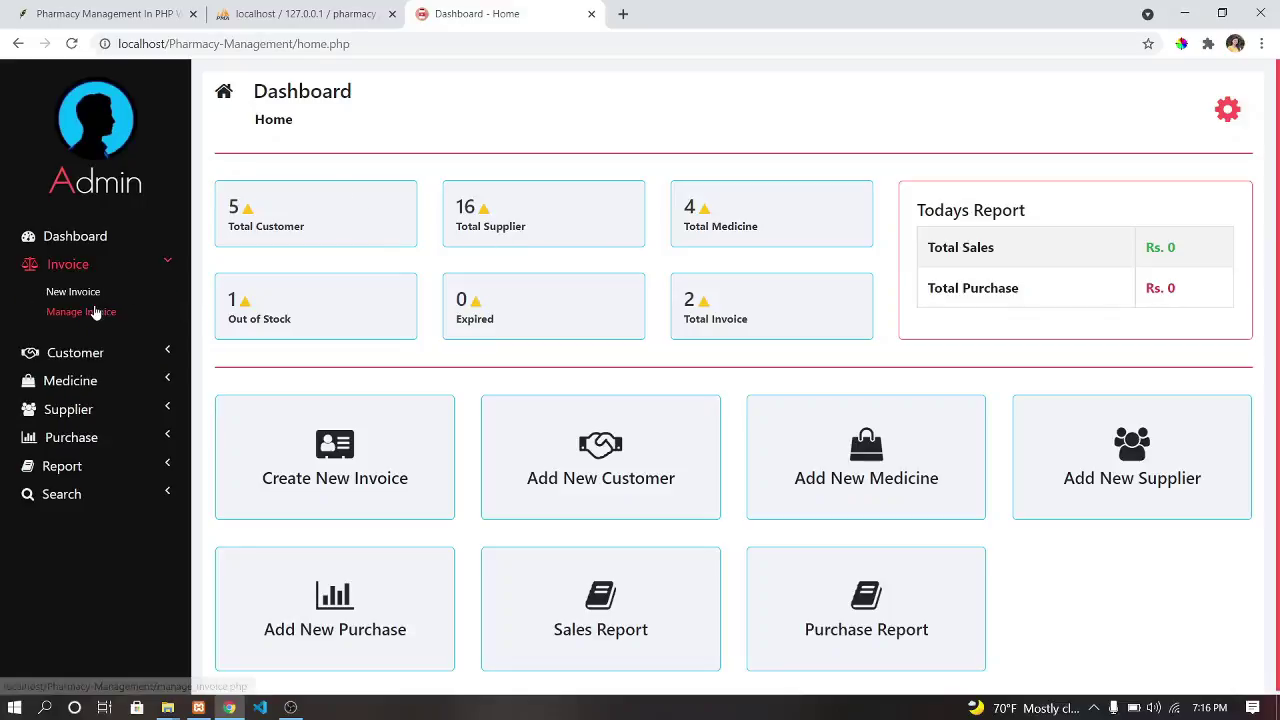
pyautogui.click(94, 312)
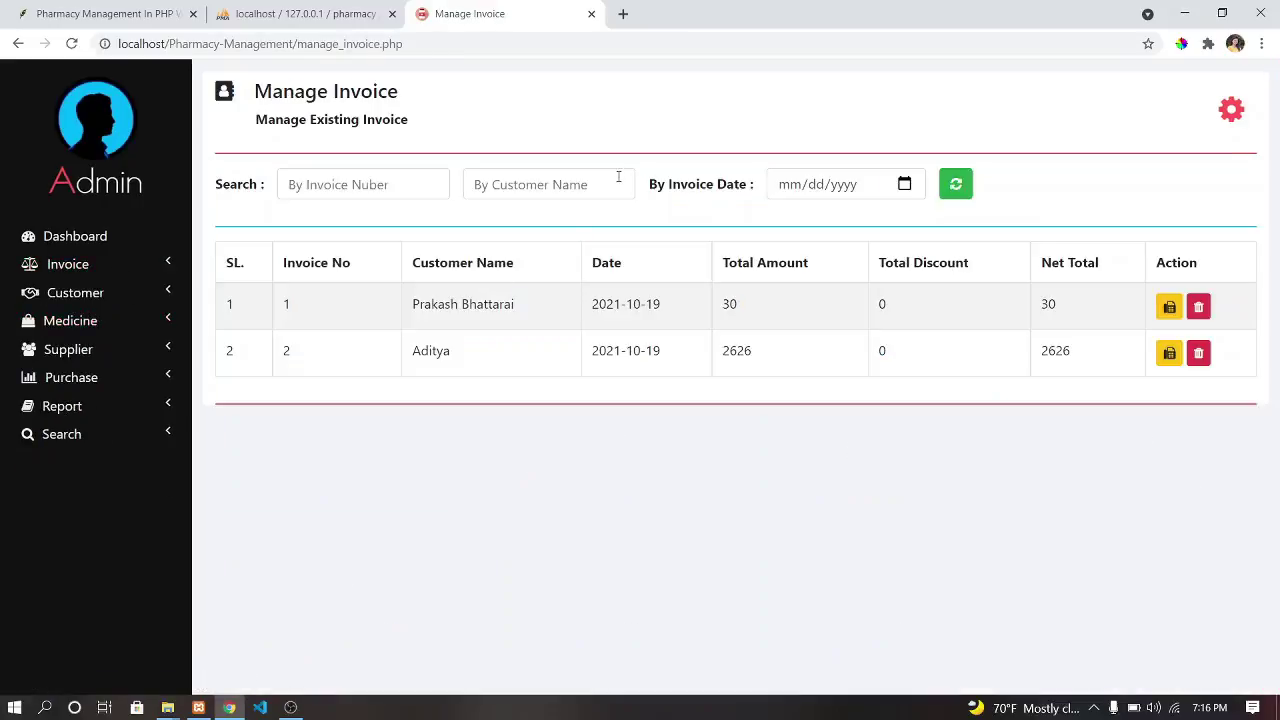
pyautogui.click(83, 268)
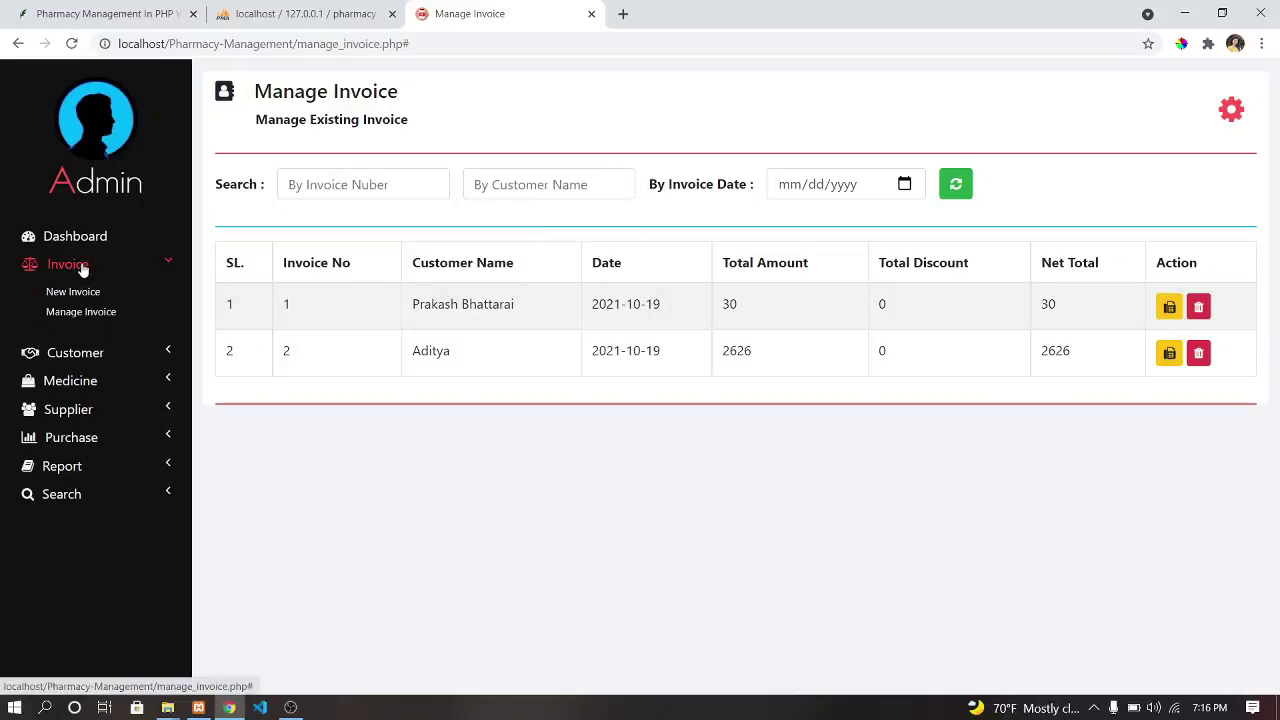
pyautogui.click(92, 240)
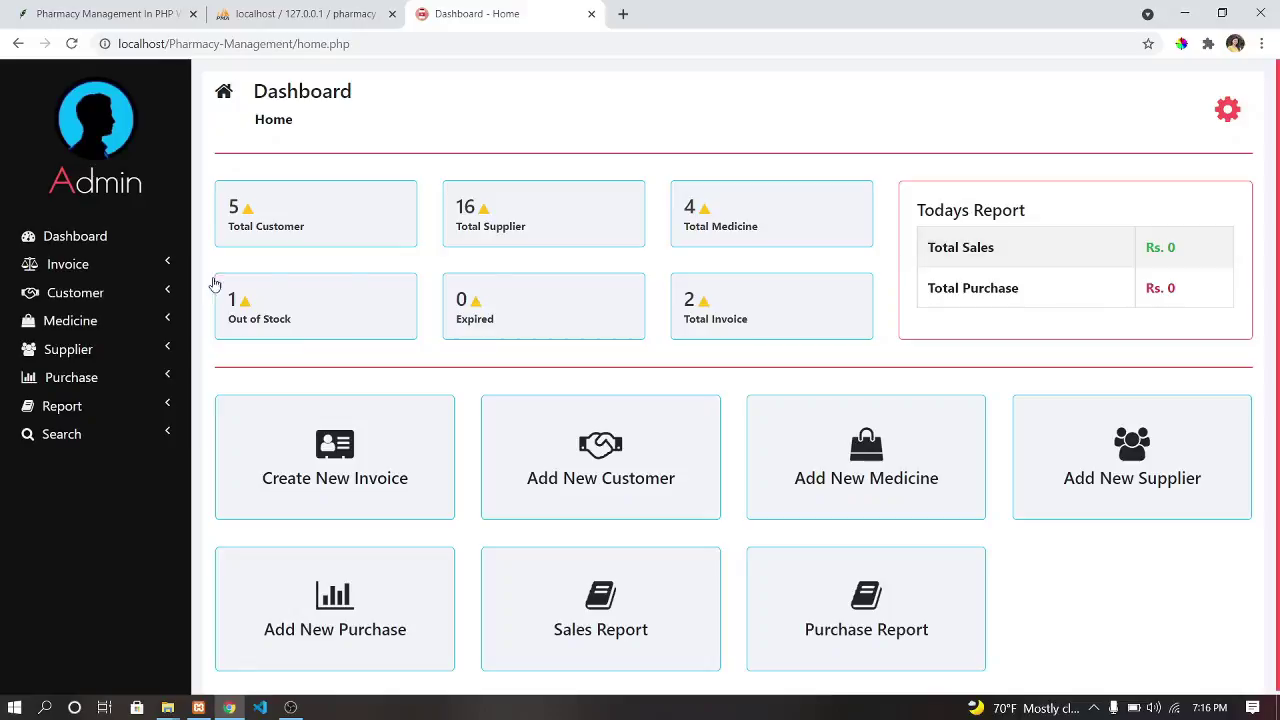
# Expand the Medicine, Customer, Supplier, Report and Search menus, then open customers from the Total Customer card.
pyautogui.click(72, 326)
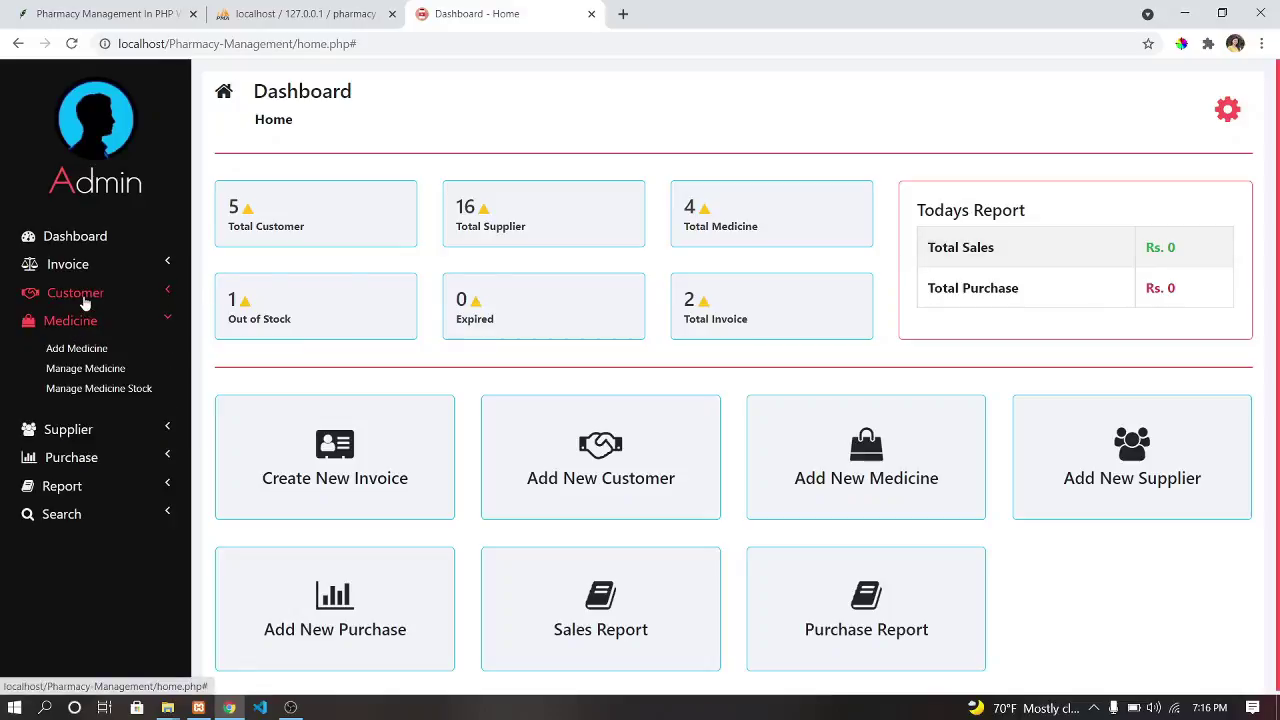
pyautogui.click(80, 294)
pyautogui.click(76, 382)
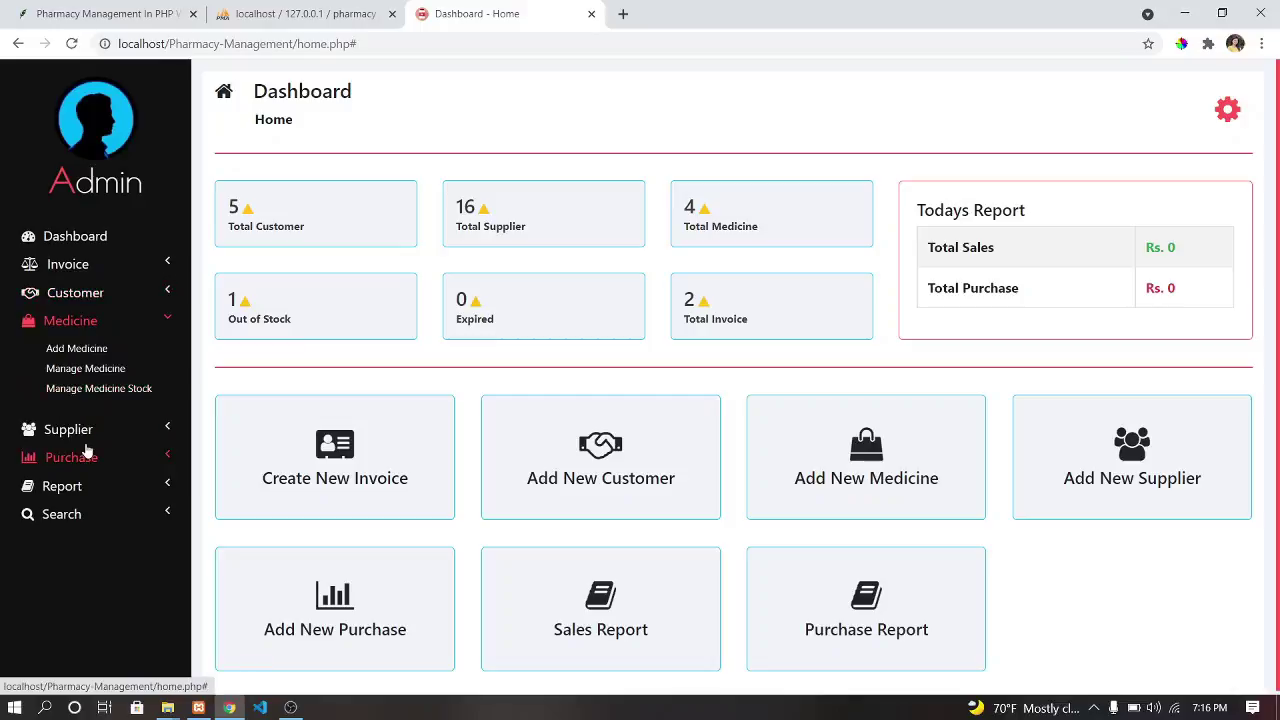
pyautogui.click(72, 432)
pyautogui.click(80, 464)
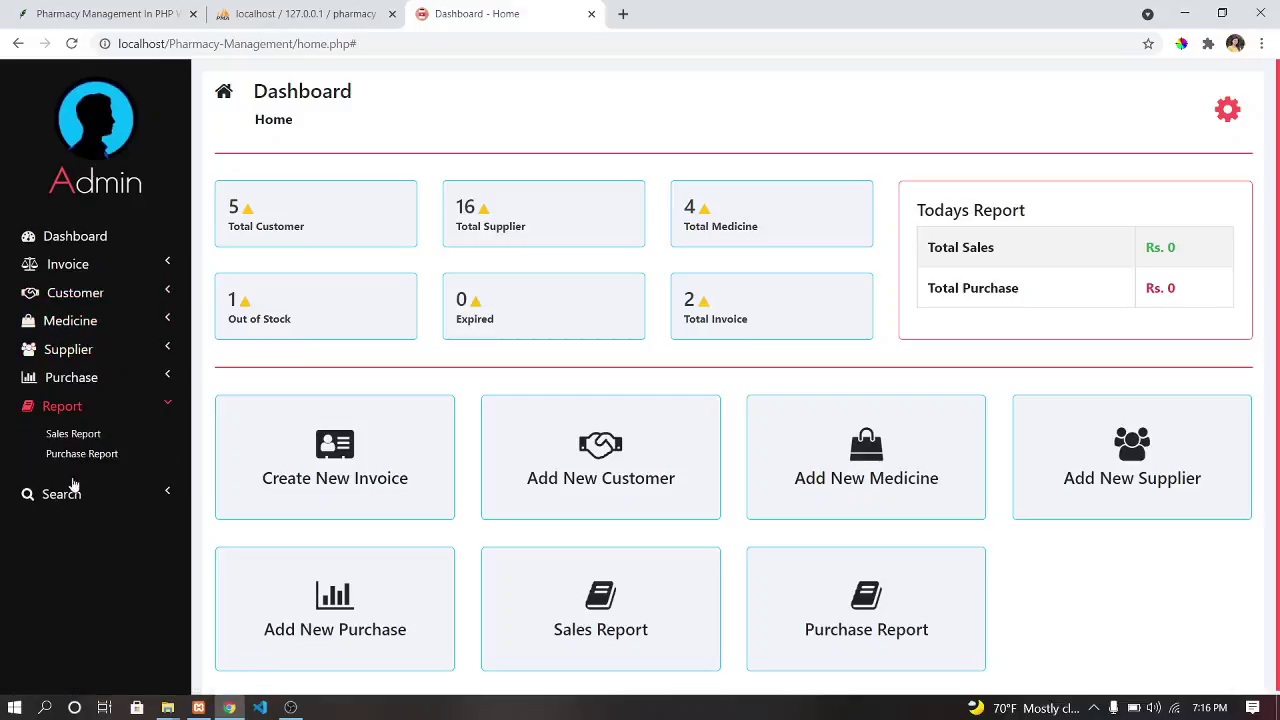
pyautogui.click(66, 494)
pyautogui.click(84, 238)
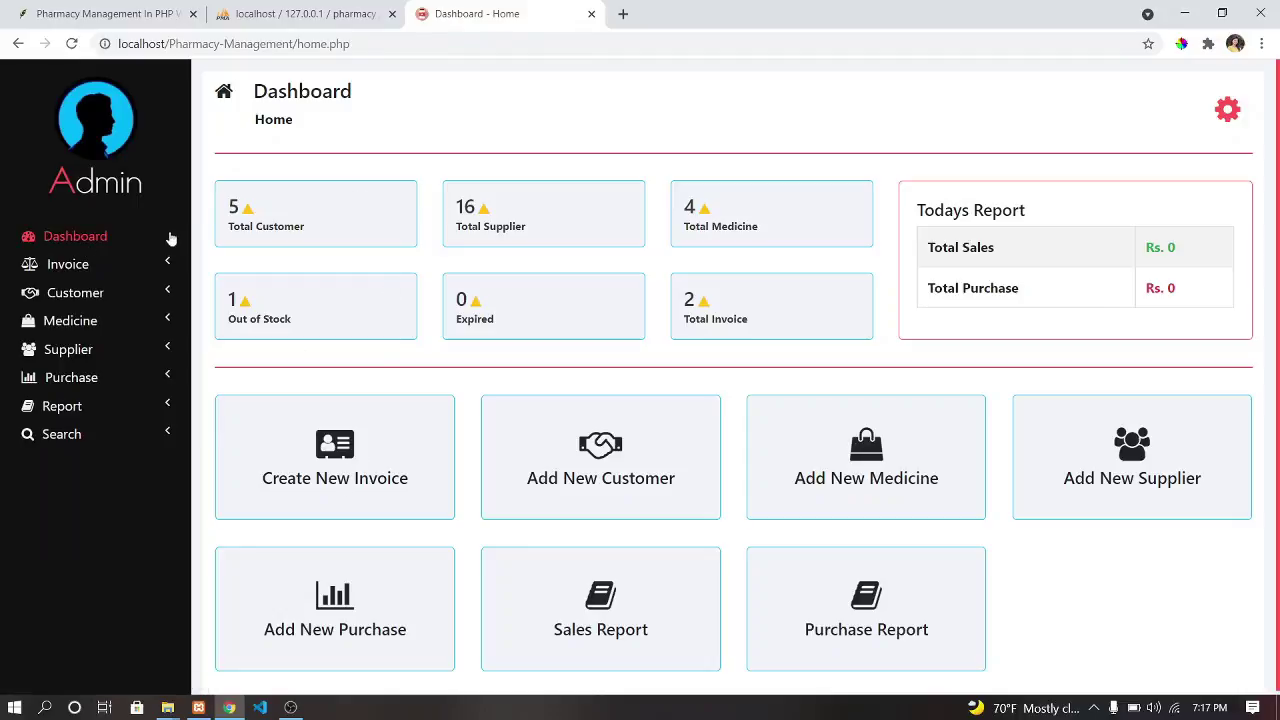
pyautogui.click(294, 216)
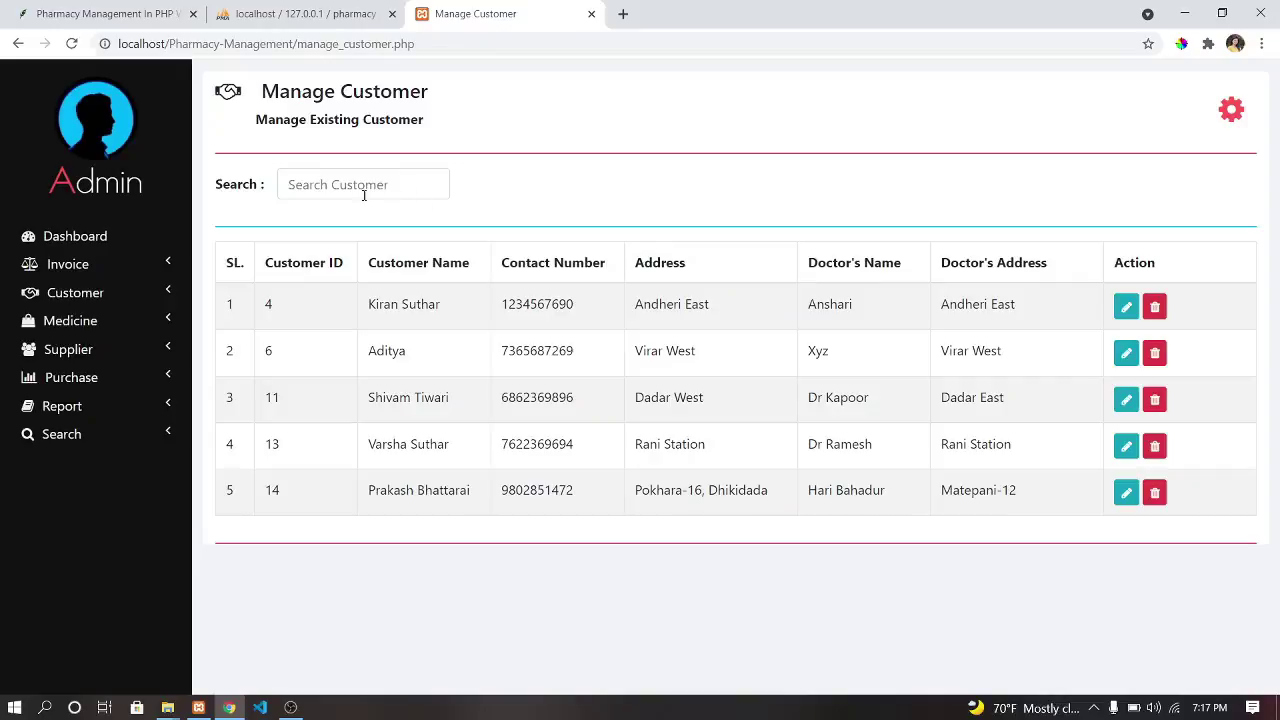
# Open the Add Customer form and try submitting it empty.
pyautogui.click(80, 293)
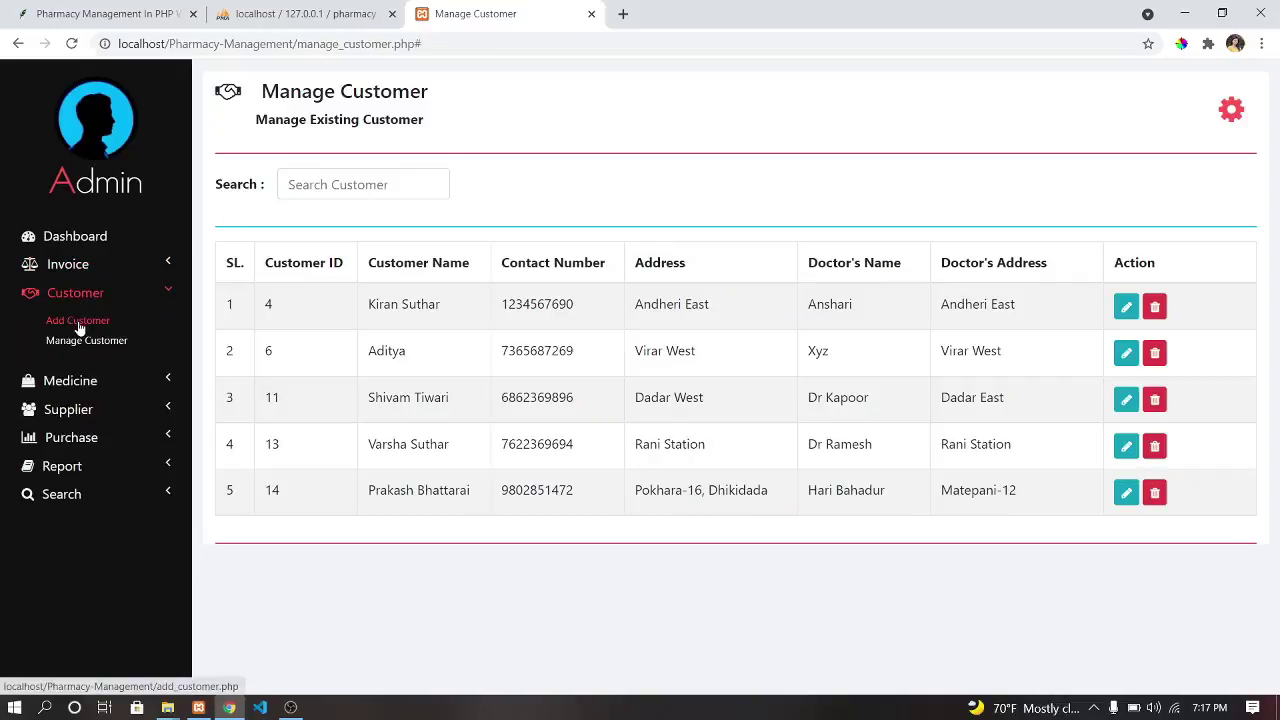
pyautogui.click(79, 326)
pyautogui.click(318, 211)
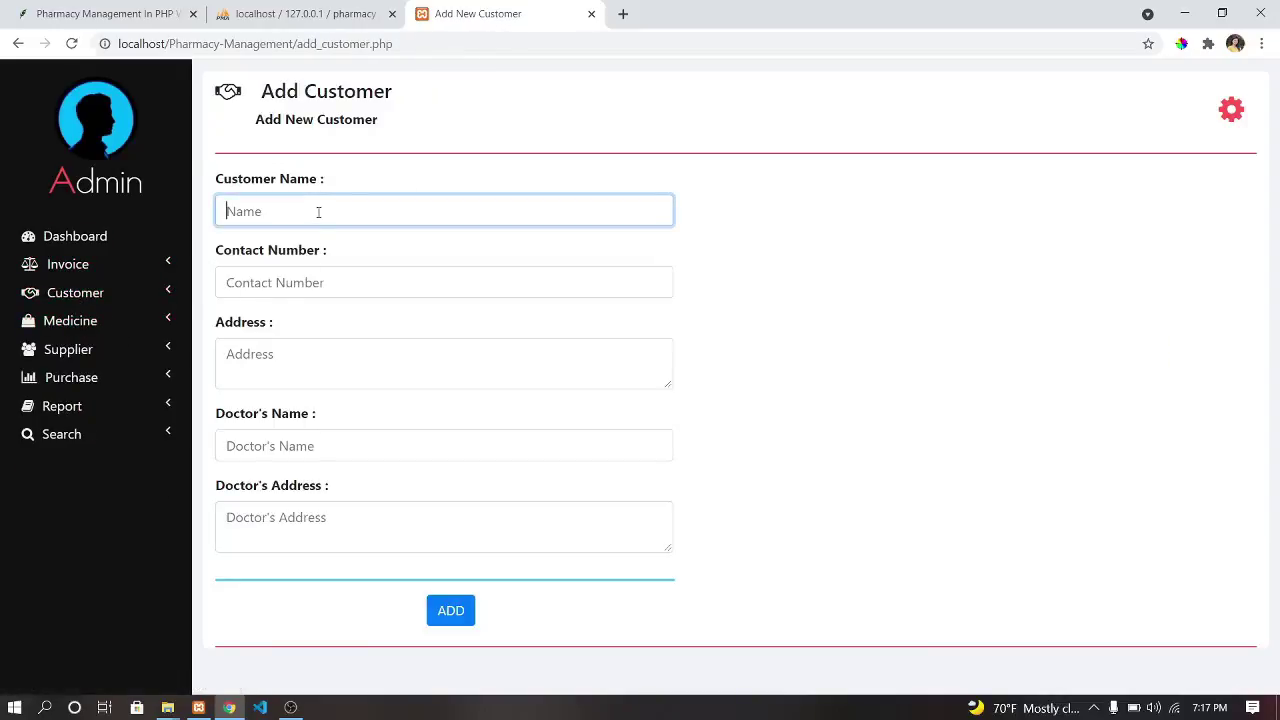
pyautogui.click(462, 614)
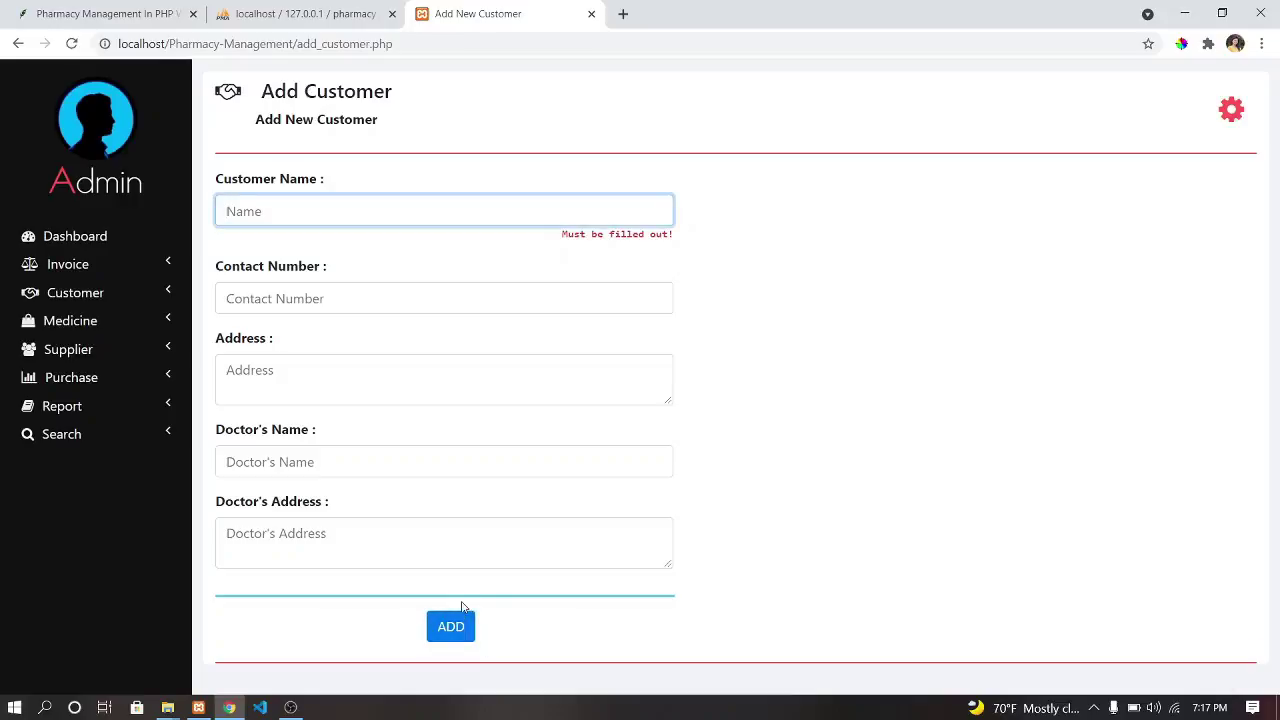
# In Add Medicine, enter name Paracetamol, packing 50 and generic name Para Cetamol.
pyautogui.click(80, 266)
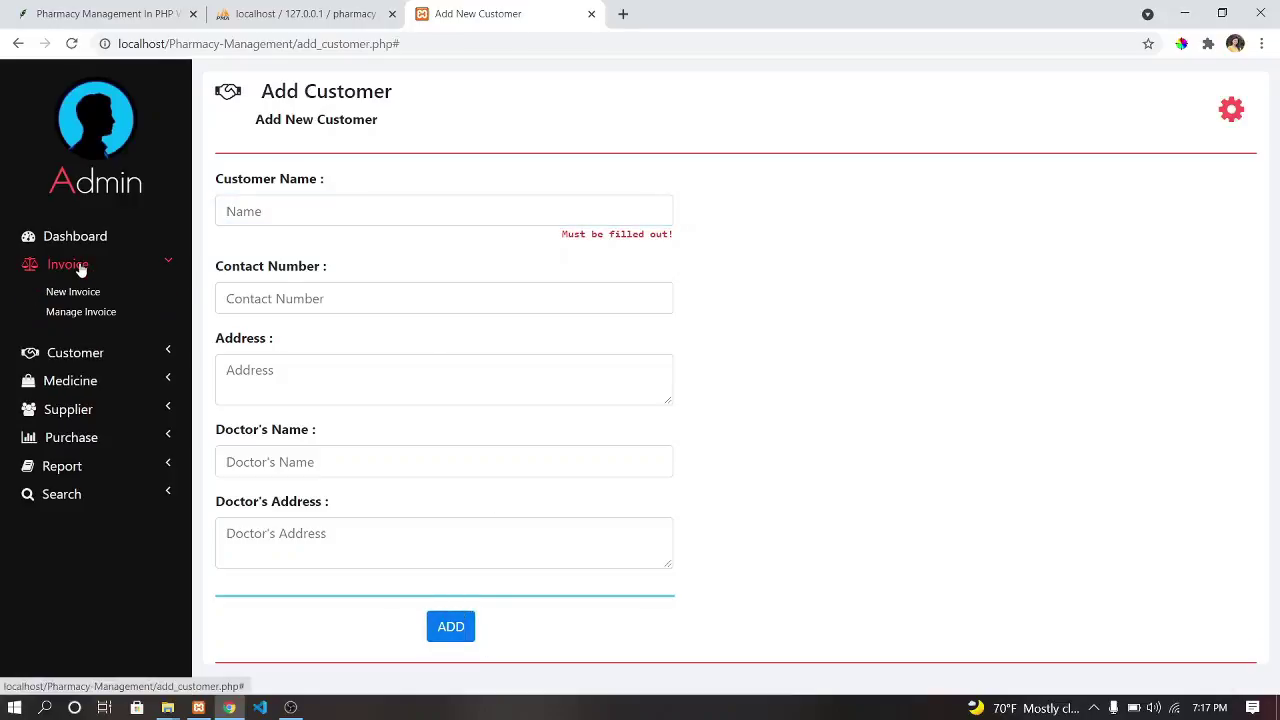
pyautogui.click(87, 366)
pyautogui.click(80, 385)
pyautogui.click(62, 346)
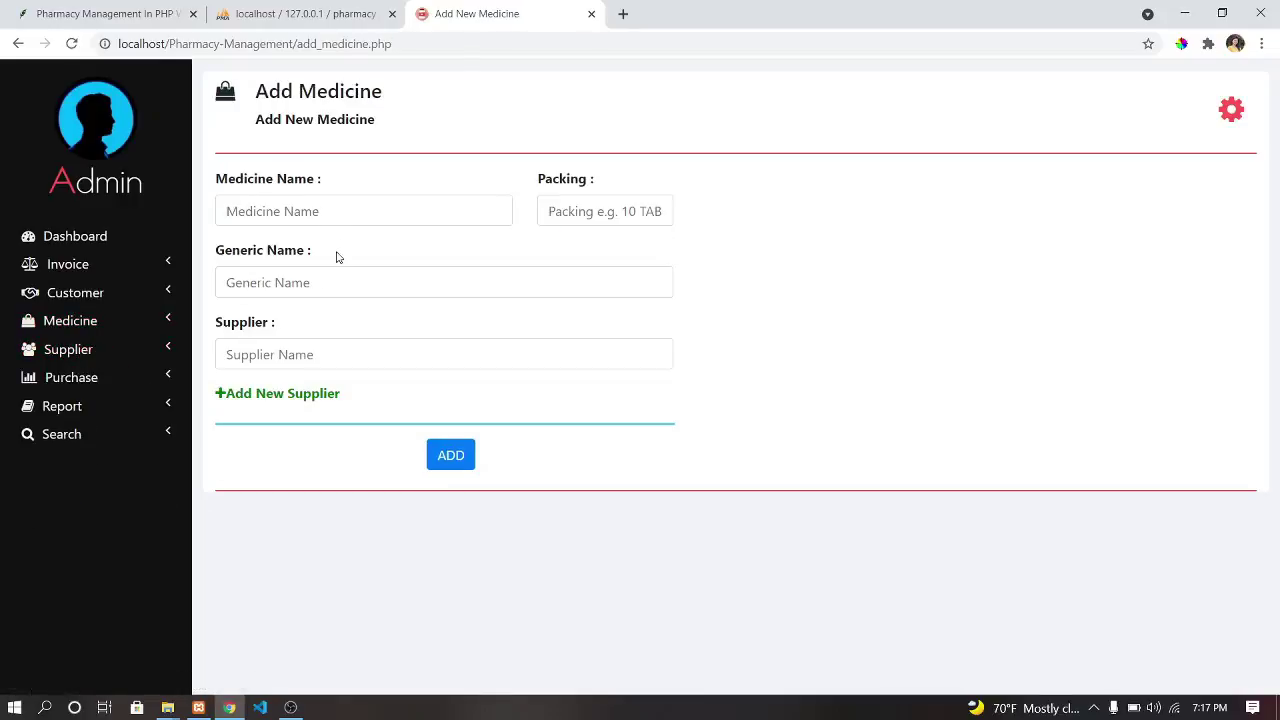
pyautogui.click(348, 212)
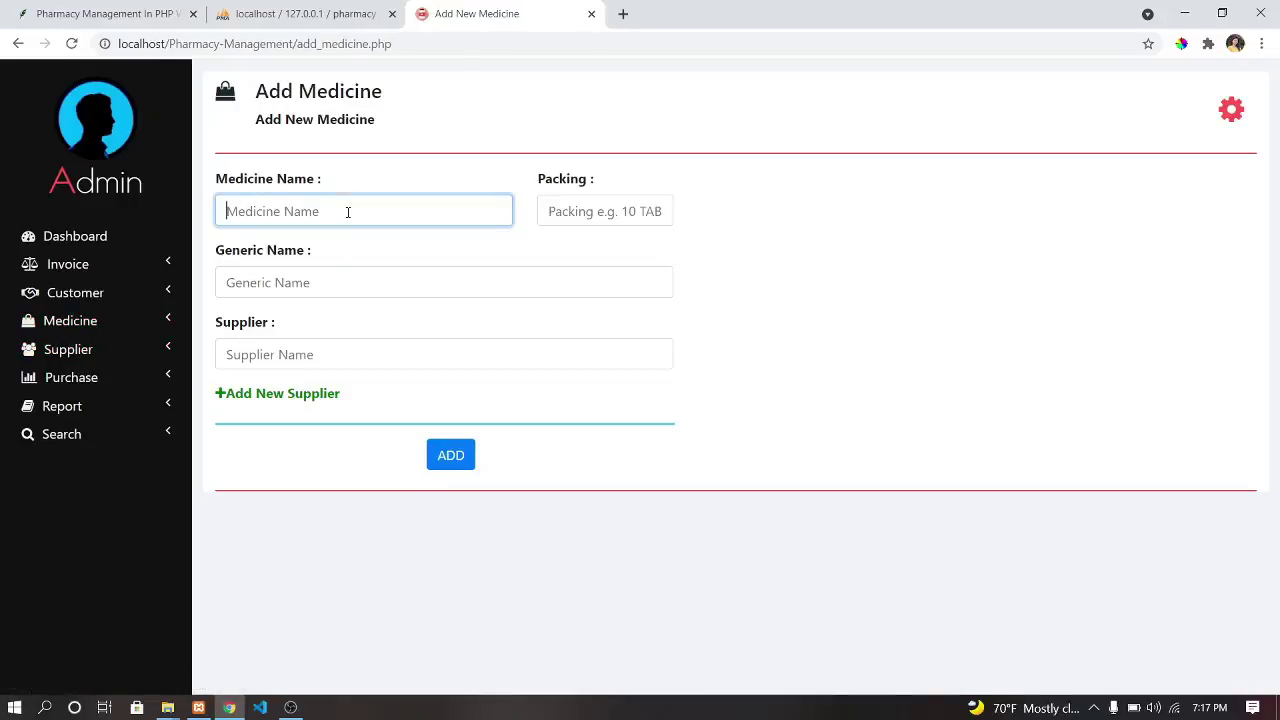
pyautogui.write('Paracetamol')
pyautogui.click(572, 205)
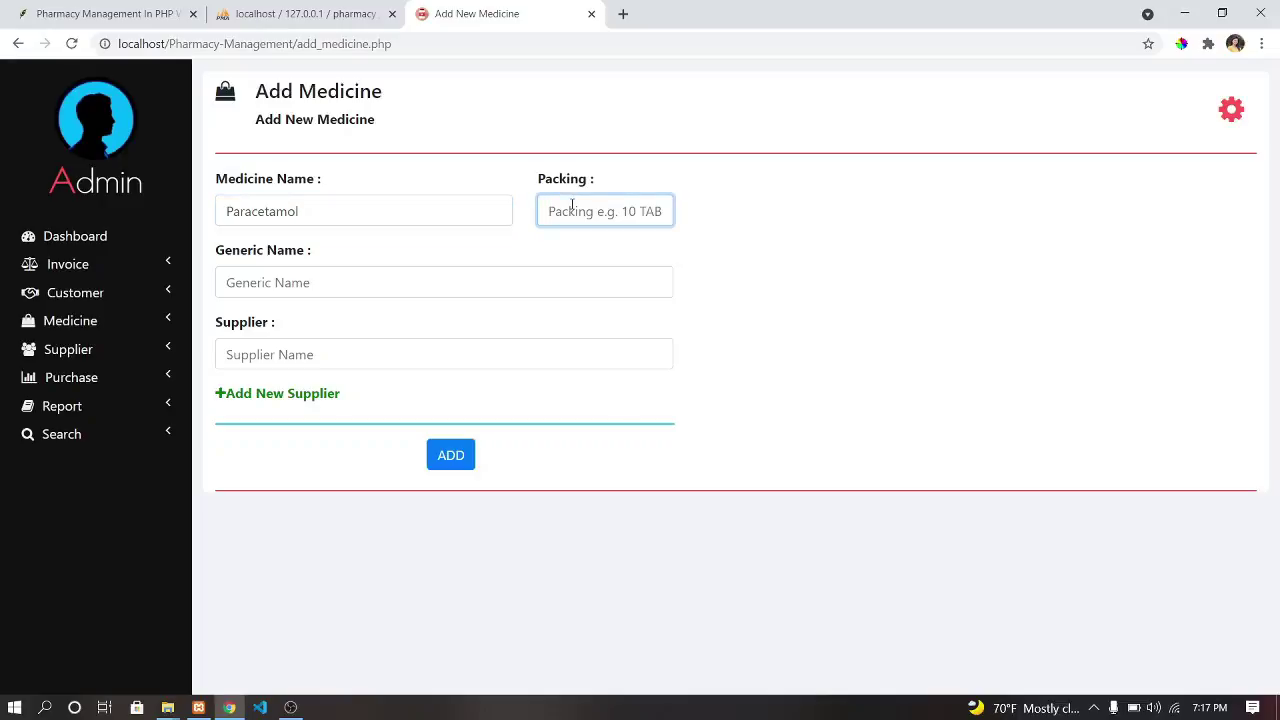
pyautogui.write('50')
pyautogui.click(342, 282)
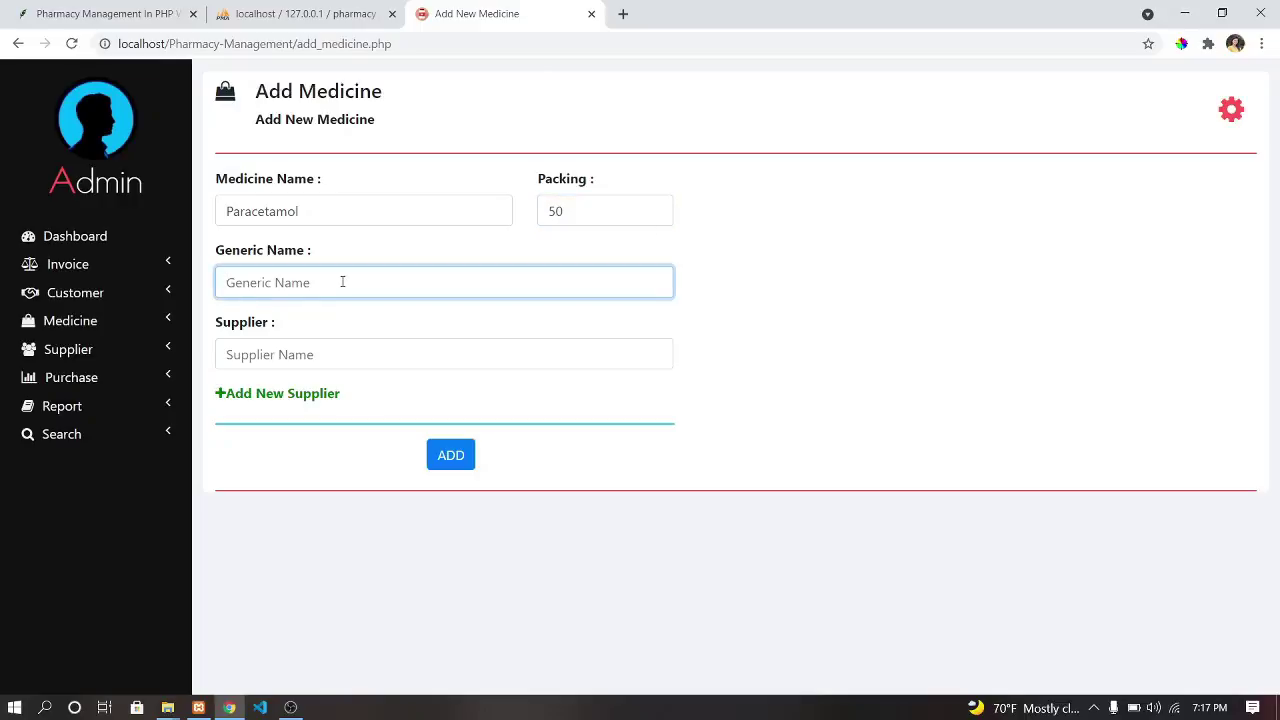
pyautogui.write('Para Cetamol')
# Choose Kiran Pharma as the supplier and add the Paracetamol medicine.
pyautogui.doubleClick(340, 282)
pyautogui.click(317, 352)
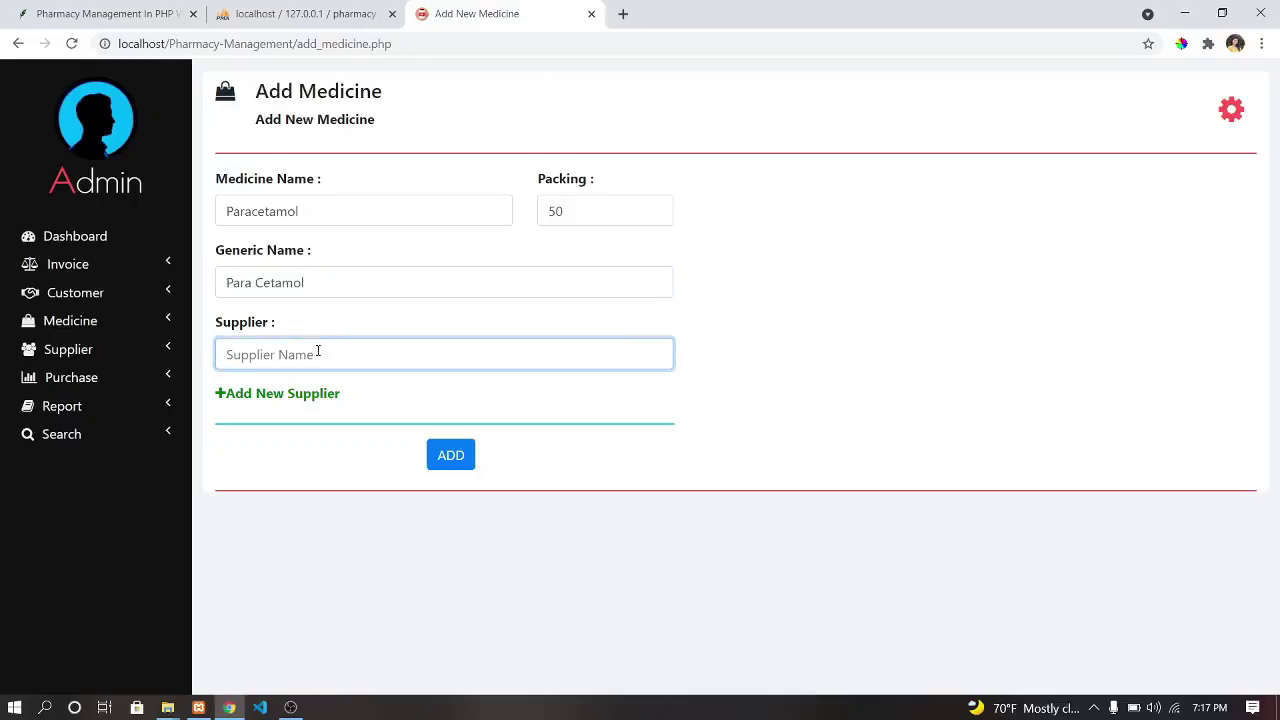
pyautogui.write('i')
pyautogui.press('BackSpace')
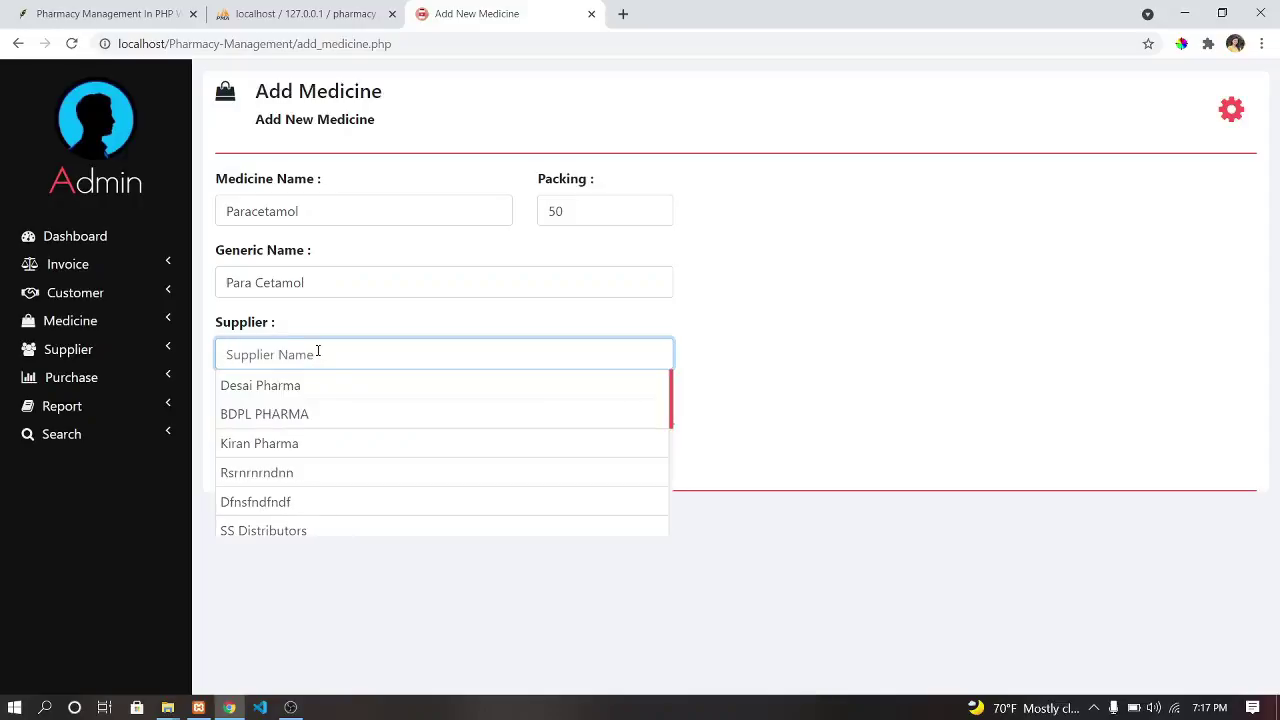
pyautogui.click(287, 443)
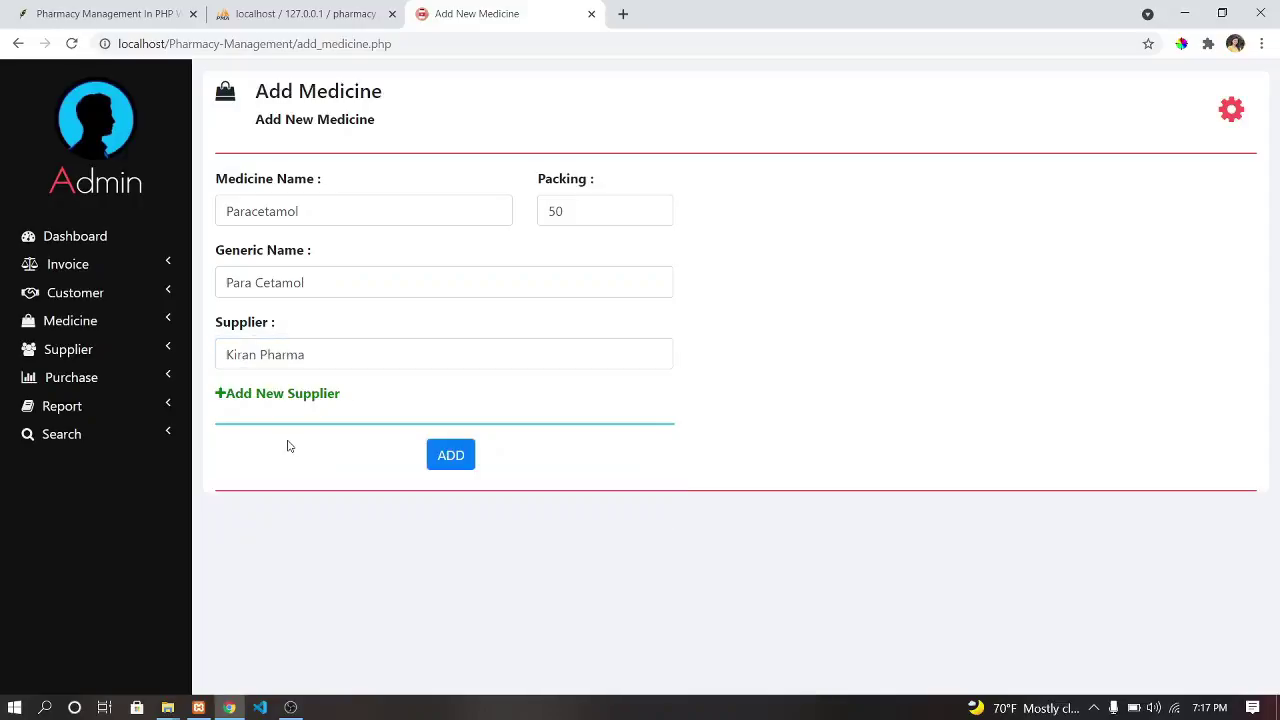
pyautogui.click(441, 456)
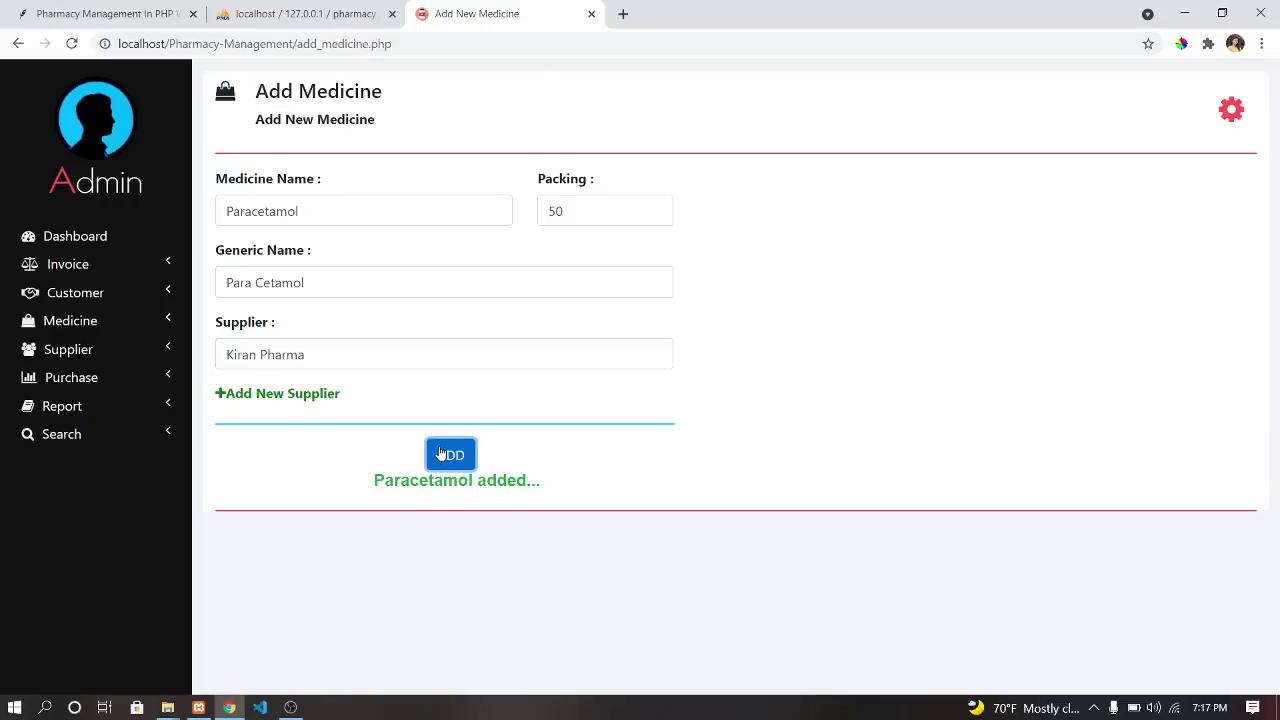
pyautogui.click(66, 320)
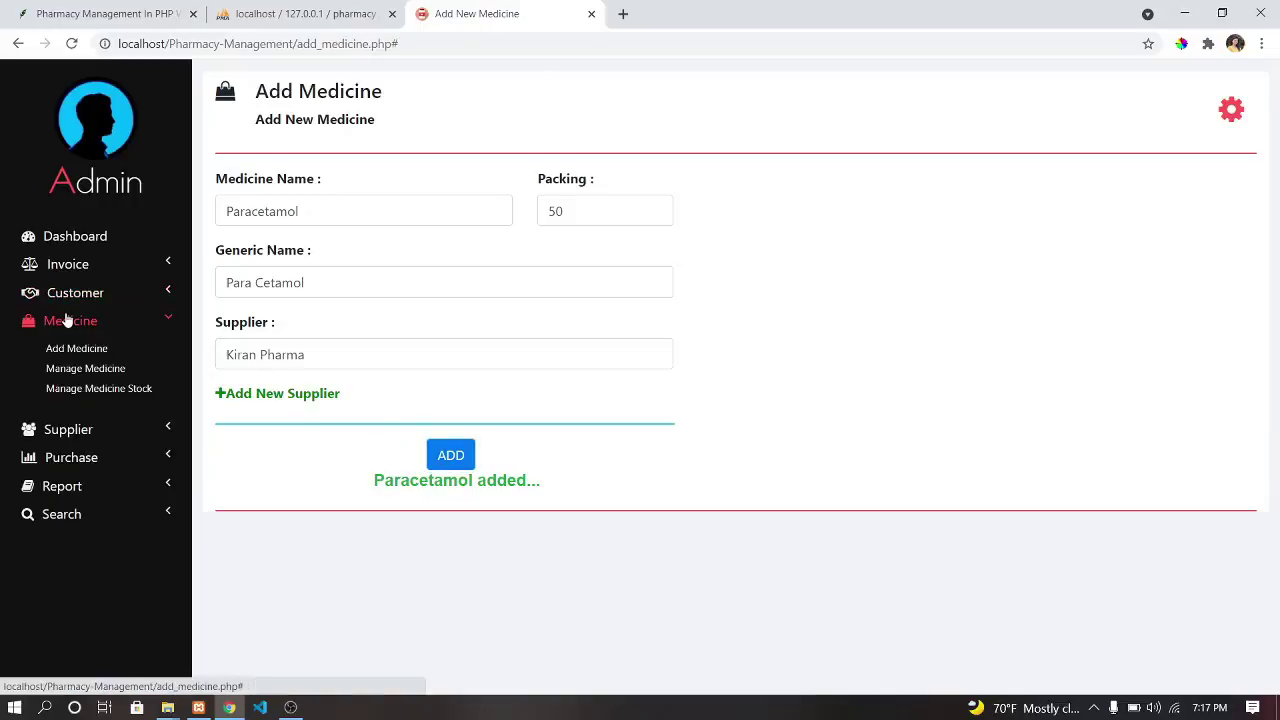
# In Manage Medicine, change Paracetamol's packing to 50TAB and save the row.
pyautogui.click(88, 369)
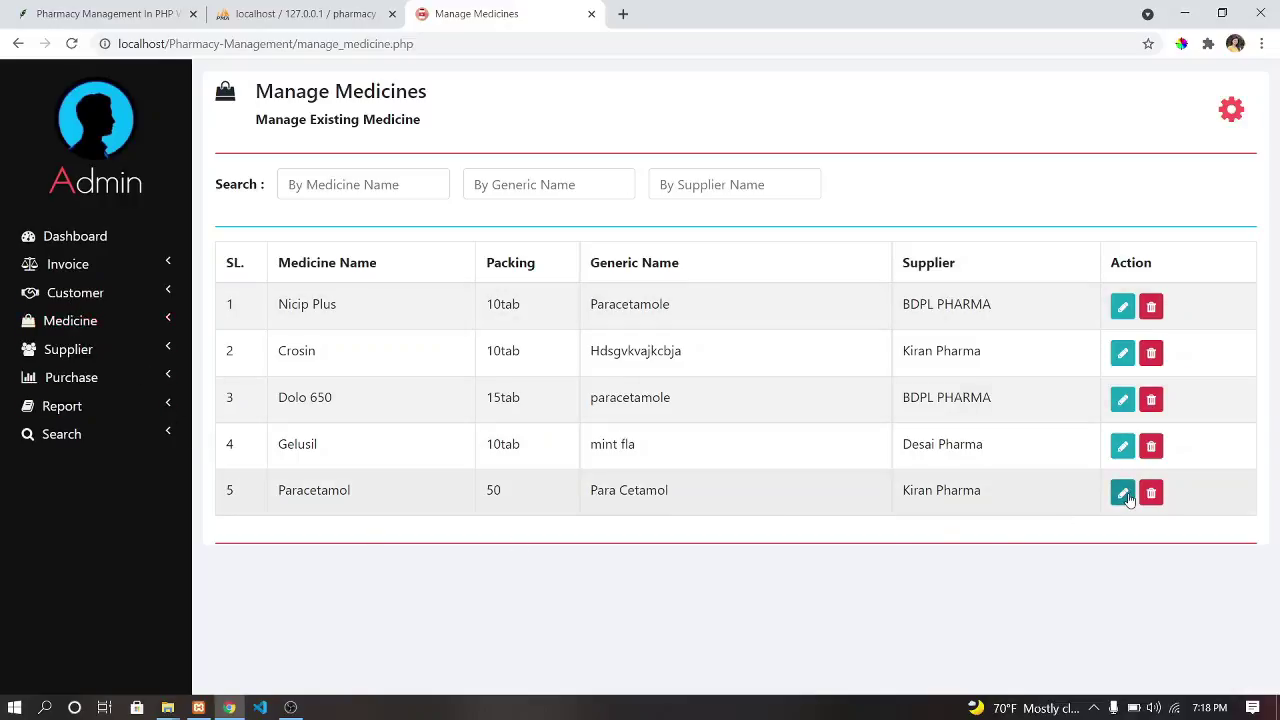
pyautogui.click(1123, 494)
pyautogui.click(530, 498)
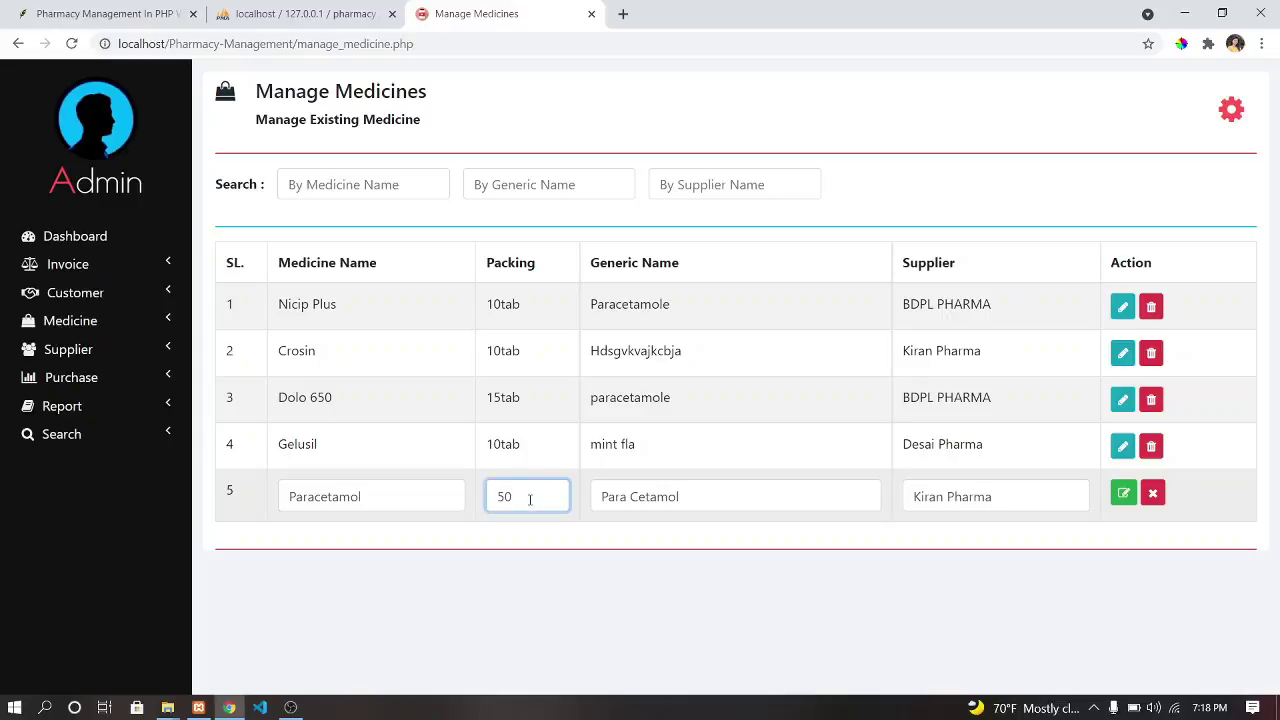
pyautogui.write('tab')
pyautogui.click(1123, 493)
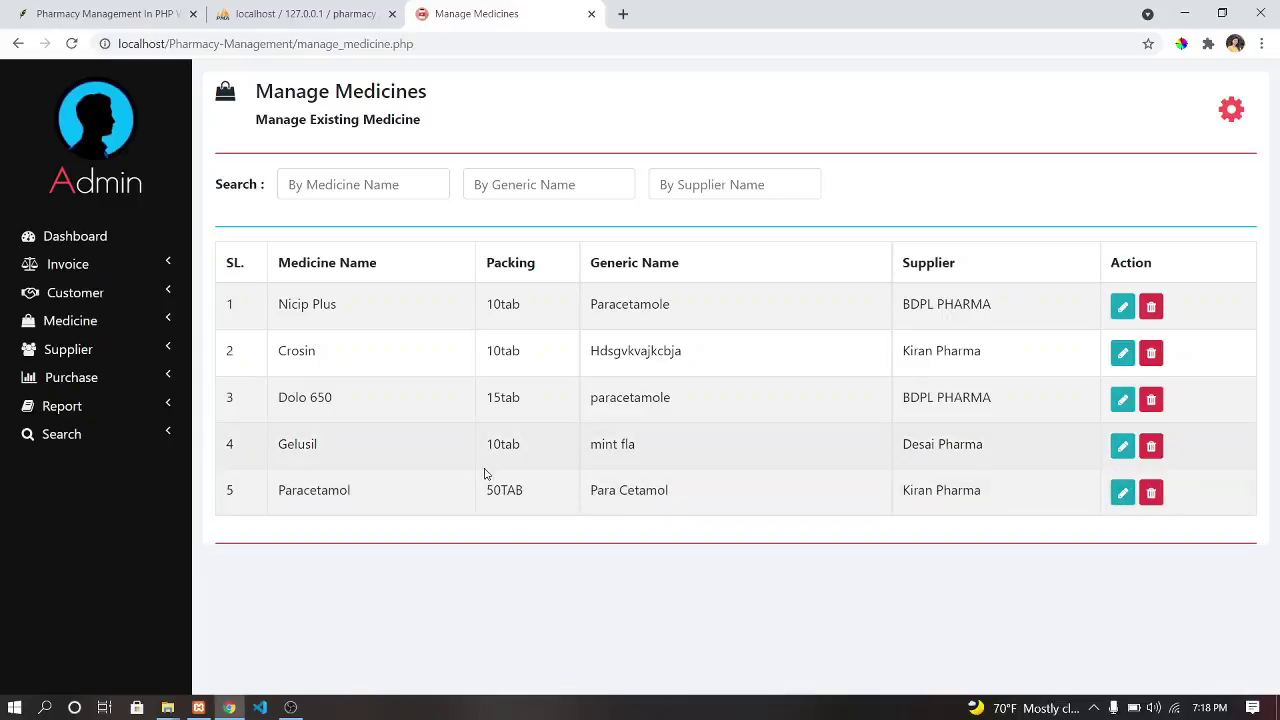
pyautogui.click(1123, 494)
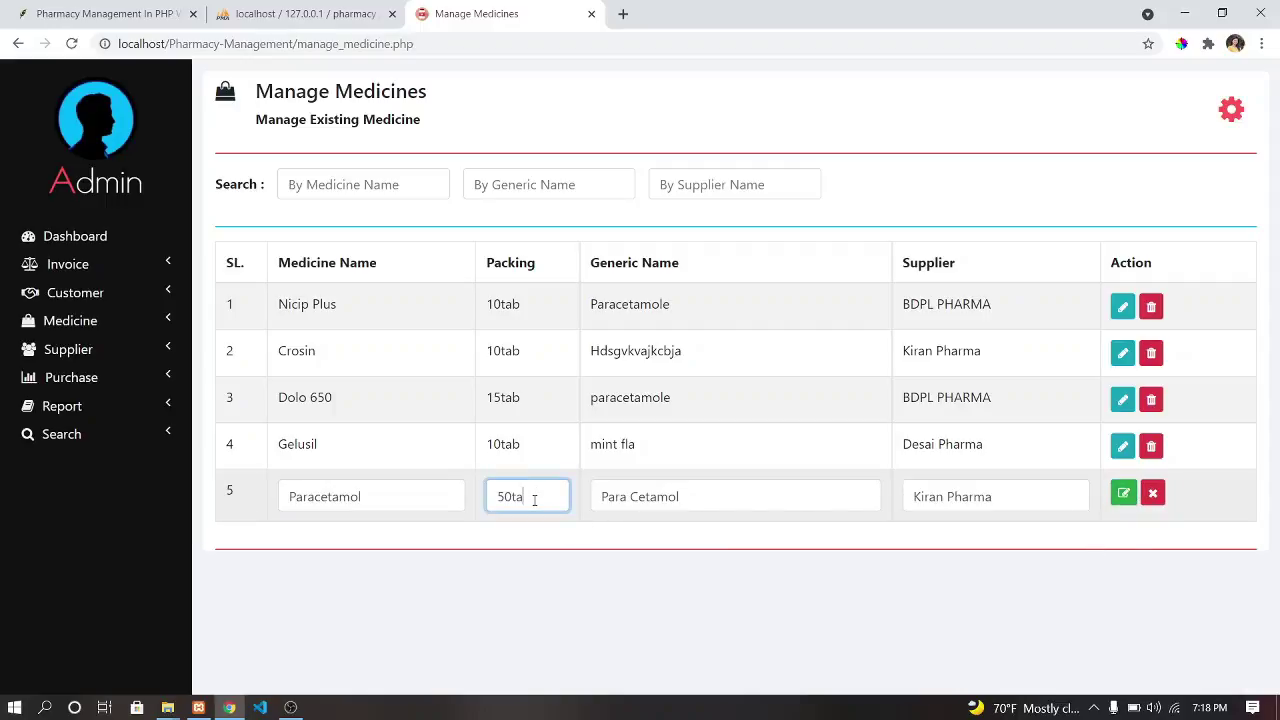
pyautogui.click(1121, 492)
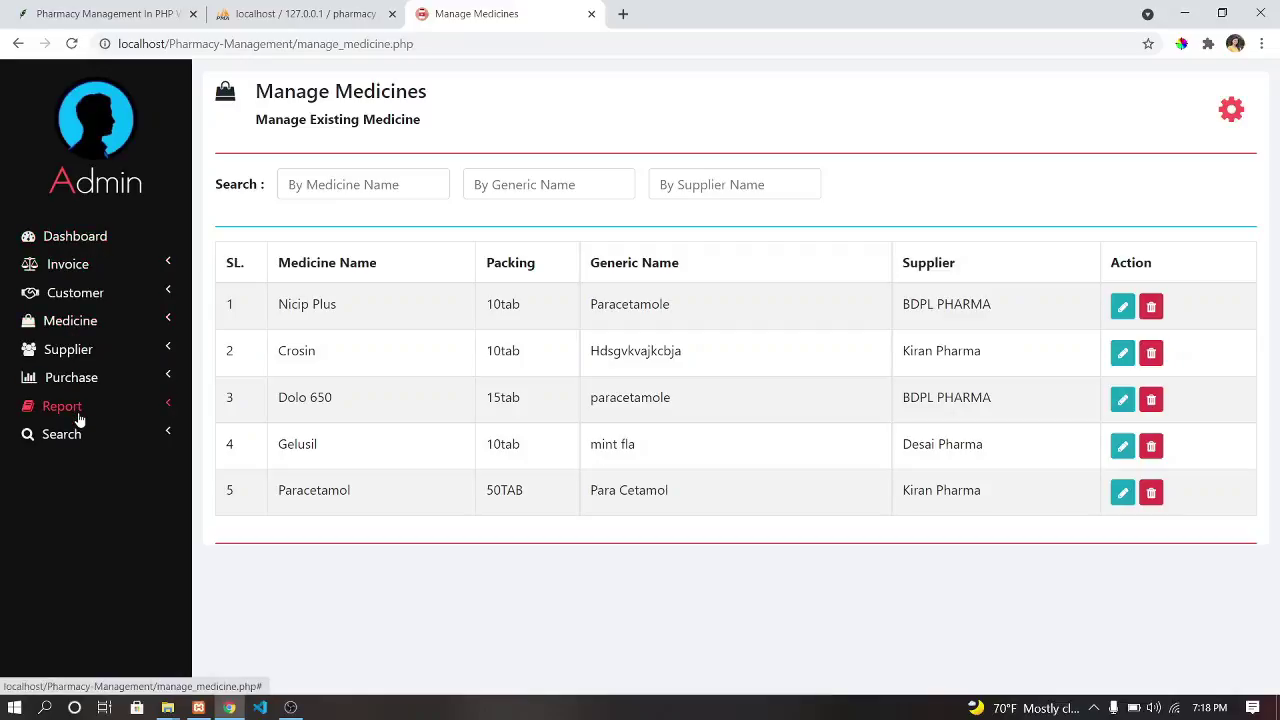
pyautogui.click(70, 266)
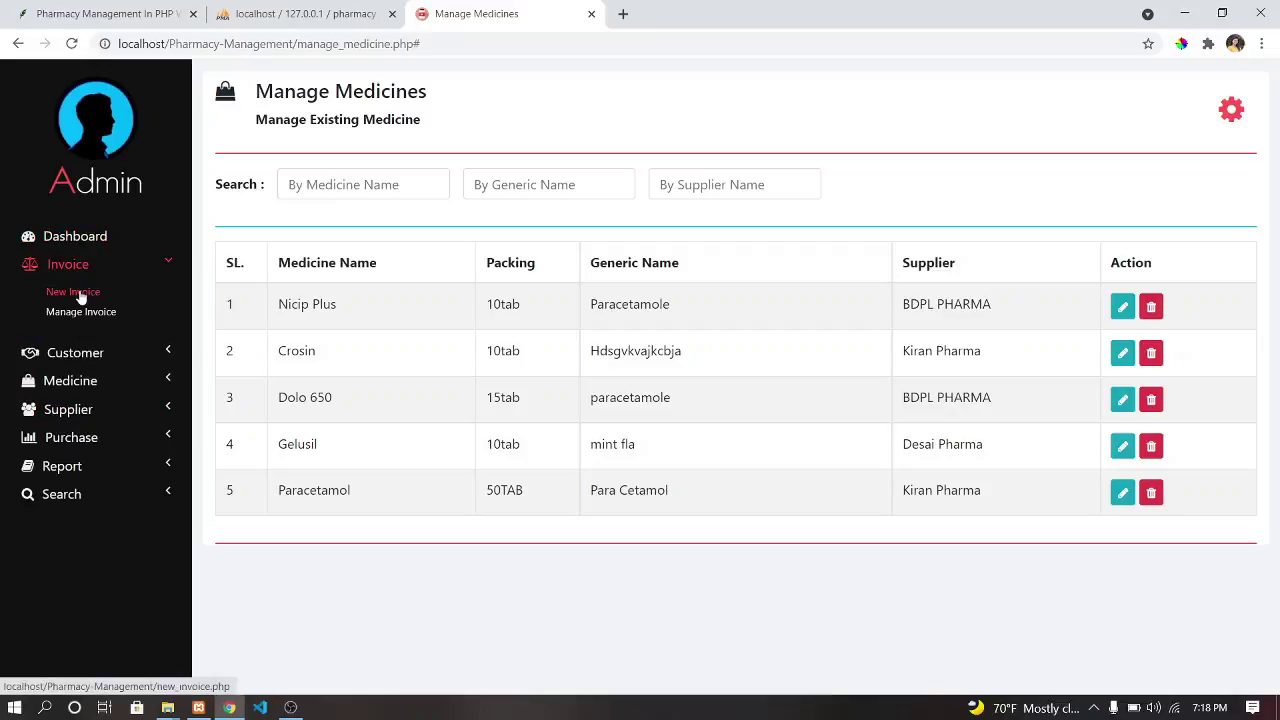
# Start a new invoice and fill in an existing customer's details from the autocomplete.
pyautogui.click(78, 290)
pyautogui.click(280, 203)
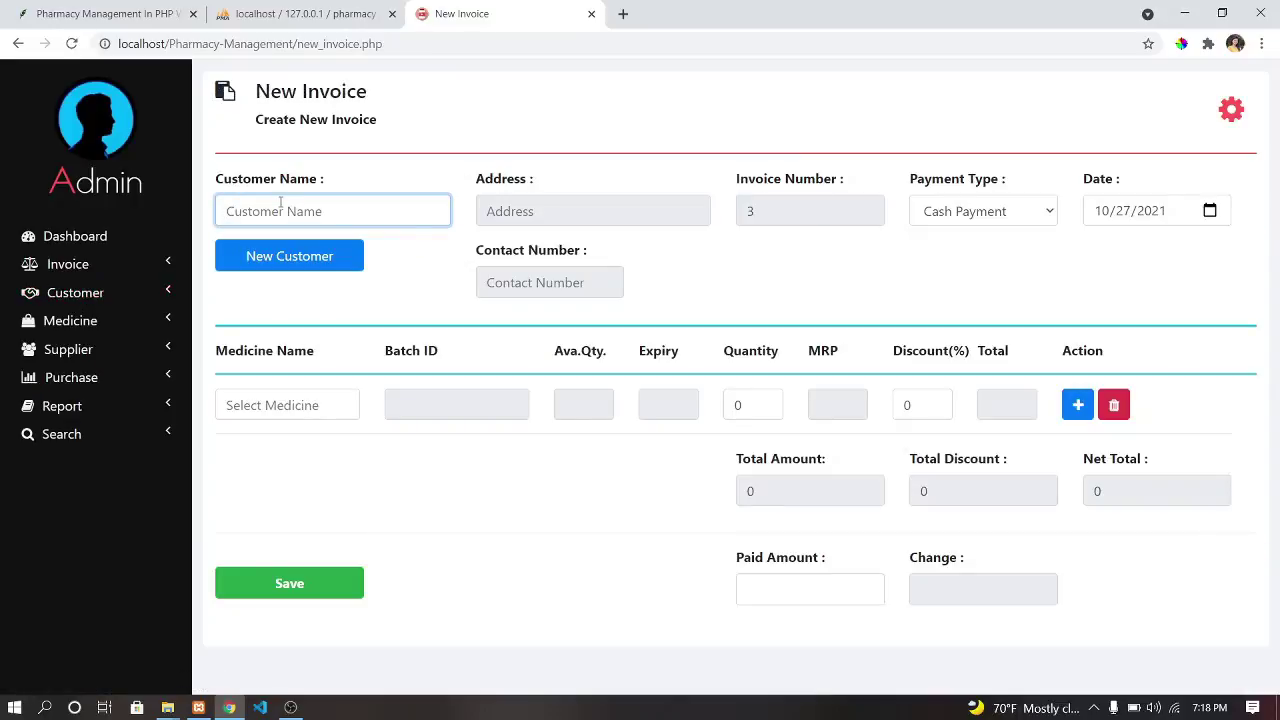
pyautogui.write('P')
pyautogui.press('BackSpace')
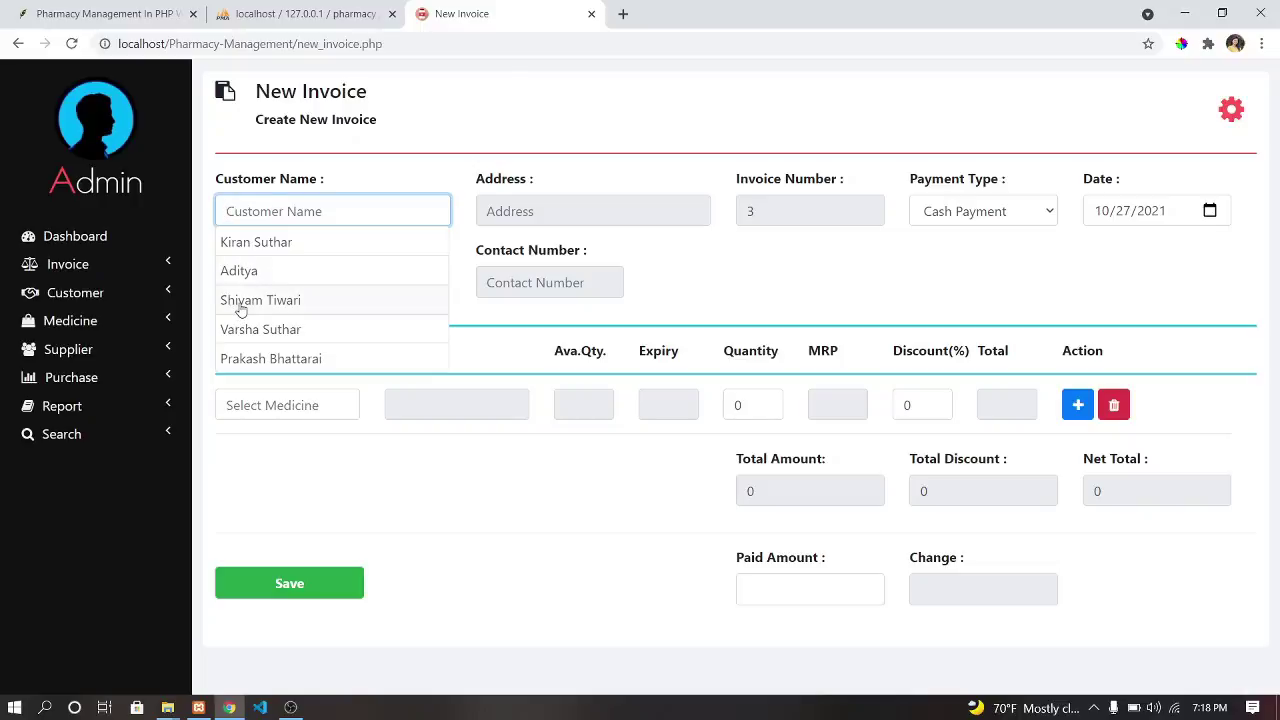
pyautogui.click(253, 339)
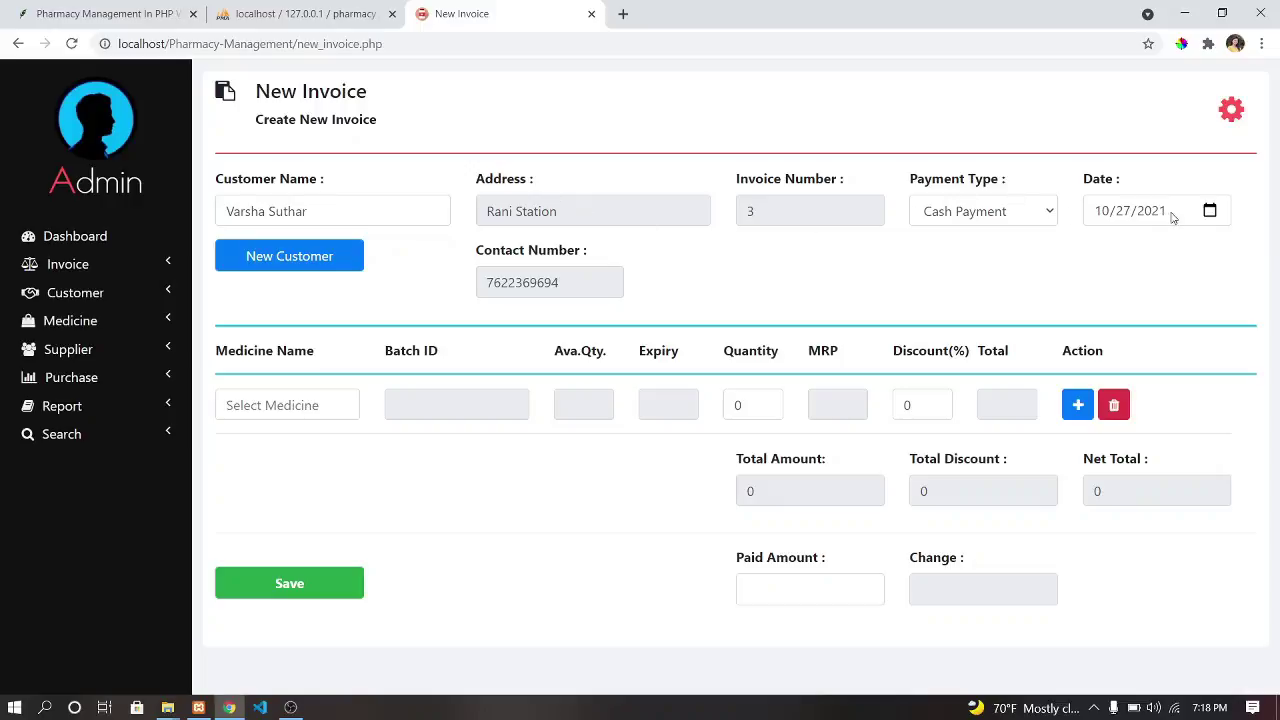
# Put Nicip Plus at quantity 1 on the first invoice line and add a second row.
pyautogui.click(281, 404)
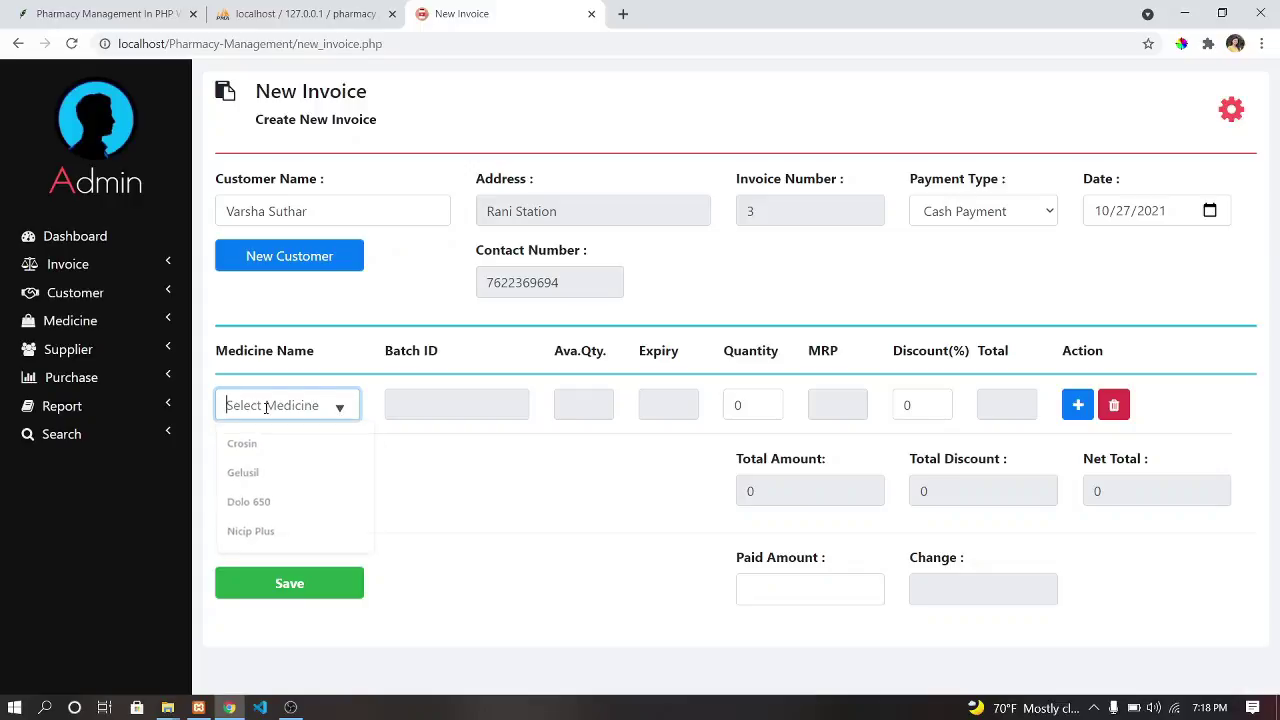
pyautogui.write('Pa')
pyautogui.press('BackSpace')
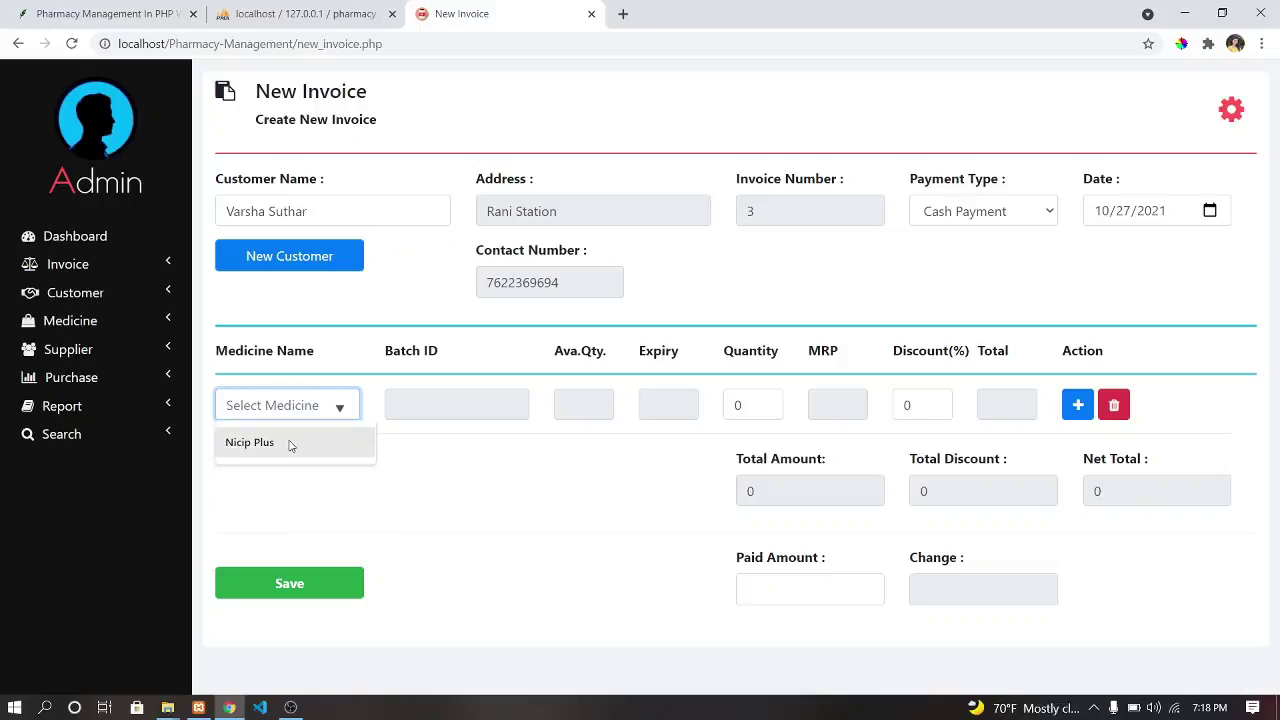
pyautogui.click(288, 444)
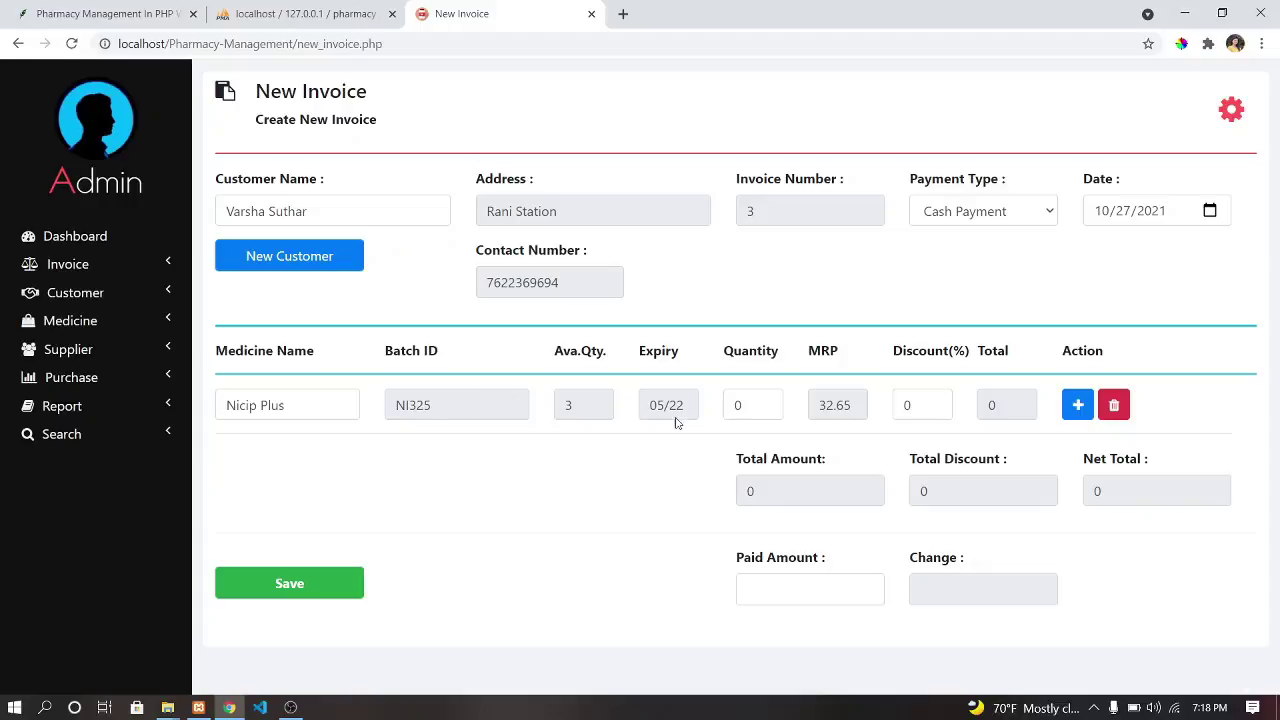
pyautogui.click(751, 402)
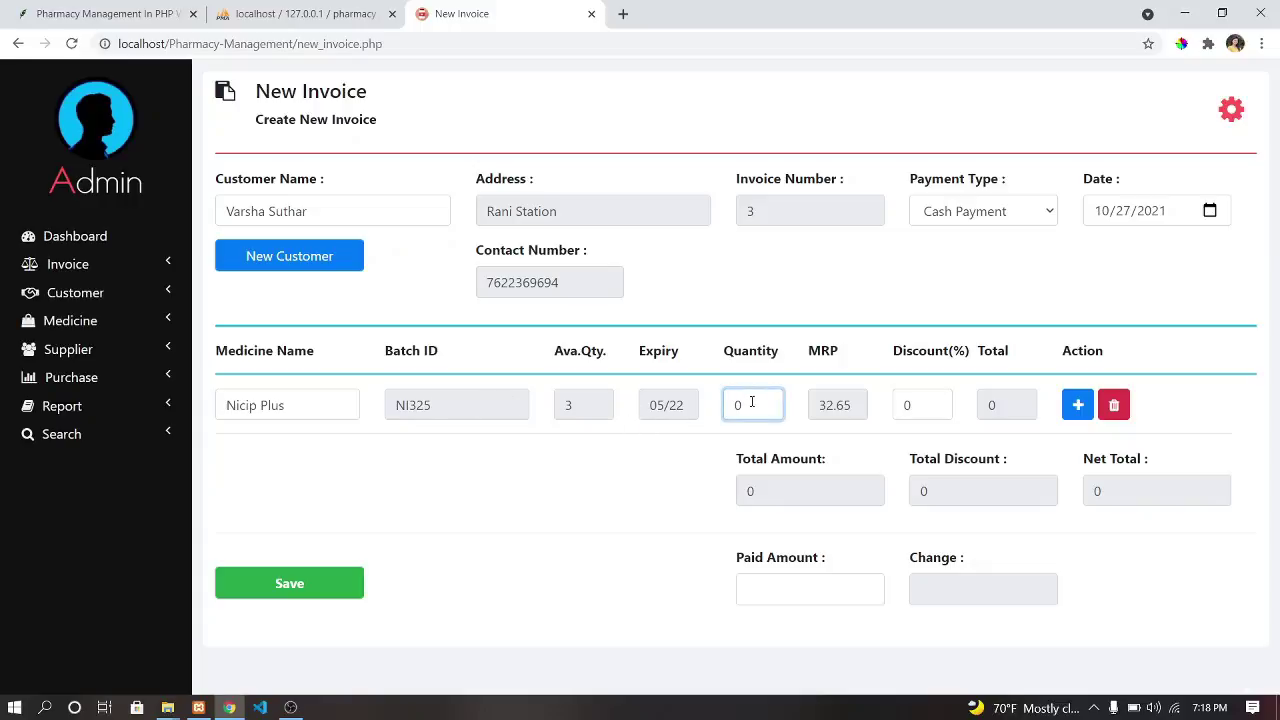
pyautogui.press('BackSpace')
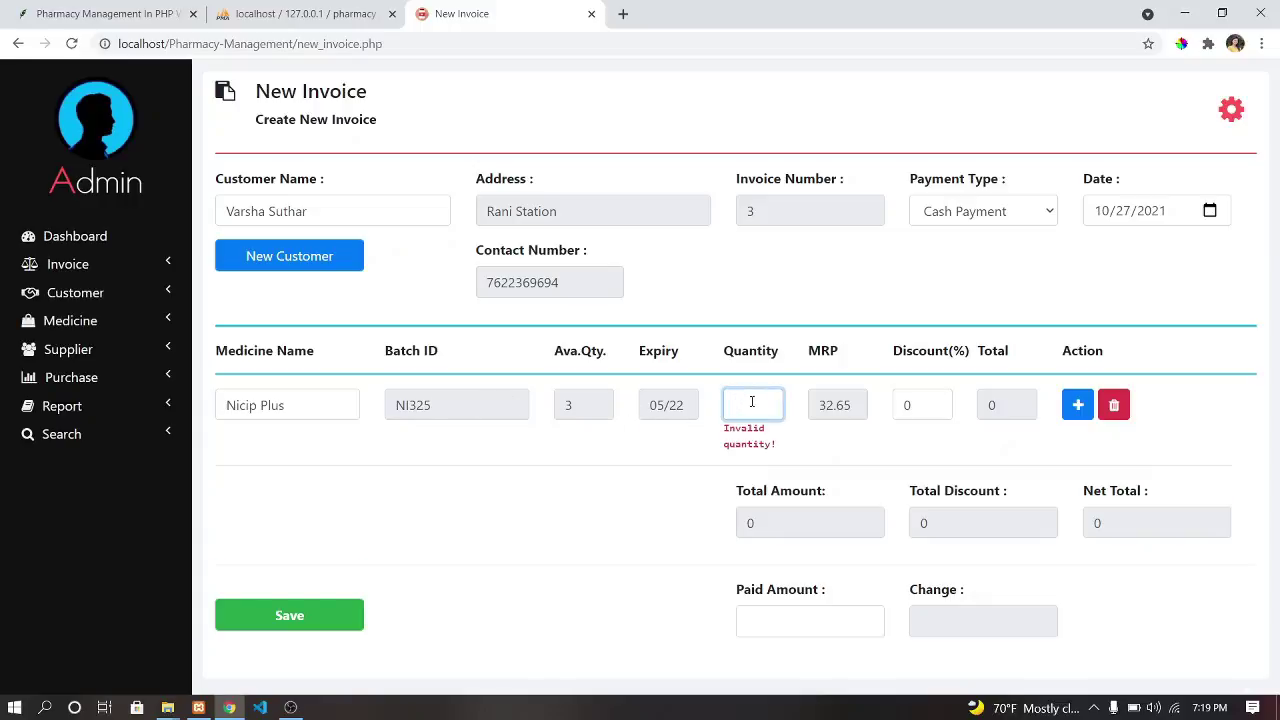
pyautogui.write('2')
pyautogui.press('BackSpace')
pyautogui.write('1')
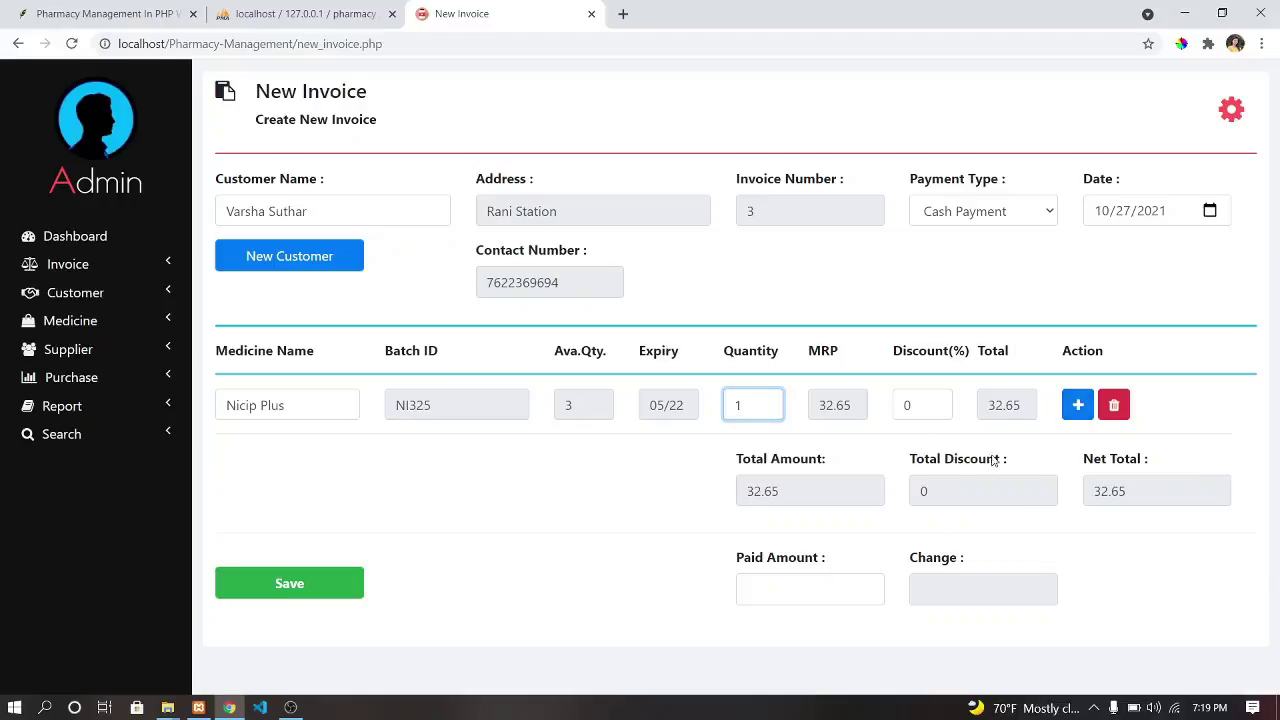
pyautogui.click(1077, 405)
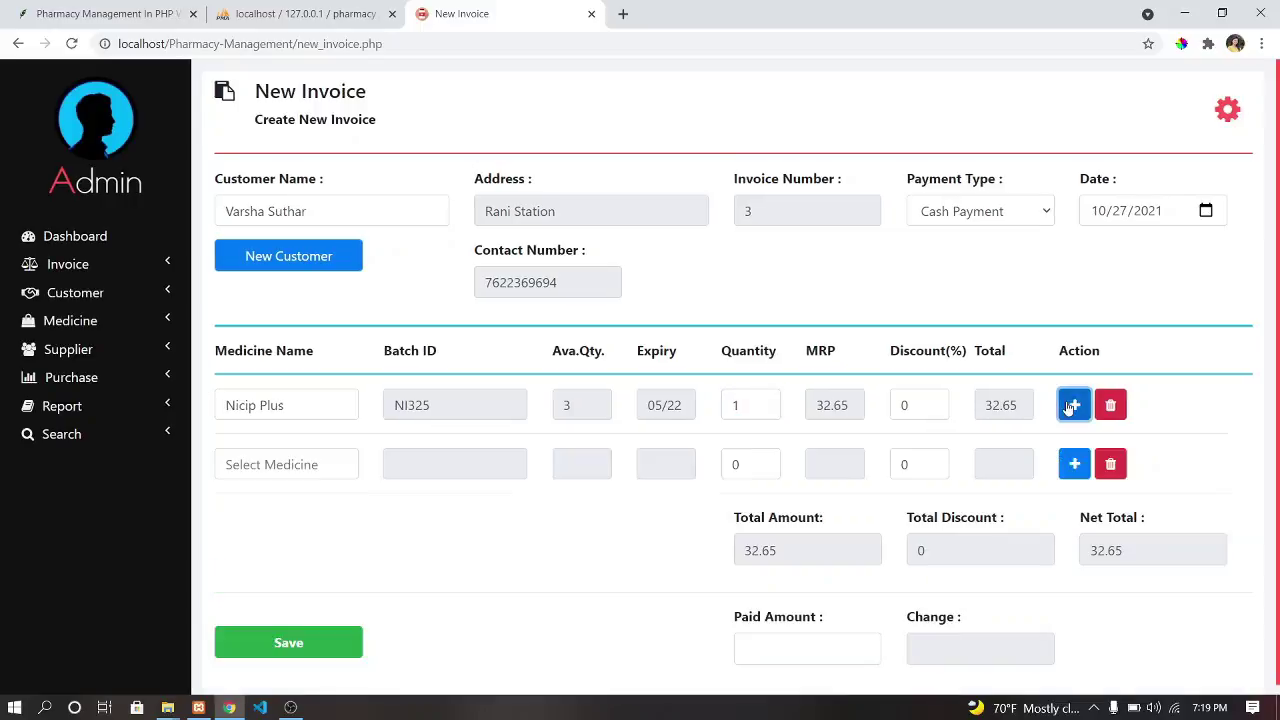
# Put Dolo 650 at quantity 1 on the second invoice line.
pyautogui.click(336, 466)
pyautogui.click(338, 466)
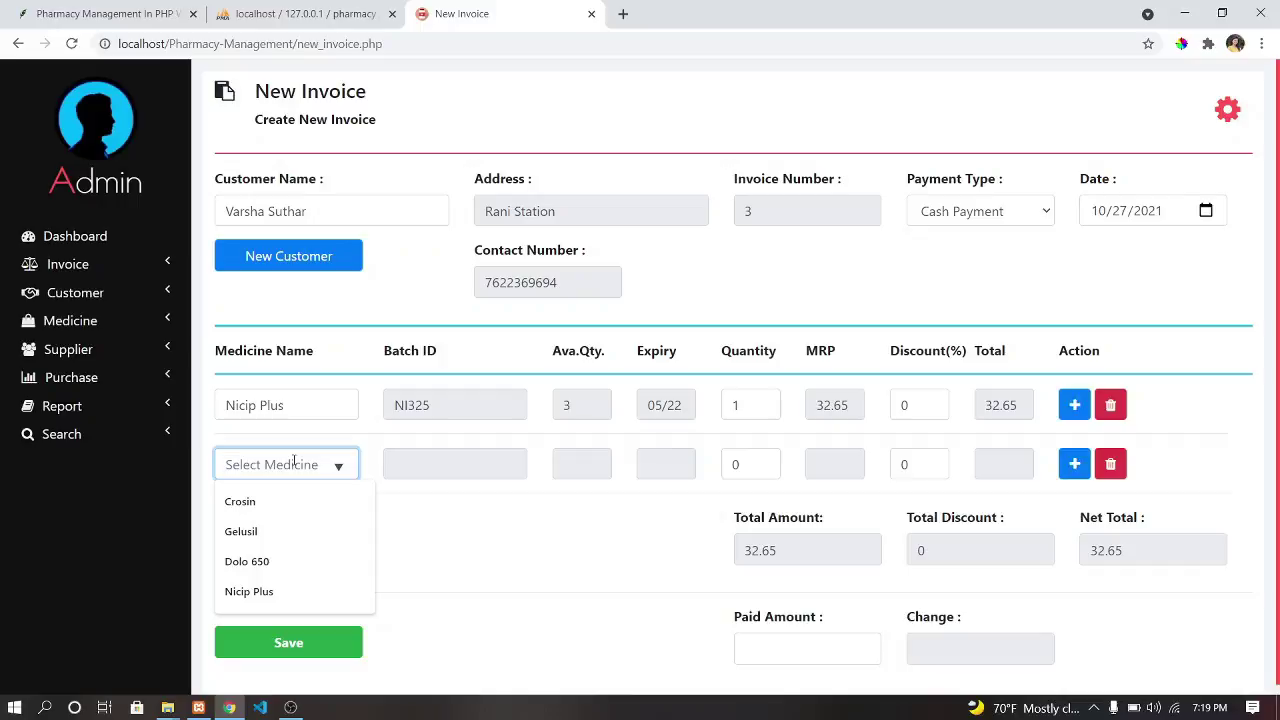
pyautogui.write('Para')
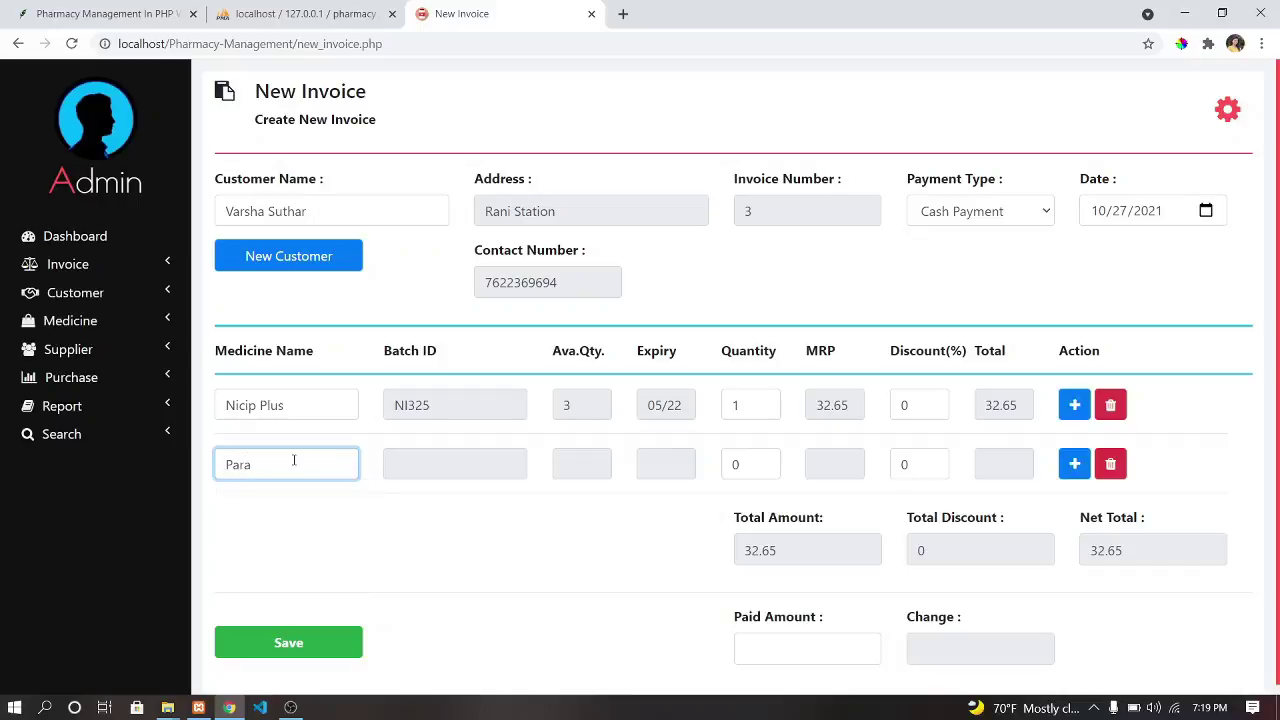
pyautogui.write(' cetamol')
pyautogui.moveTo(331, 471); pyautogui.dragTo(237, 472)
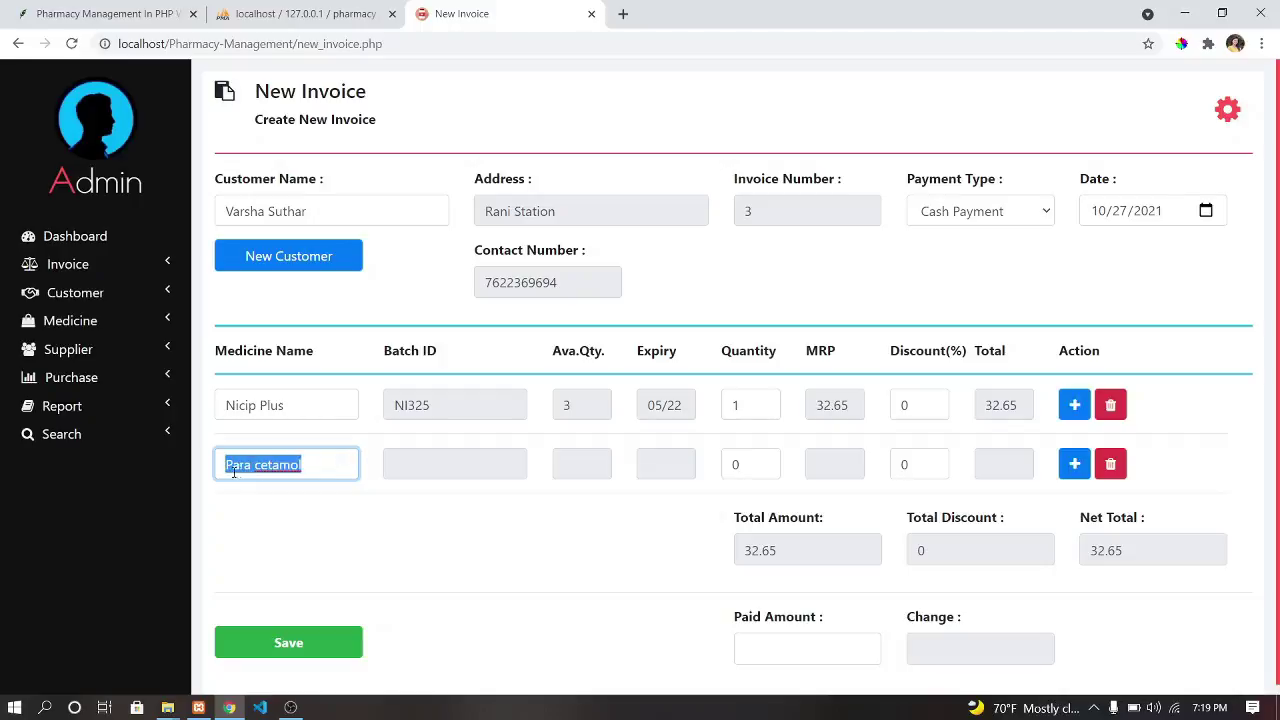
pyautogui.press('BackSpace')
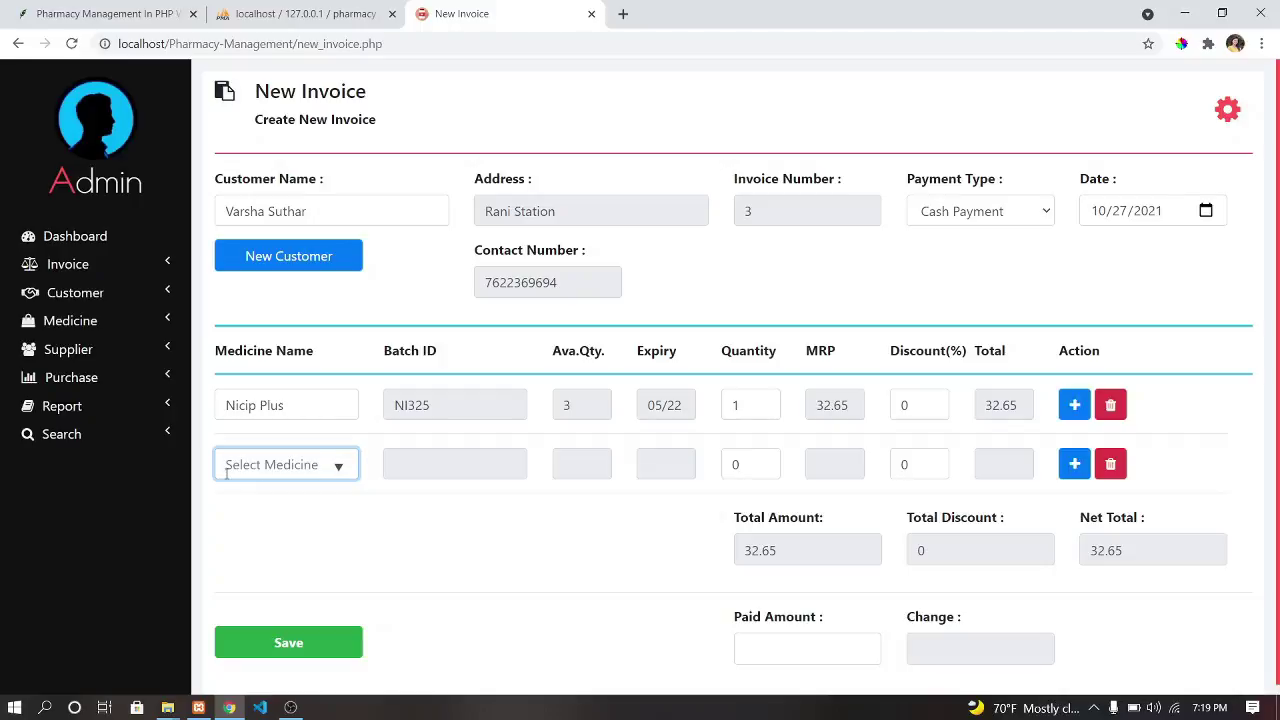
pyautogui.click(338, 466)
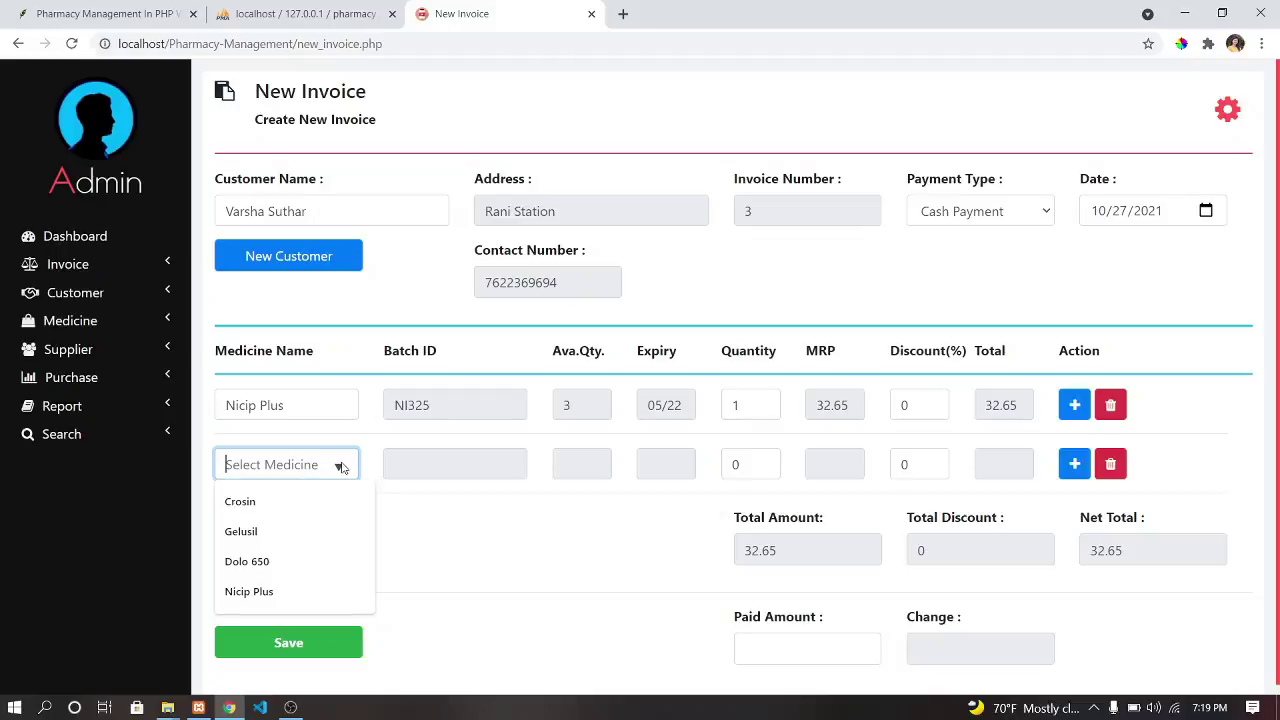
pyautogui.click(258, 562)
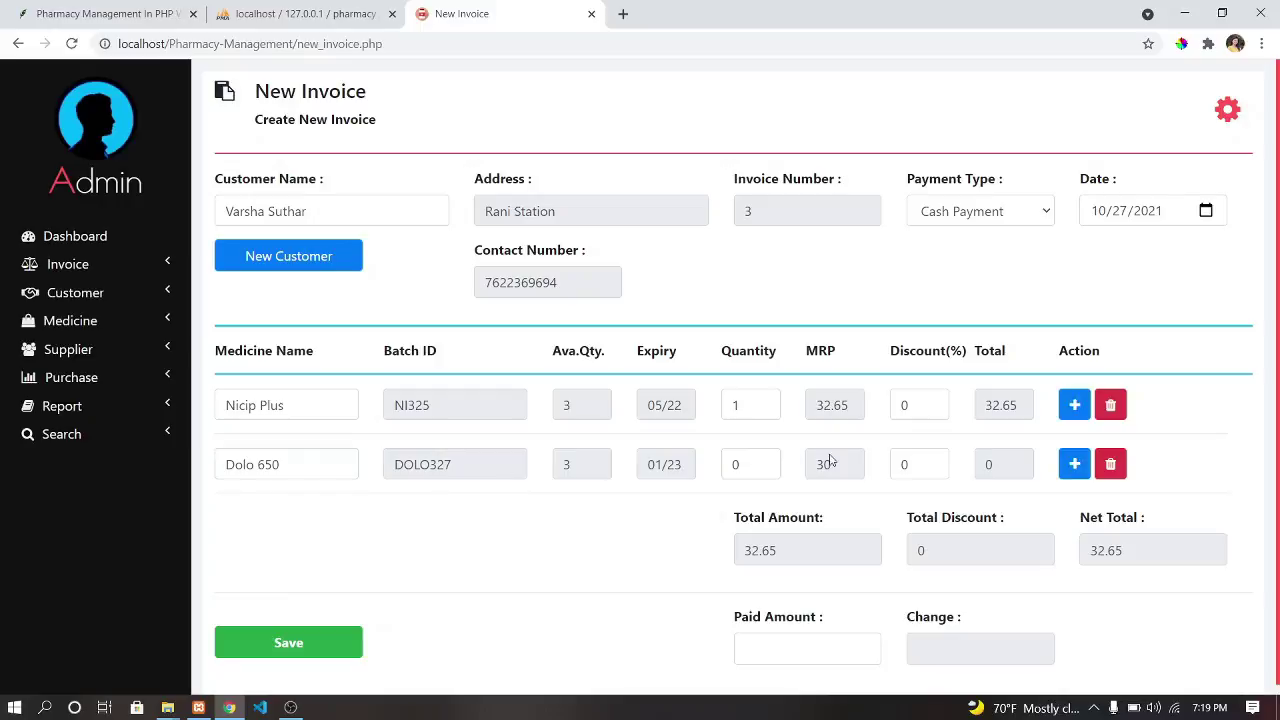
pyautogui.click(734, 465)
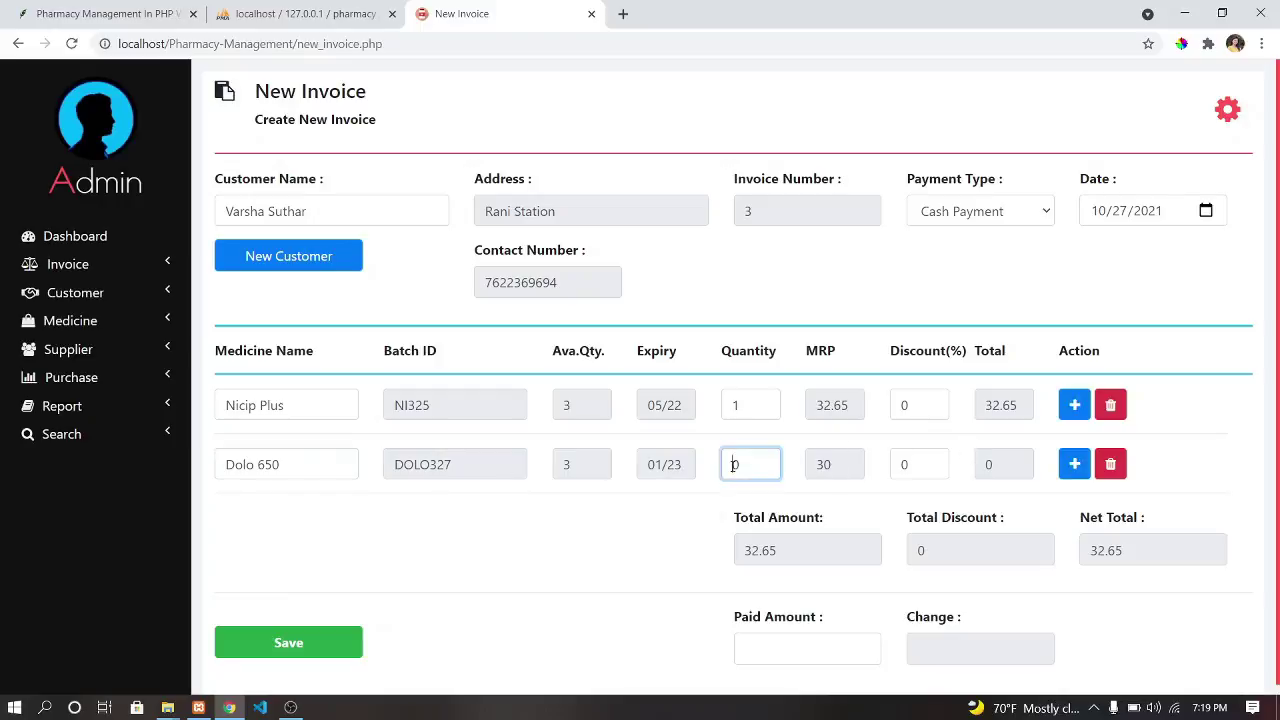
pyautogui.press('BackSpace')
pyautogui.write('1')
# Enter 65 as the paid amount and save the invoice.
pyautogui.scroll(-1, 824, 567)
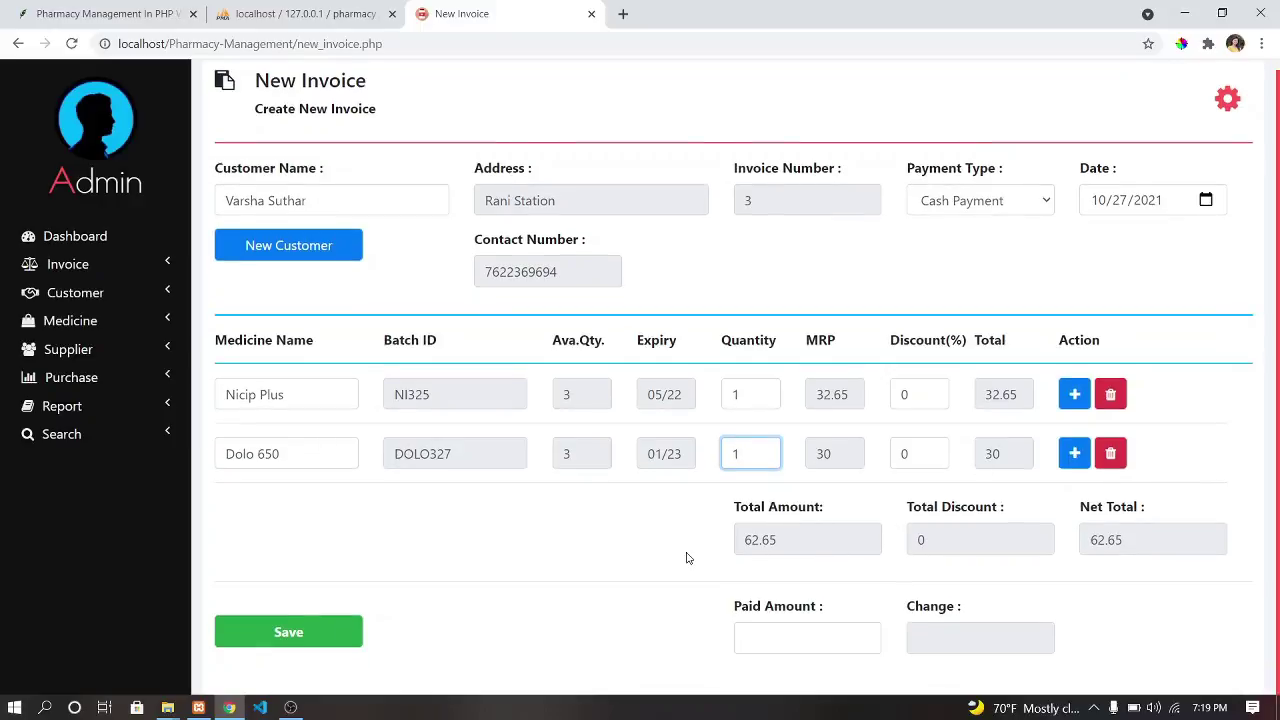
pyautogui.click(796, 631)
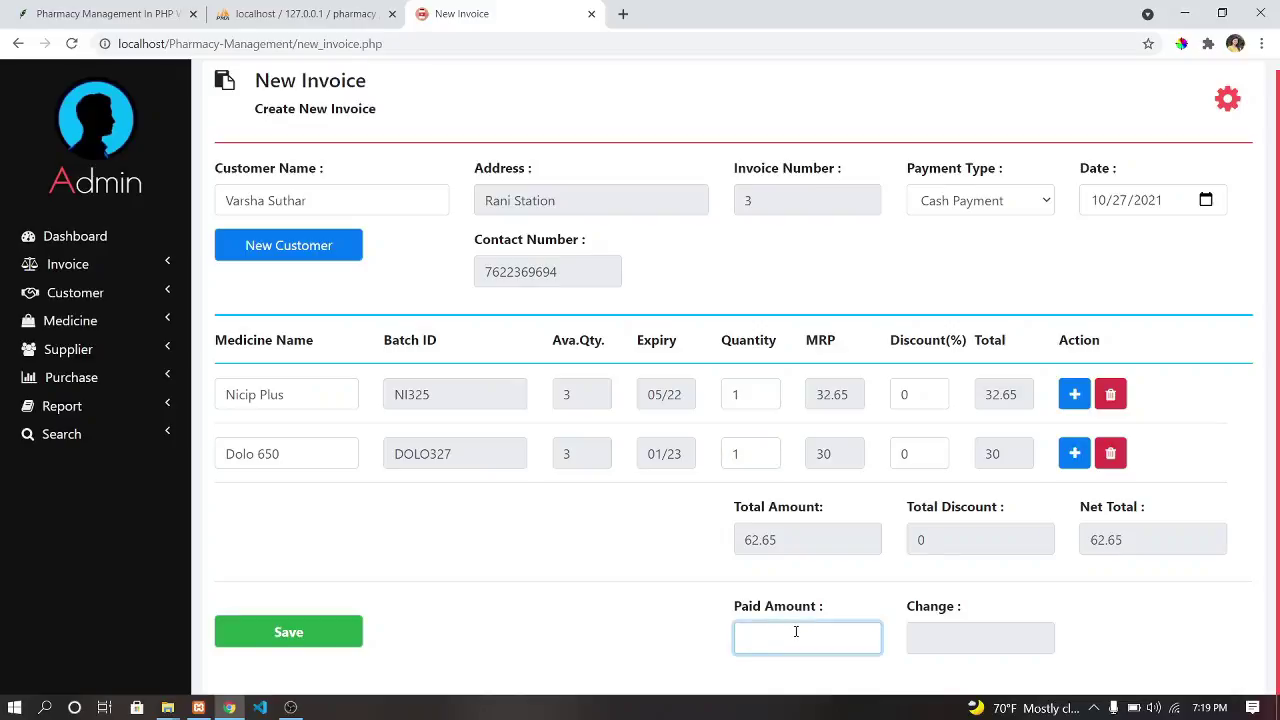
pyautogui.write('65')
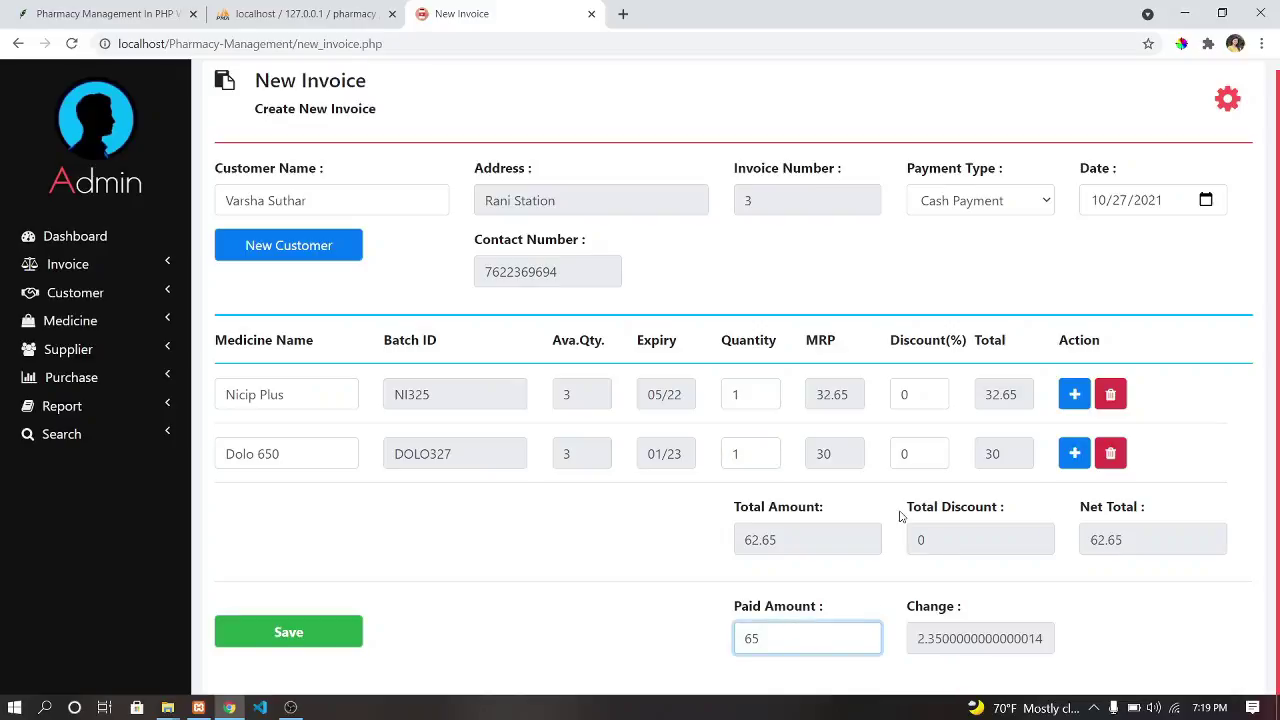
pyautogui.click(306, 635)
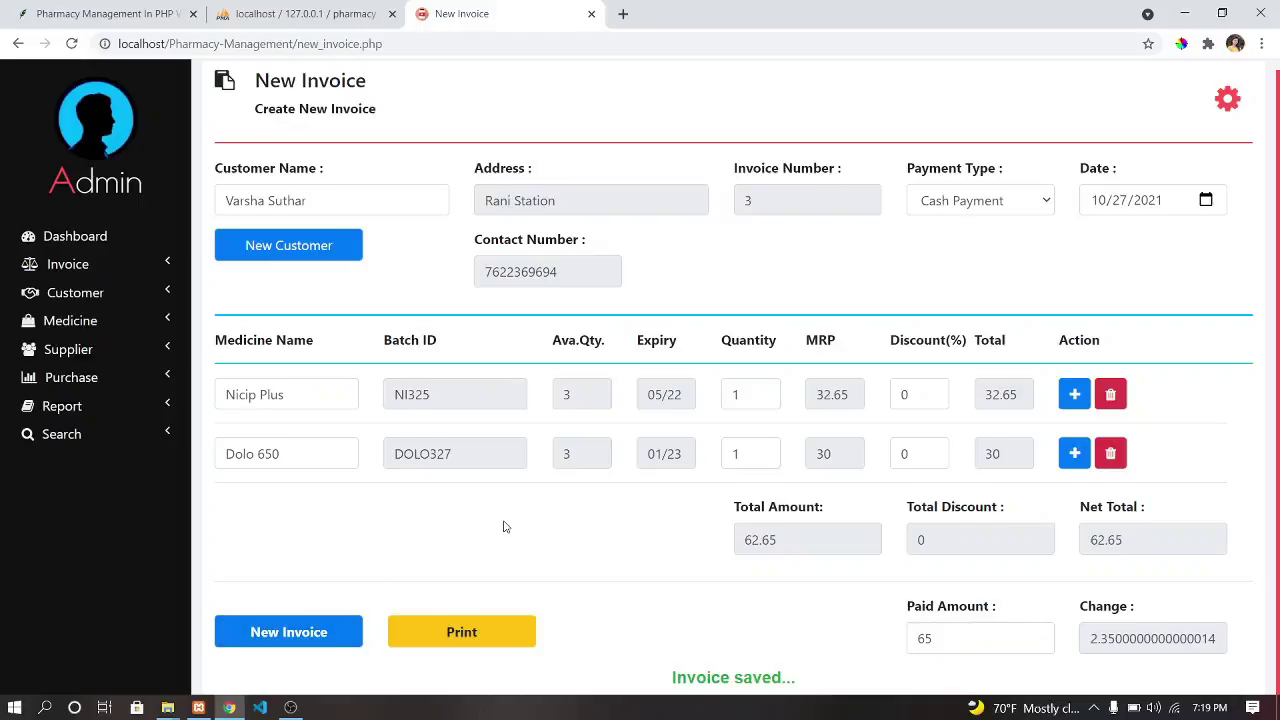
# Check the saved invoice in Manage Invoice, then view the dashboard's Rs. 62.65 sales figure.
pyautogui.moveTo(669, 677)
pyautogui.mouseDown()
pyautogui.moveTo(811, 666)
pyautogui.moveTo(652, 680)
pyautogui.mouseUp()
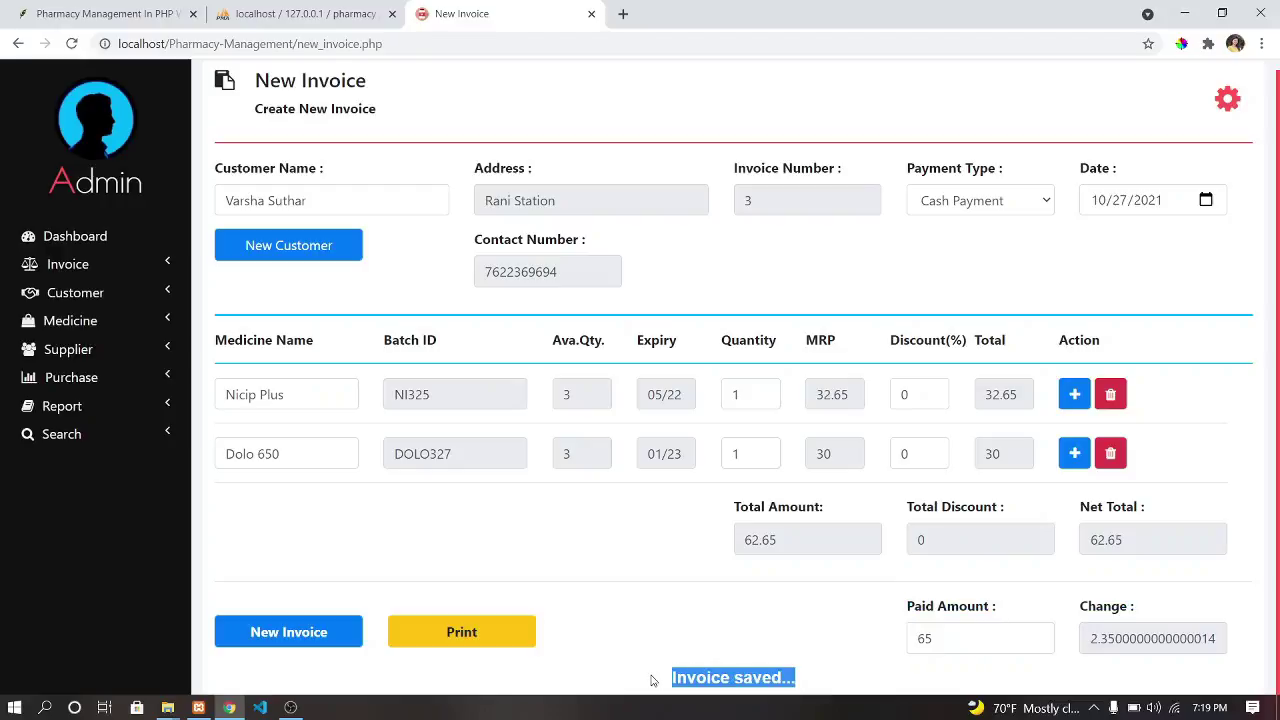
pyautogui.click(651, 679)
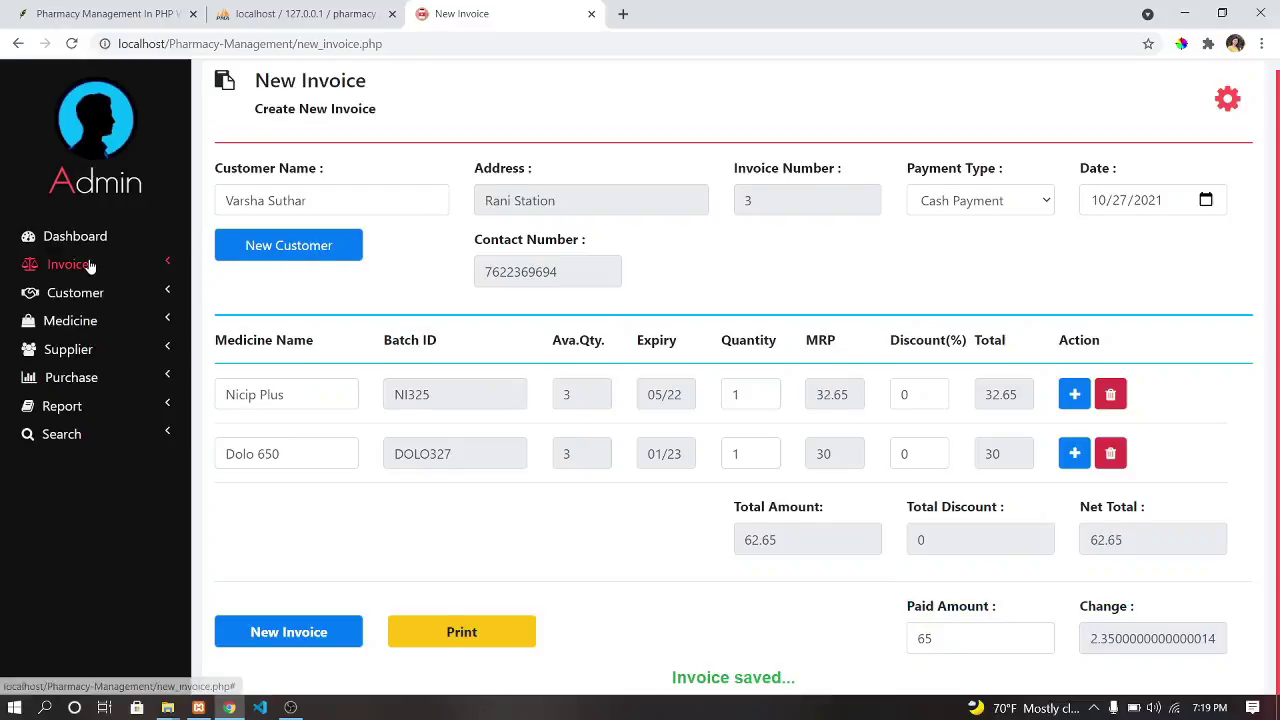
pyautogui.click(88, 265)
pyautogui.click(82, 311)
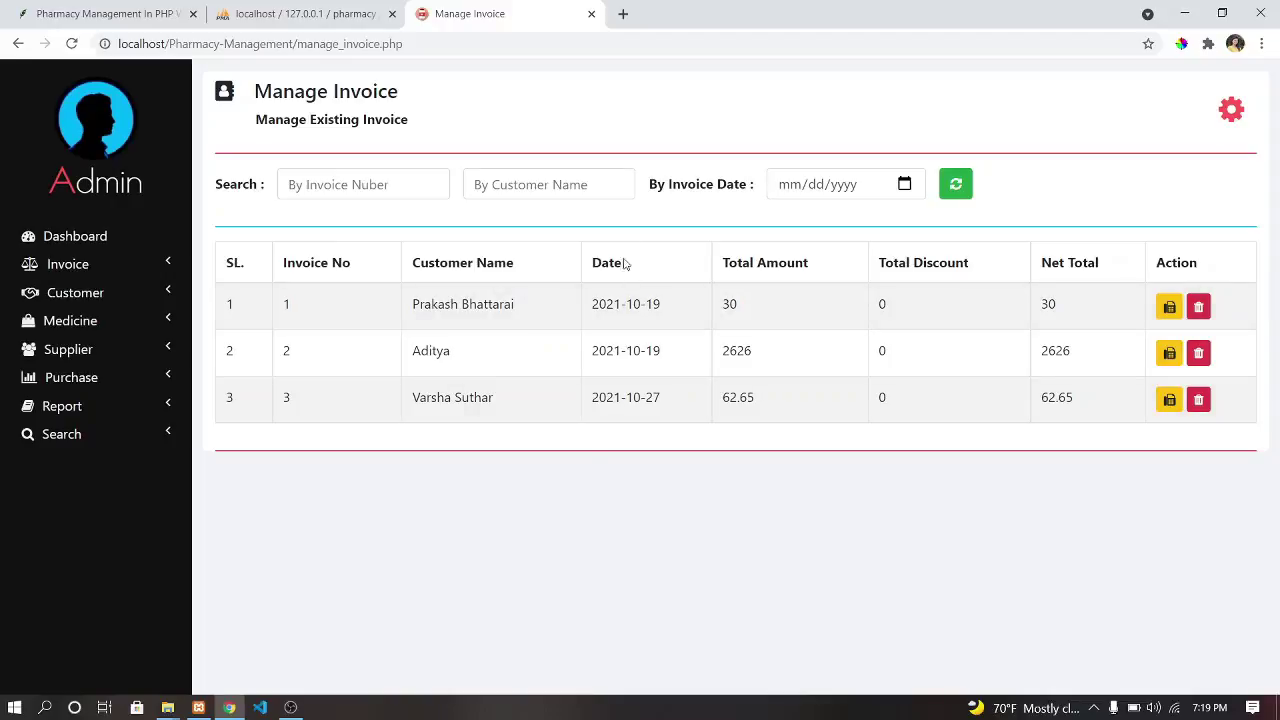
pyautogui.click(57, 265)
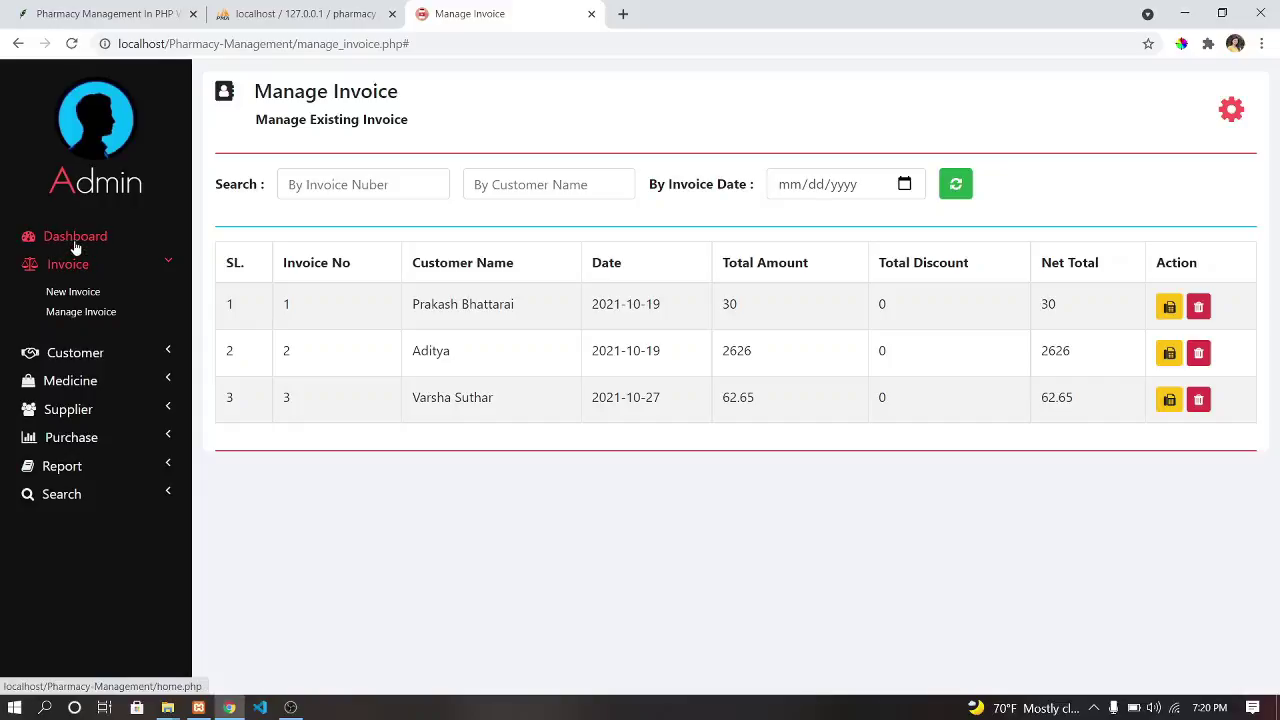
pyautogui.click(72, 242)
pyautogui.moveTo(1137, 248); pyautogui.dragTo(1234, 262)
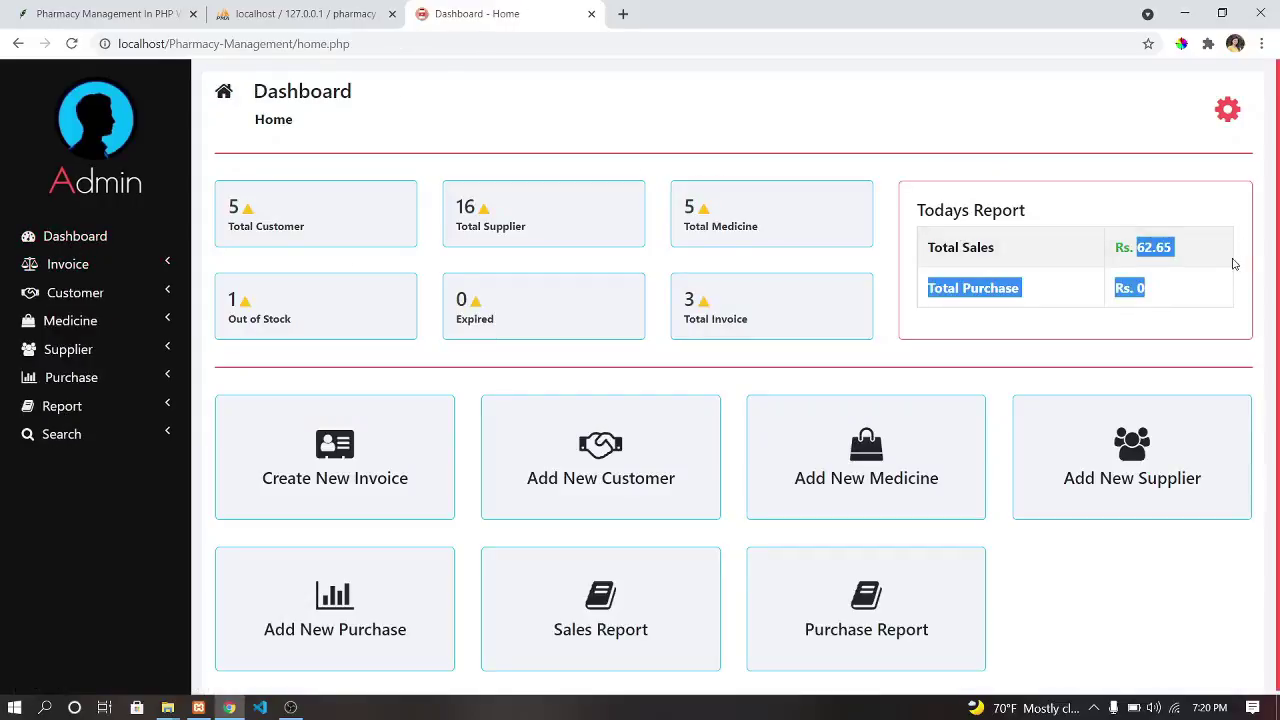
pyautogui.click(1037, 263)
# In phpMyAdmin, browse the medicines and medicines_stock tables to confirm Paracetamol was saved.
pyautogui.click(268, 10)
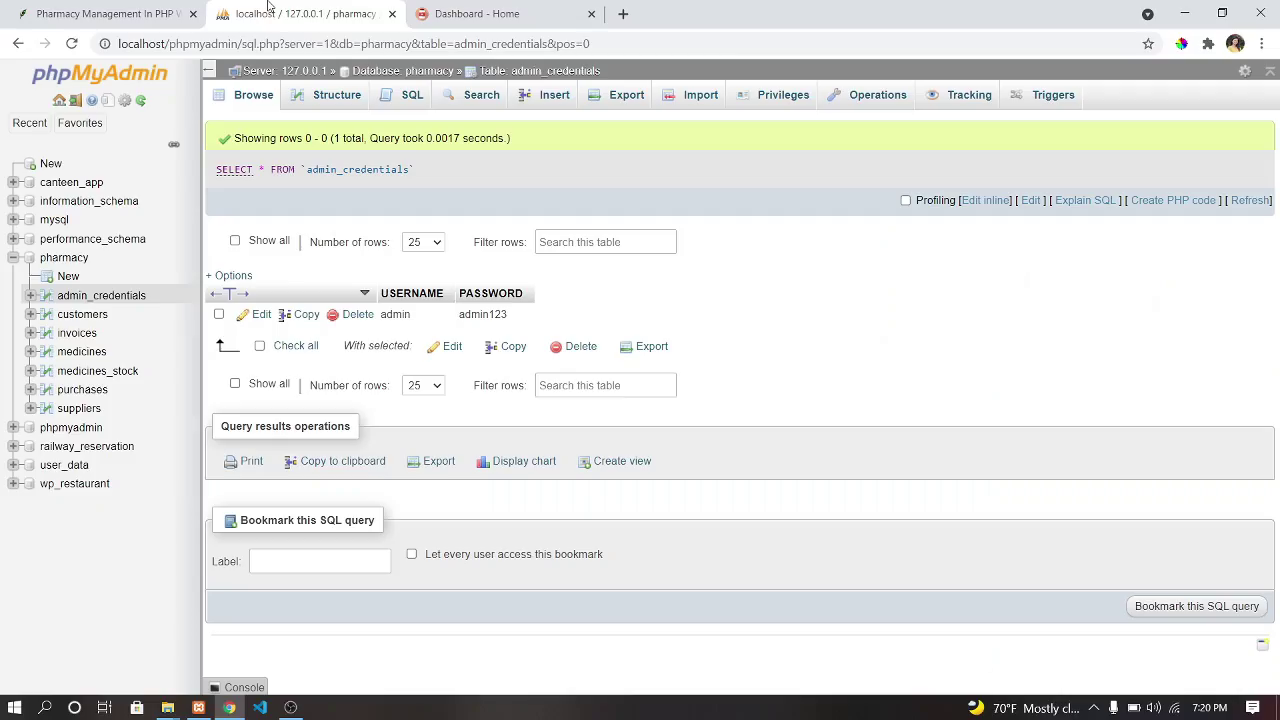
pyautogui.click(82, 353)
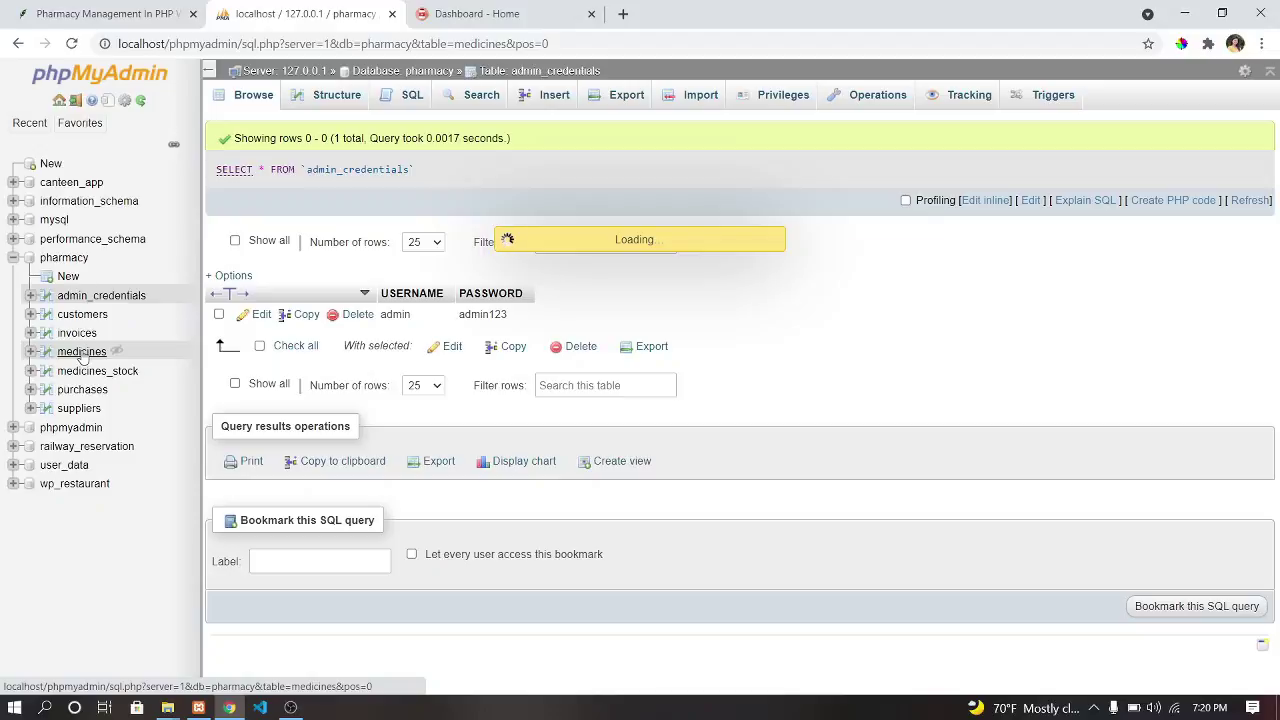
pyautogui.click(120, 371)
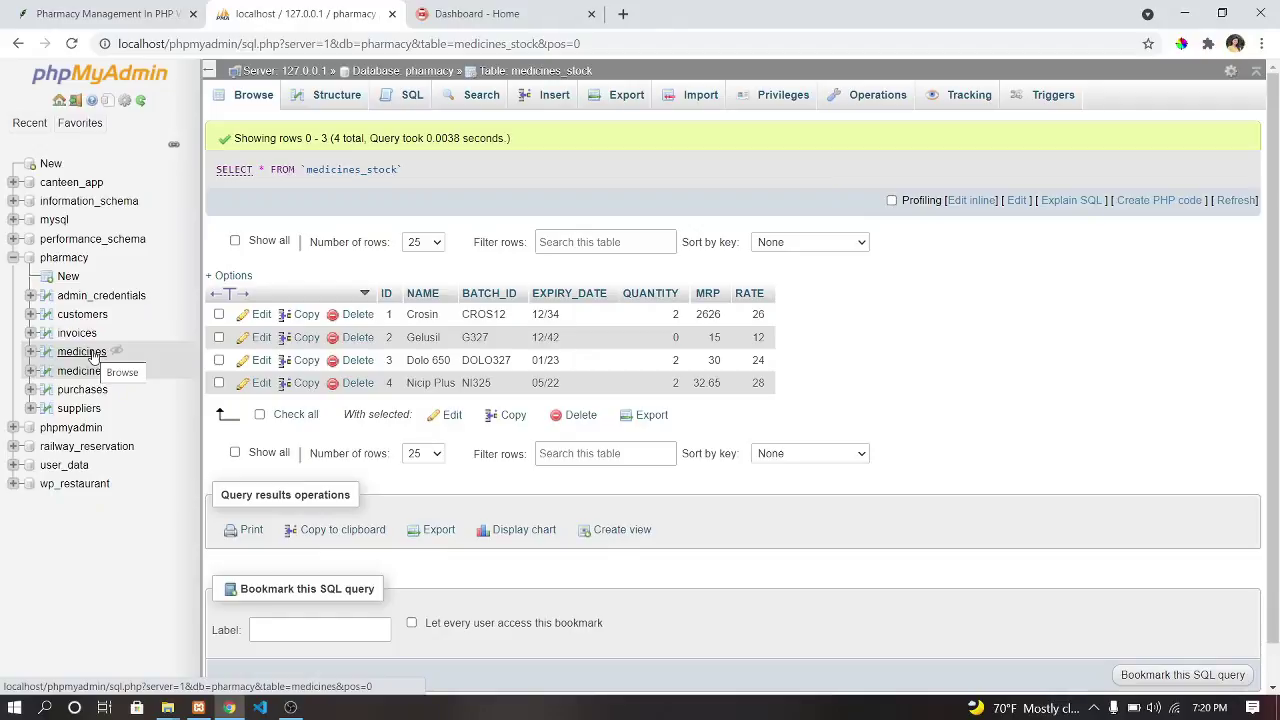
pyautogui.click(108, 372)
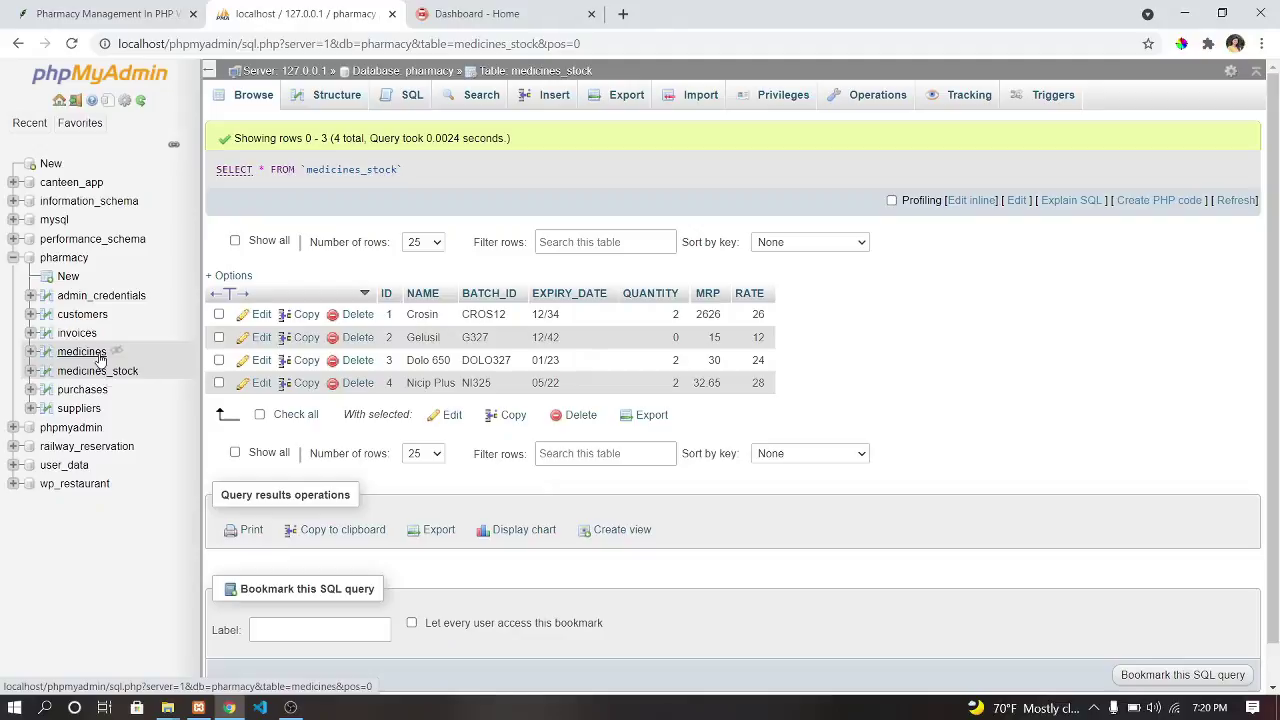
pyautogui.click(101, 358)
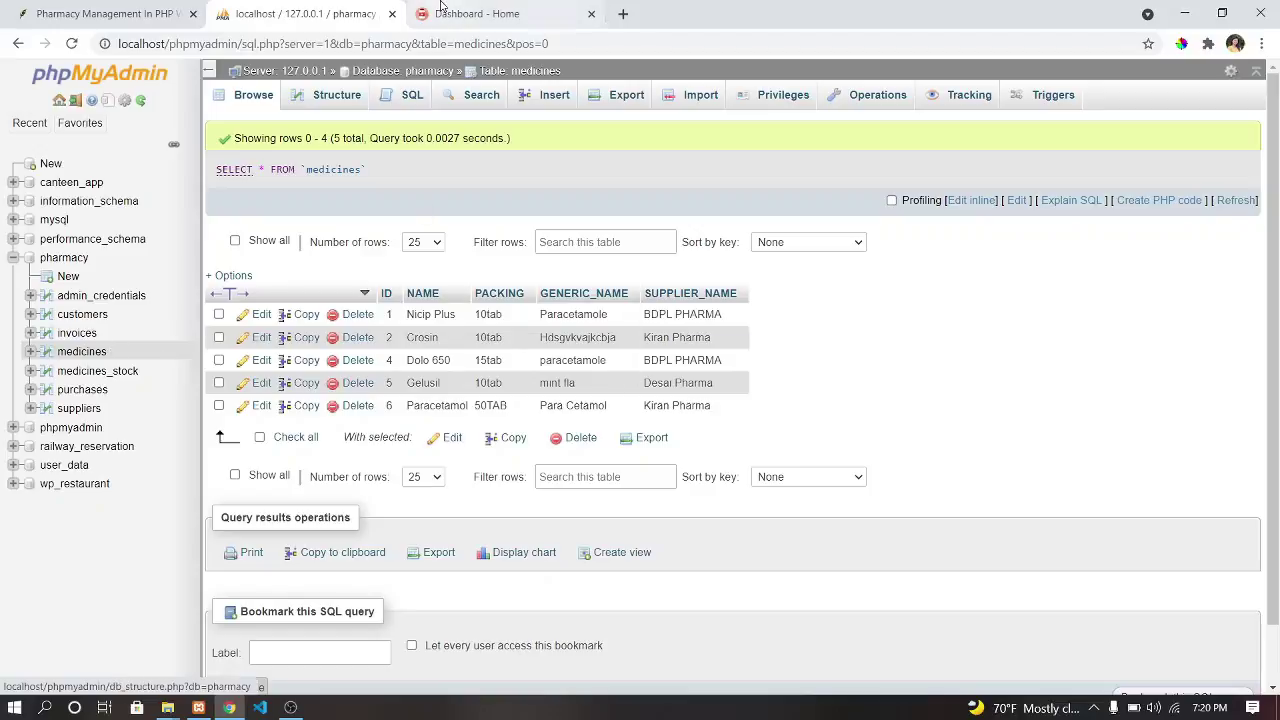
pyautogui.click(477, 14)
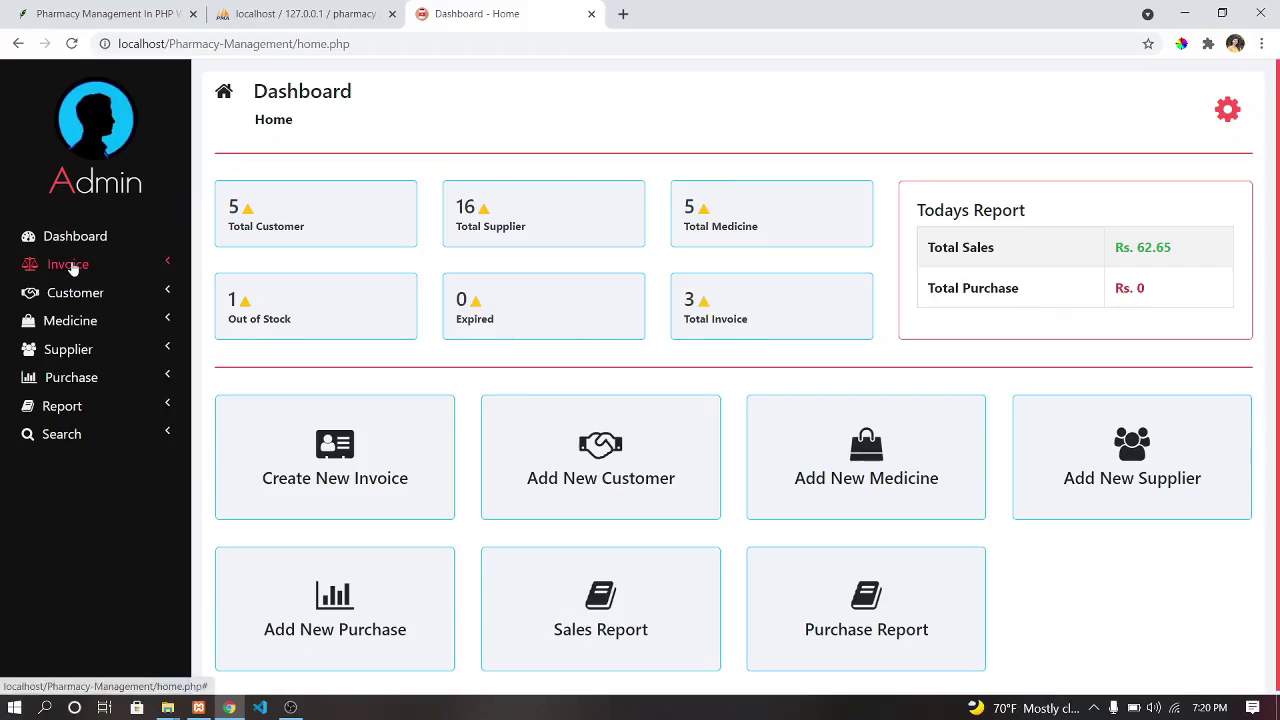
# Open the Manage Medicine Stock list and reload the full stock list.
pyautogui.click(38, 265)
pyautogui.click(76, 380)
pyautogui.click(84, 393)
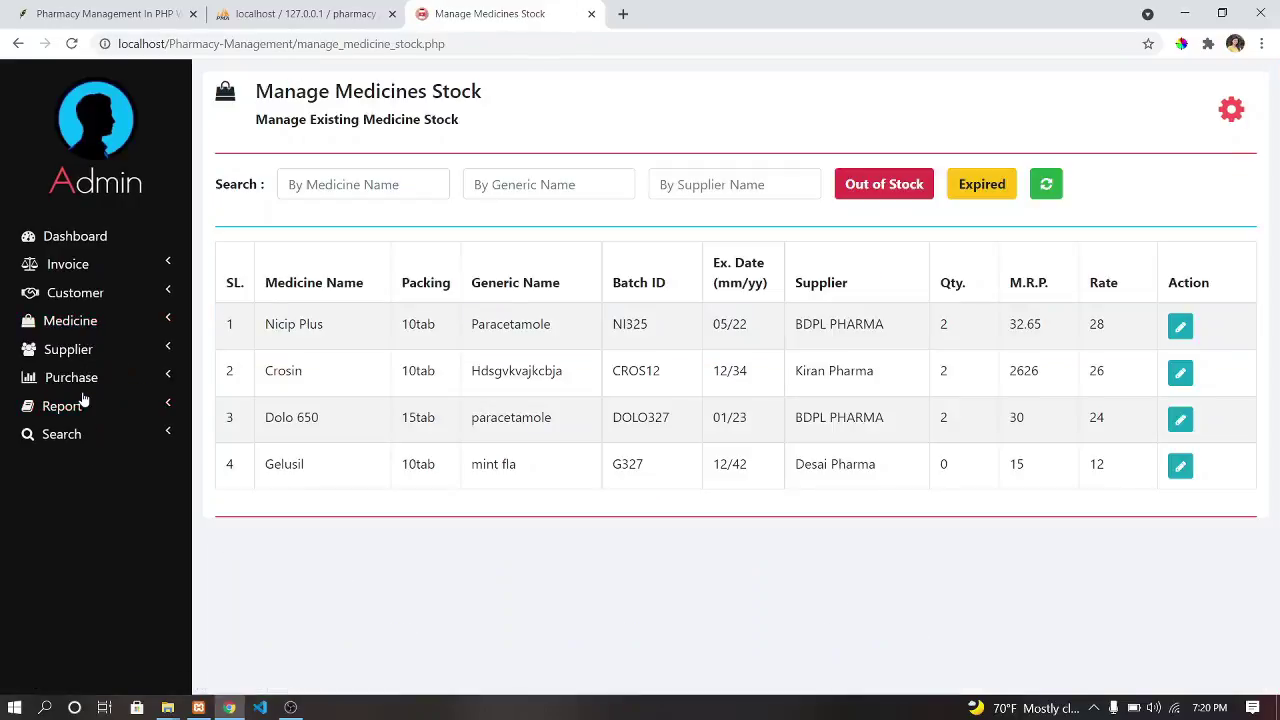
pyautogui.click(409, 187)
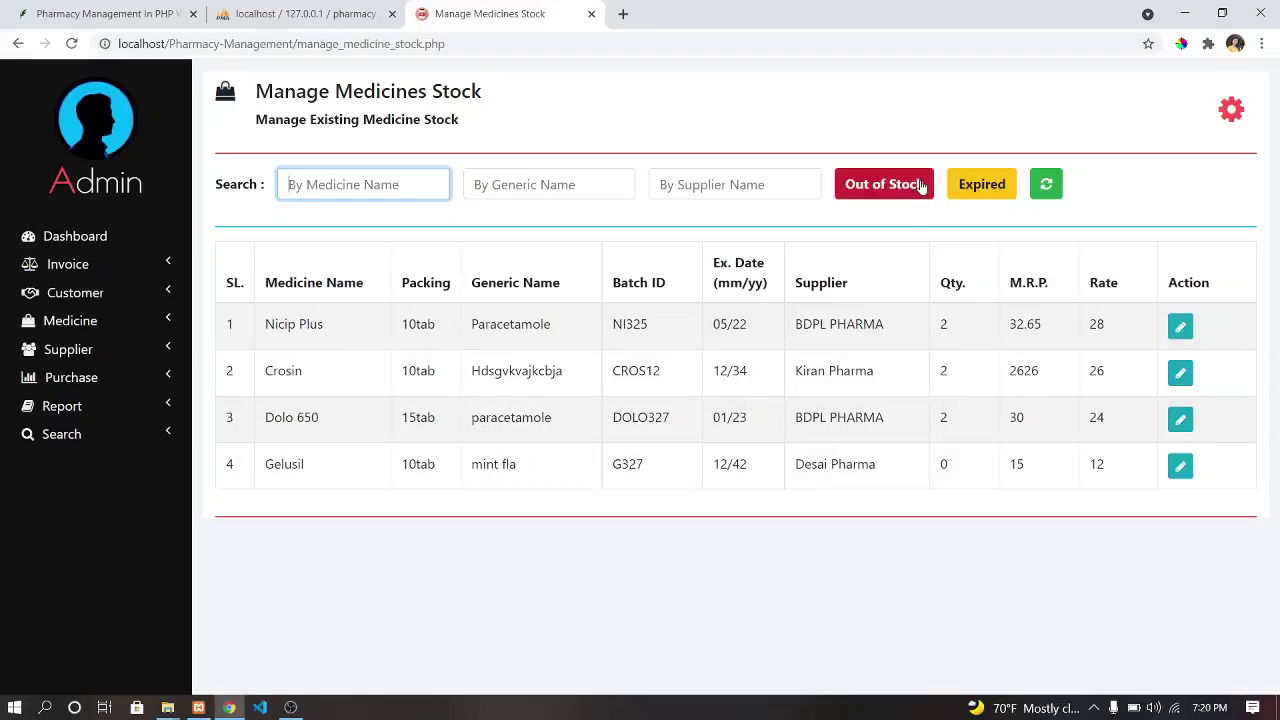
pyautogui.click(1046, 184)
# Try a 'Pa' name search, clear it, then apply the Expired and Out of Stock filters.
pyautogui.click(333, 176)
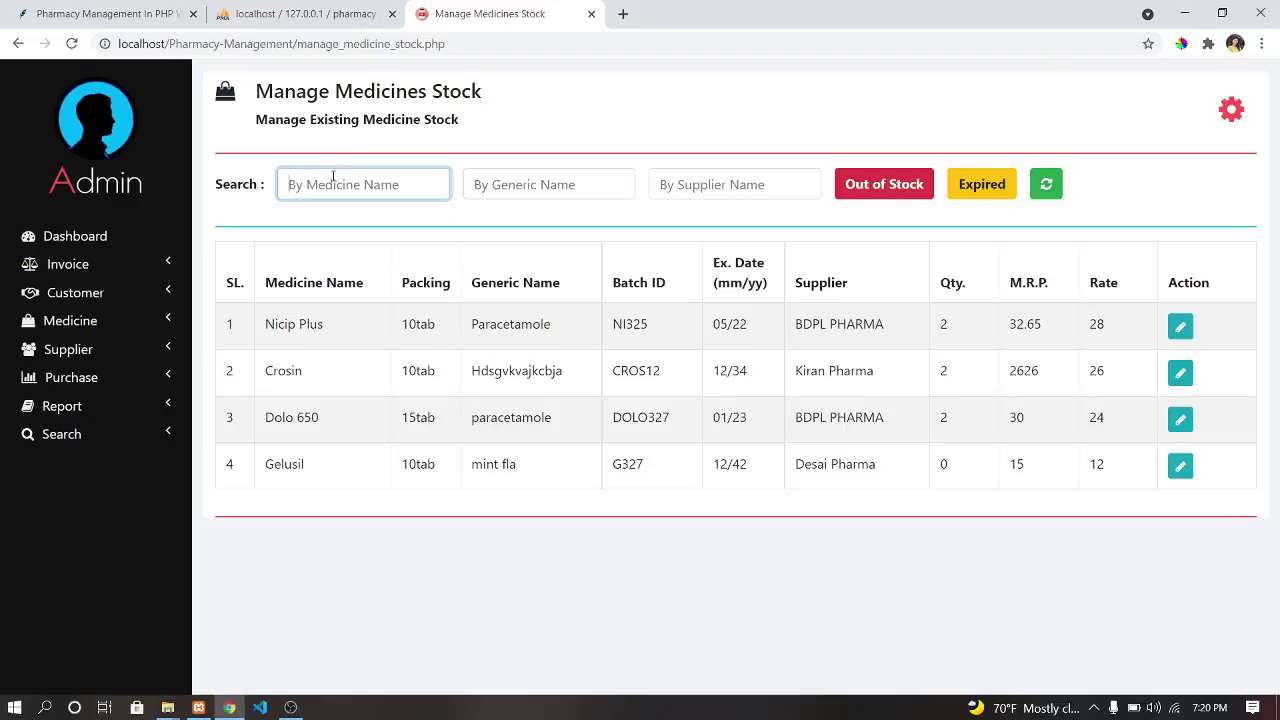
pyautogui.write('Pa')
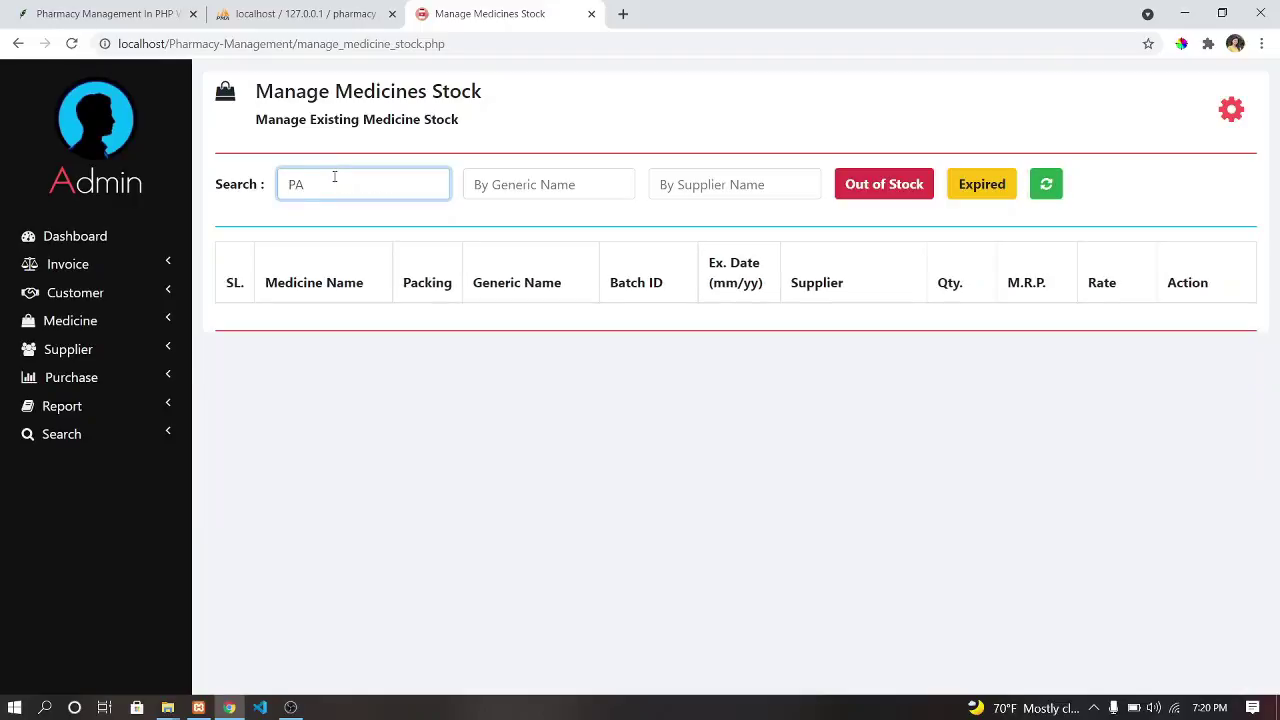
pyautogui.press('BackSpace')
pyautogui.press('BackSpace')
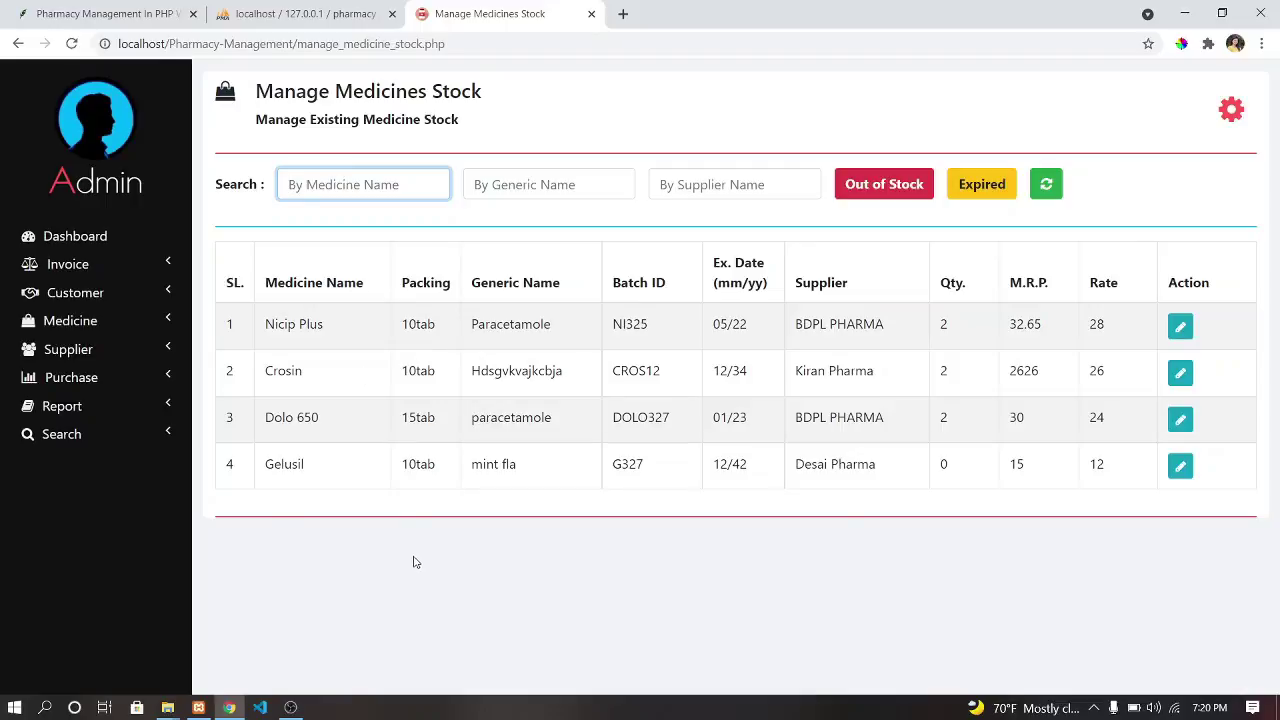
pyautogui.click(414, 557)
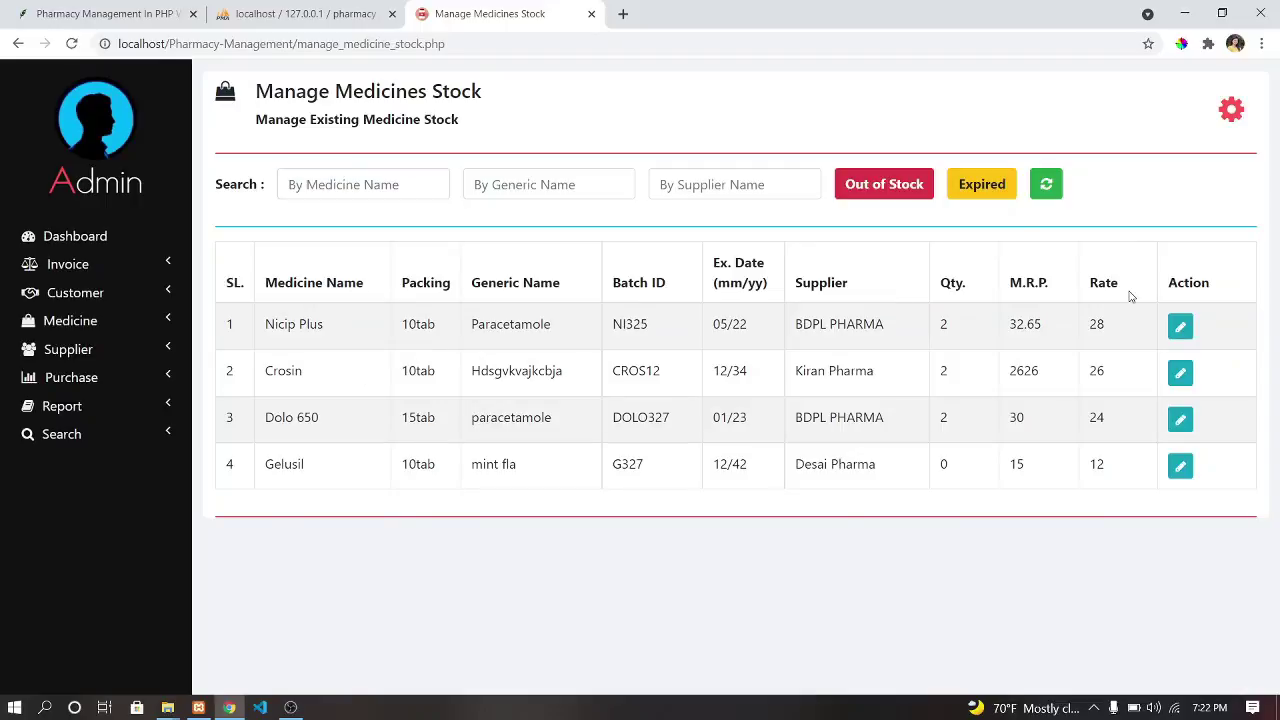
pyautogui.click(972, 190)
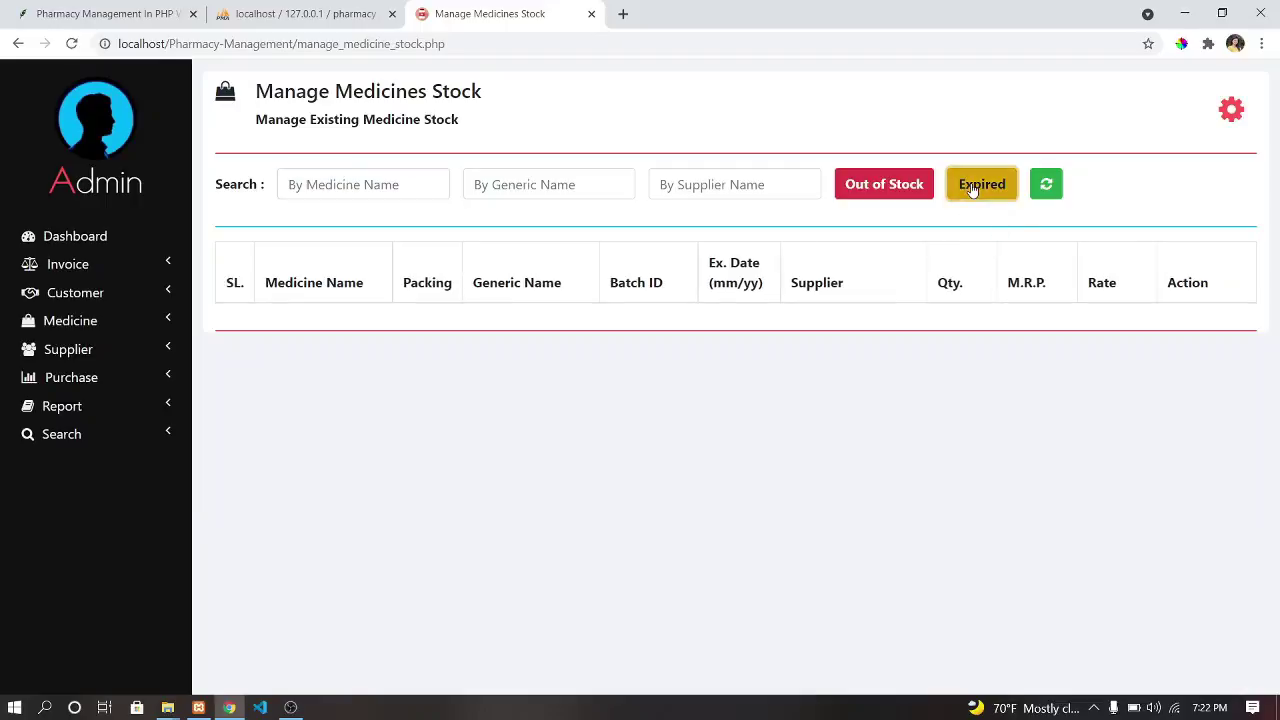
pyautogui.click(893, 182)
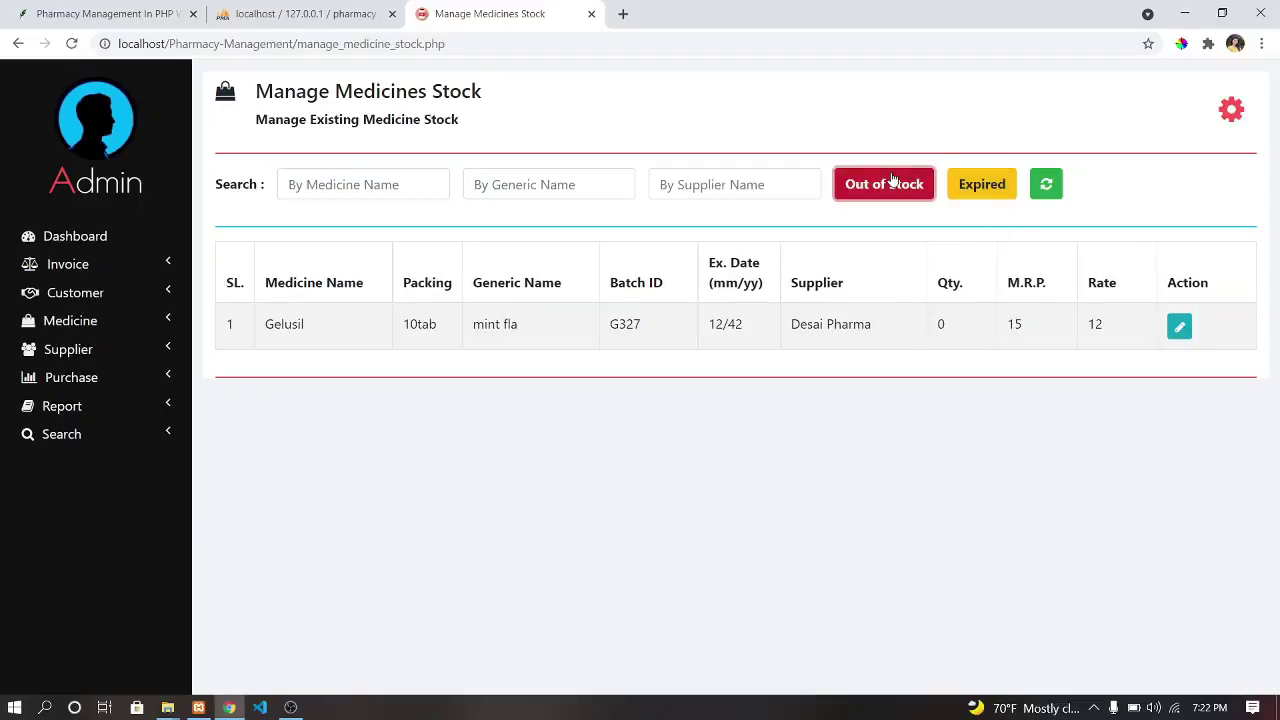
# Change Gelusil's stock quantity from 0 to 10 and save it.
pyautogui.click(1179, 328)
pyautogui.click(970, 473)
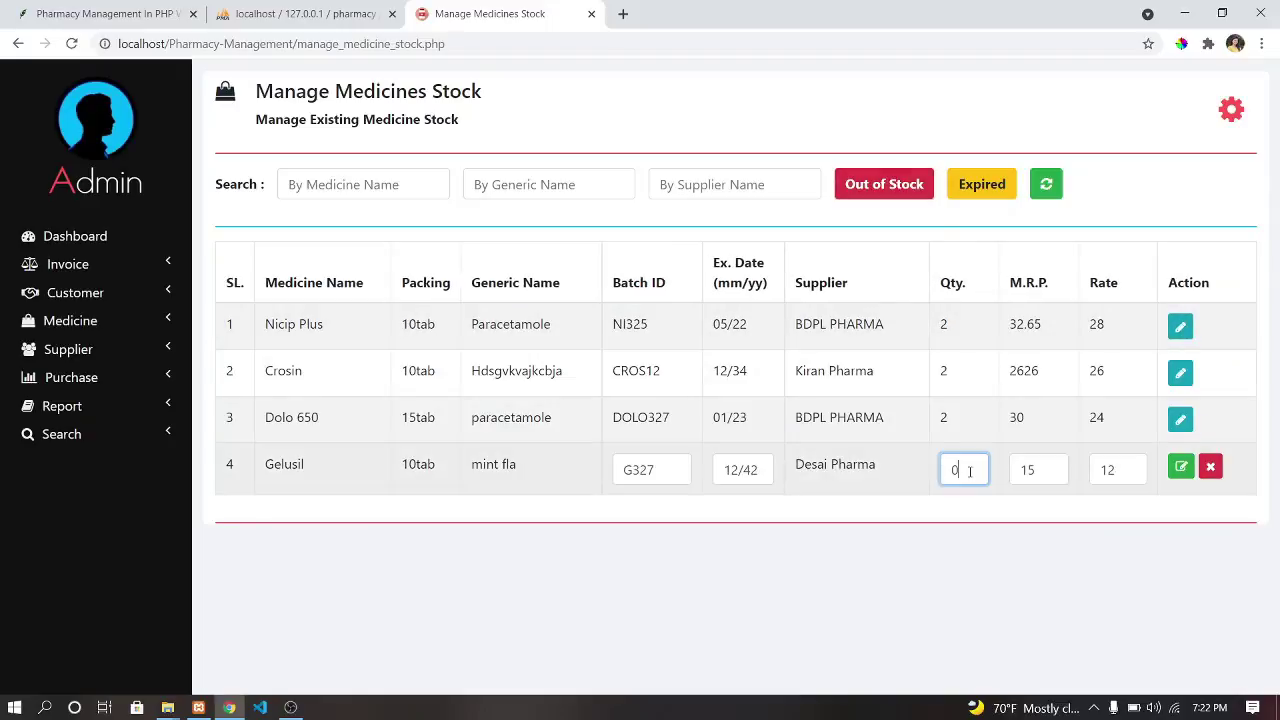
pyautogui.press('BackSpace')
pyautogui.write('10')
pyautogui.click(1180, 467)
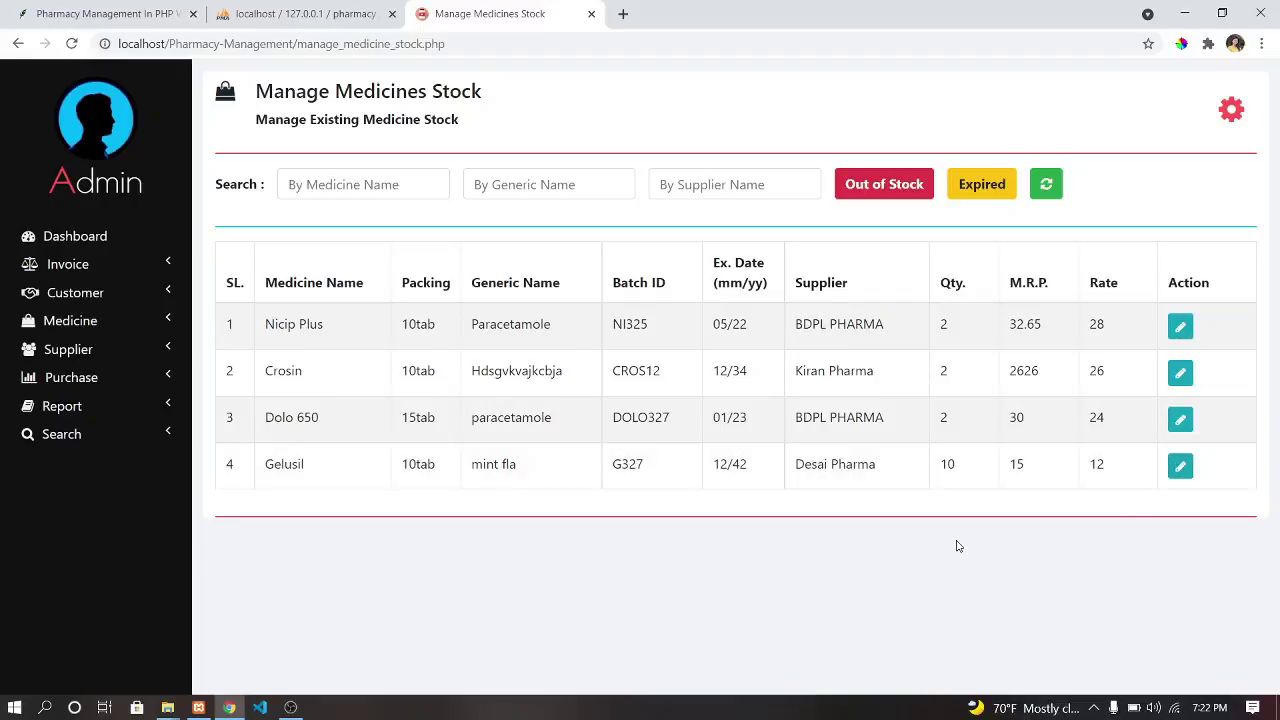
# Check the Out of Stock and Expired filters, reload the full list, and test a 'Ki' supplier search.
pyautogui.click(894, 192)
pyautogui.click(990, 190)
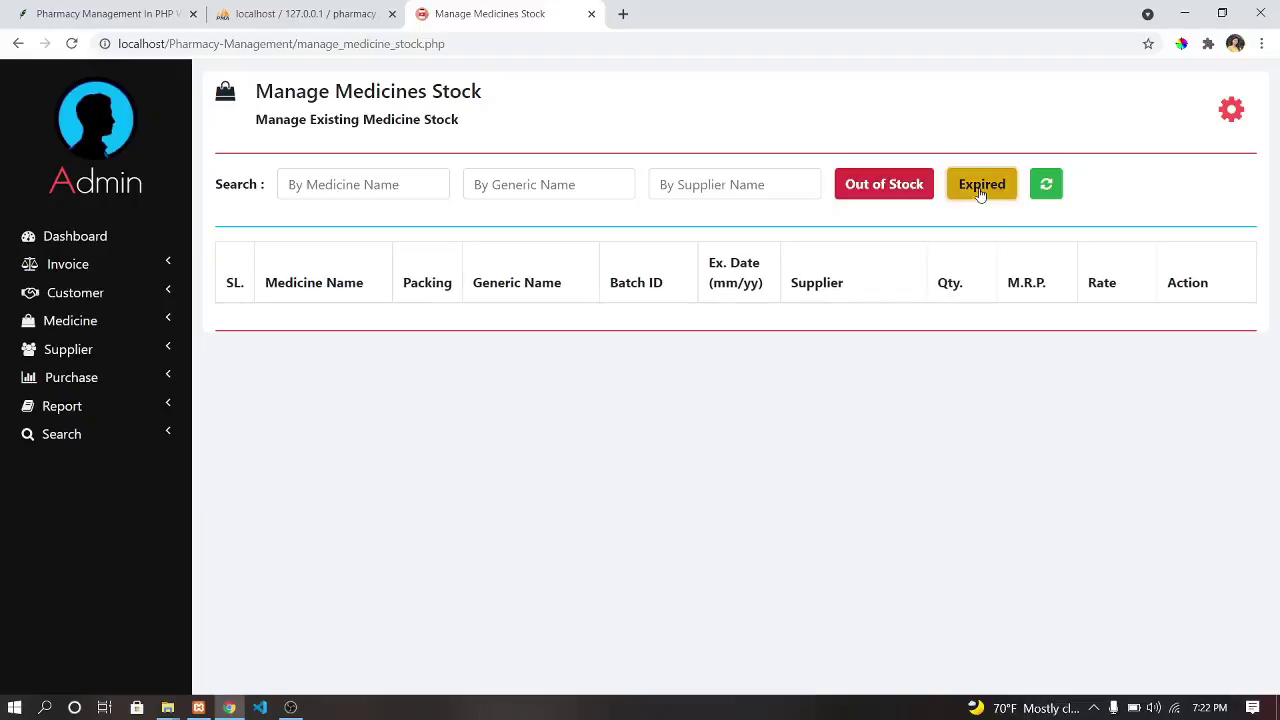
pyautogui.click(1046, 184)
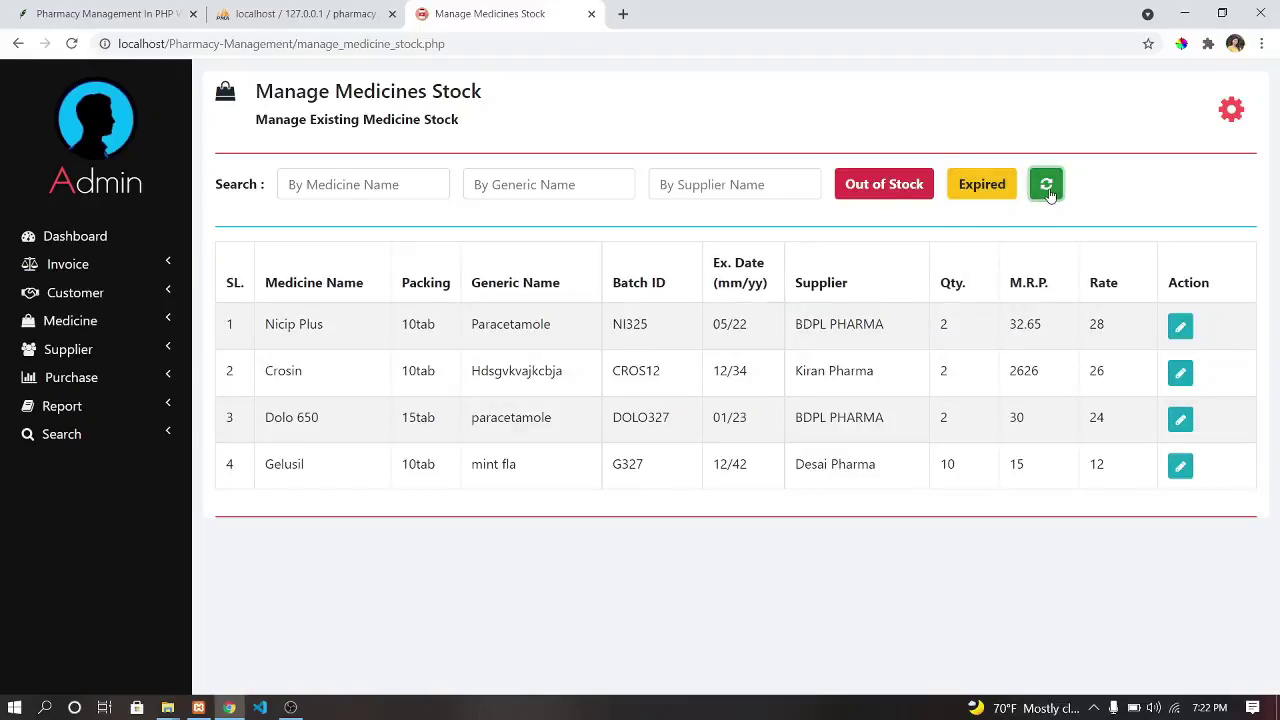
pyautogui.click(671, 185)
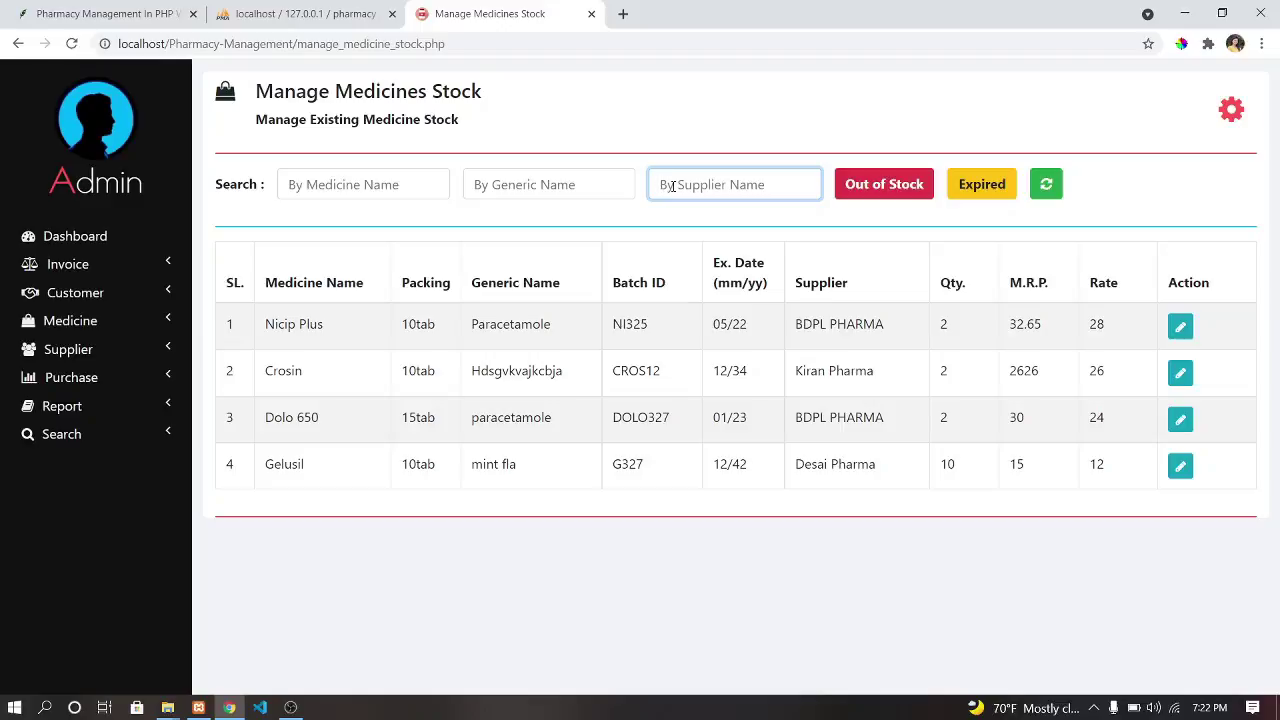
pyautogui.write('Ki')
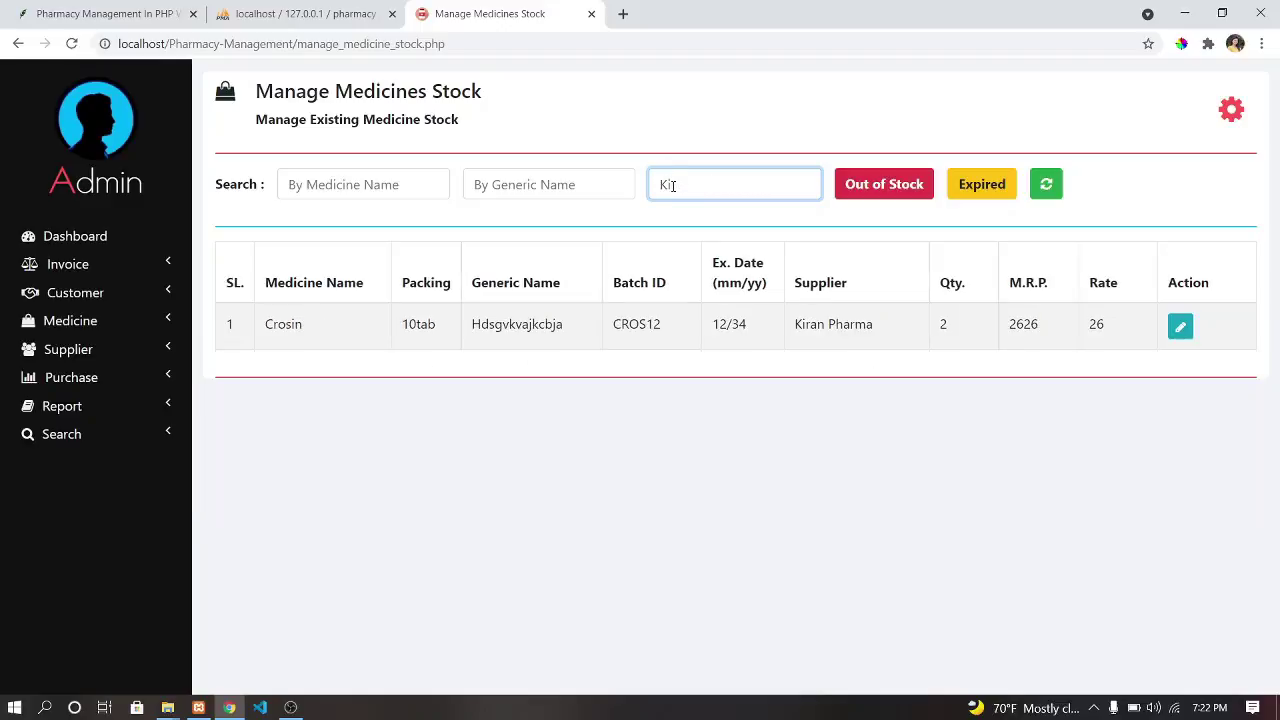
pyautogui.press('BackSpace')
pyautogui.press('BackSpace')
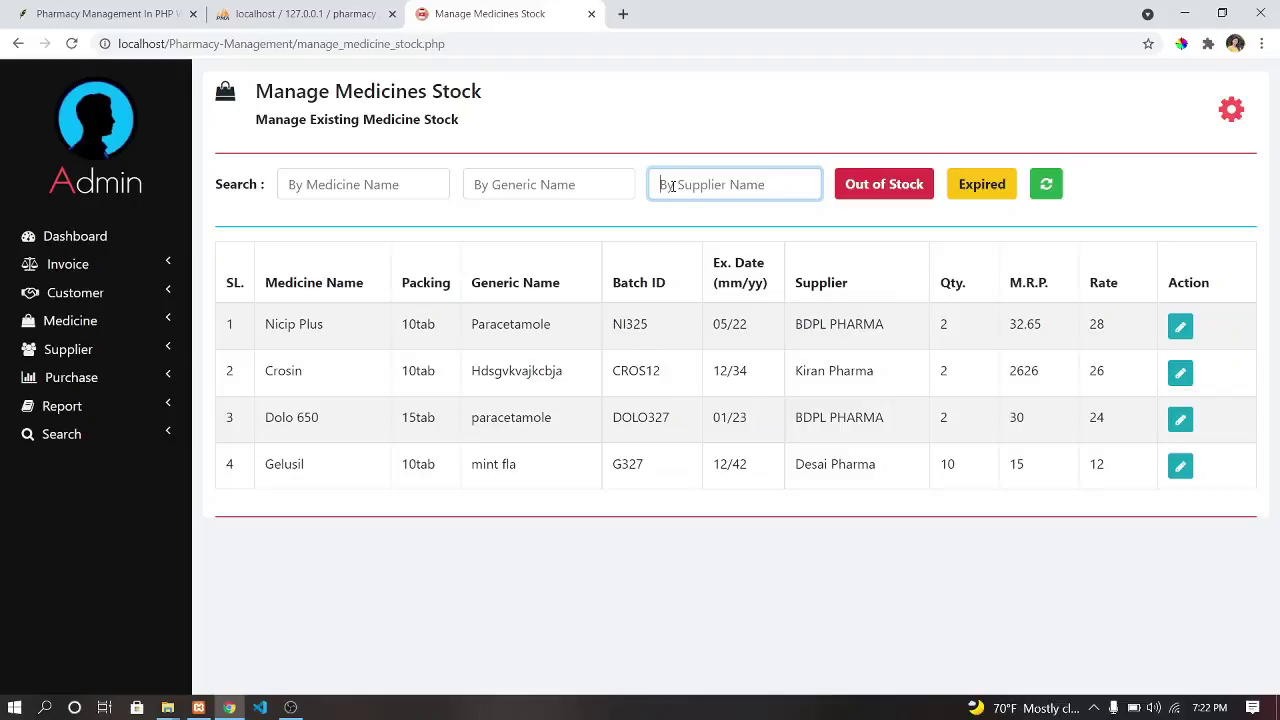
pyautogui.click(78, 323)
# View the invoice list and the empty purchase list, then go to Add Purchase.
pyautogui.click(82, 271)
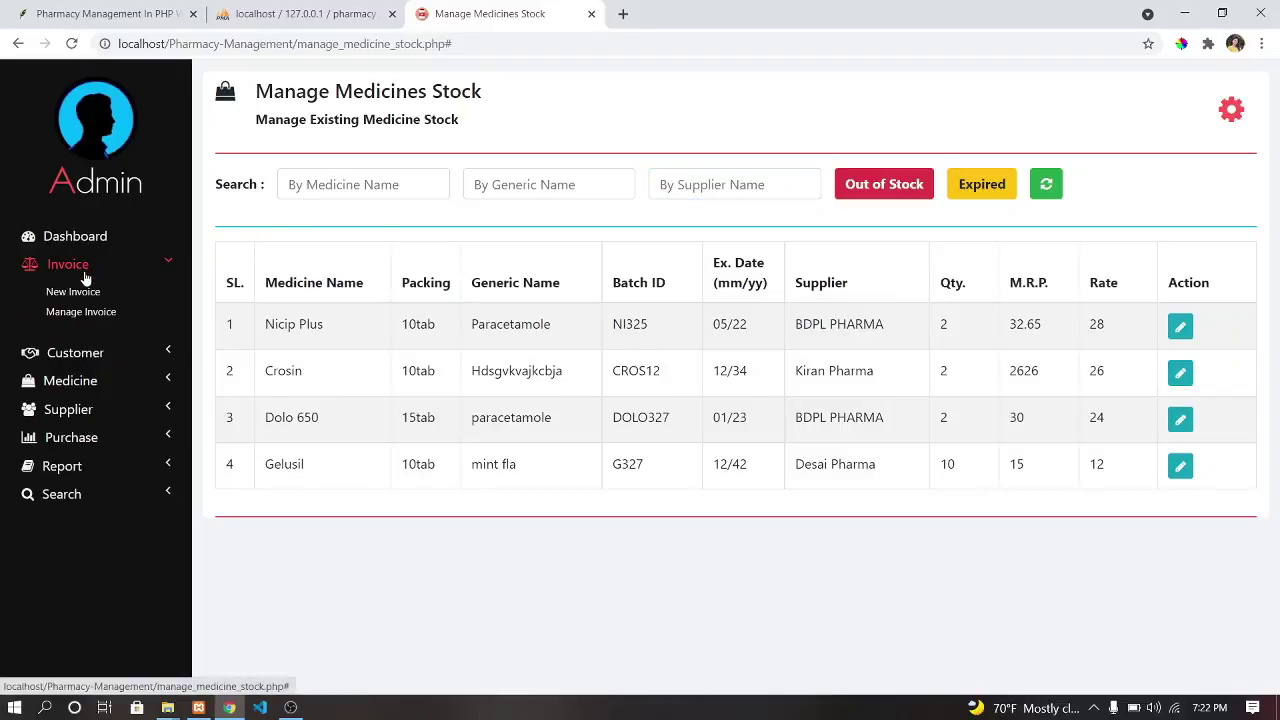
pyautogui.click(84, 314)
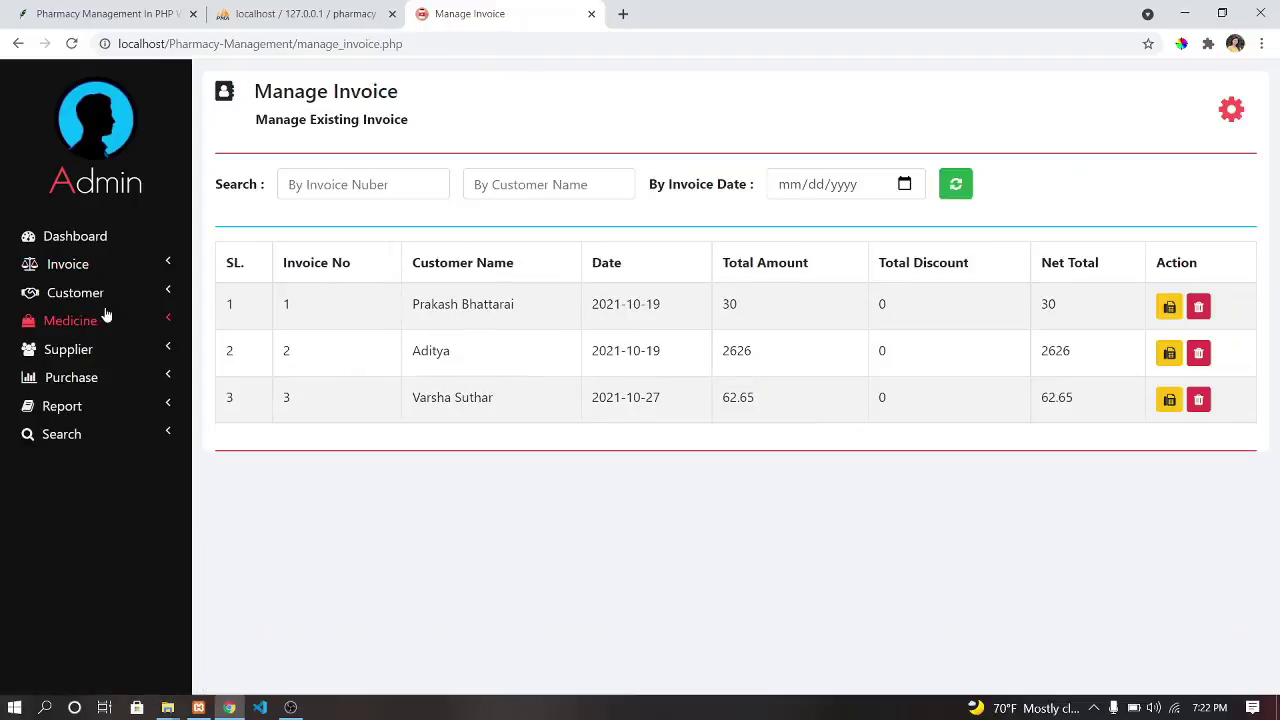
pyautogui.click(50, 380)
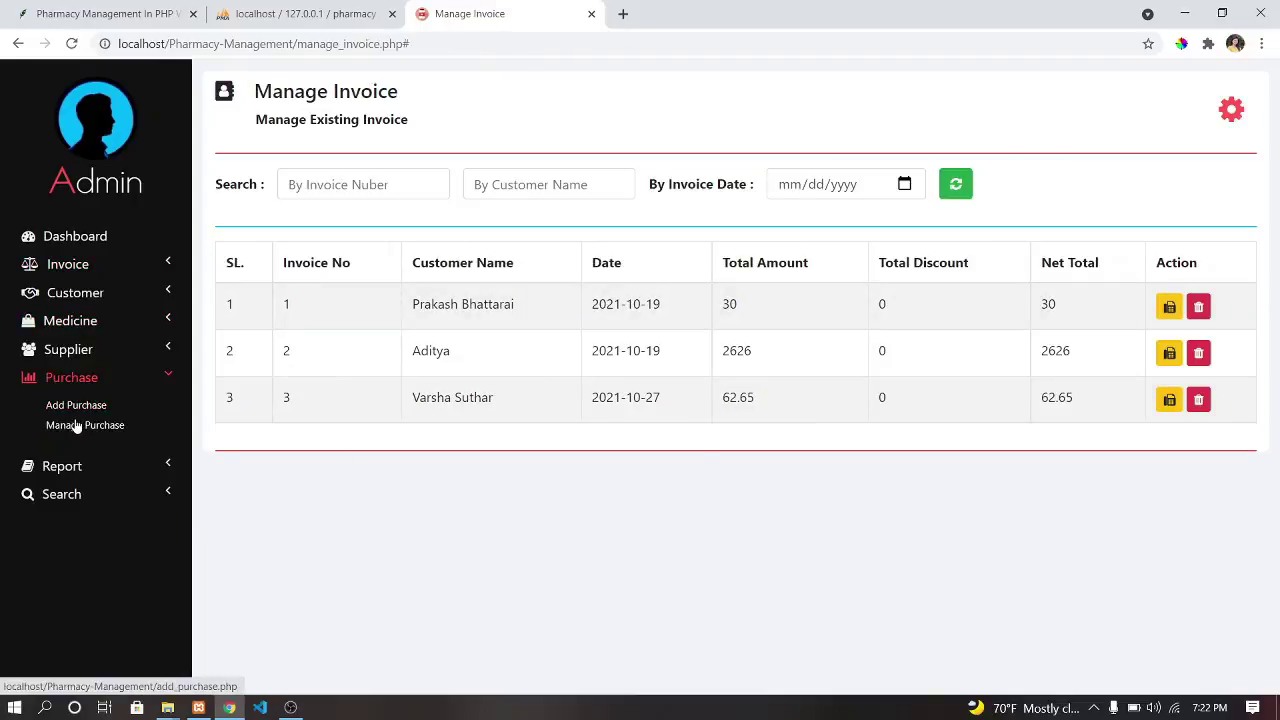
pyautogui.click(80, 425)
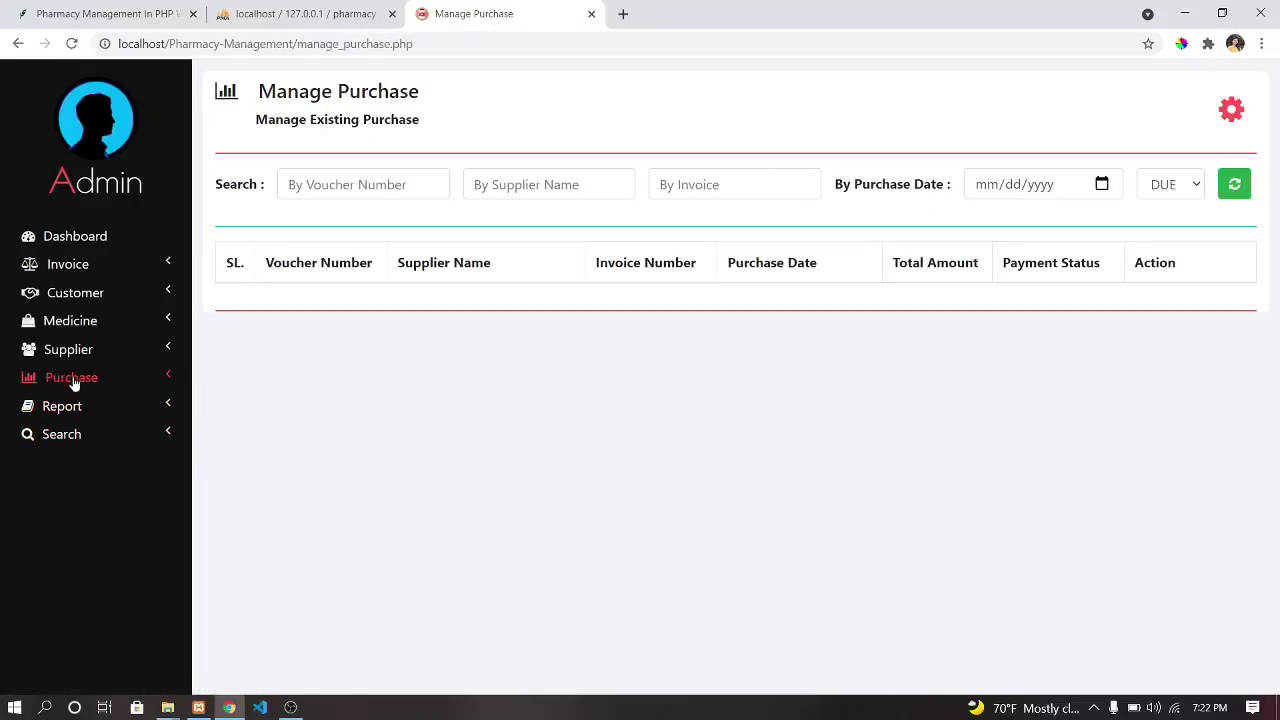
pyautogui.click(75, 378)
pyautogui.click(82, 399)
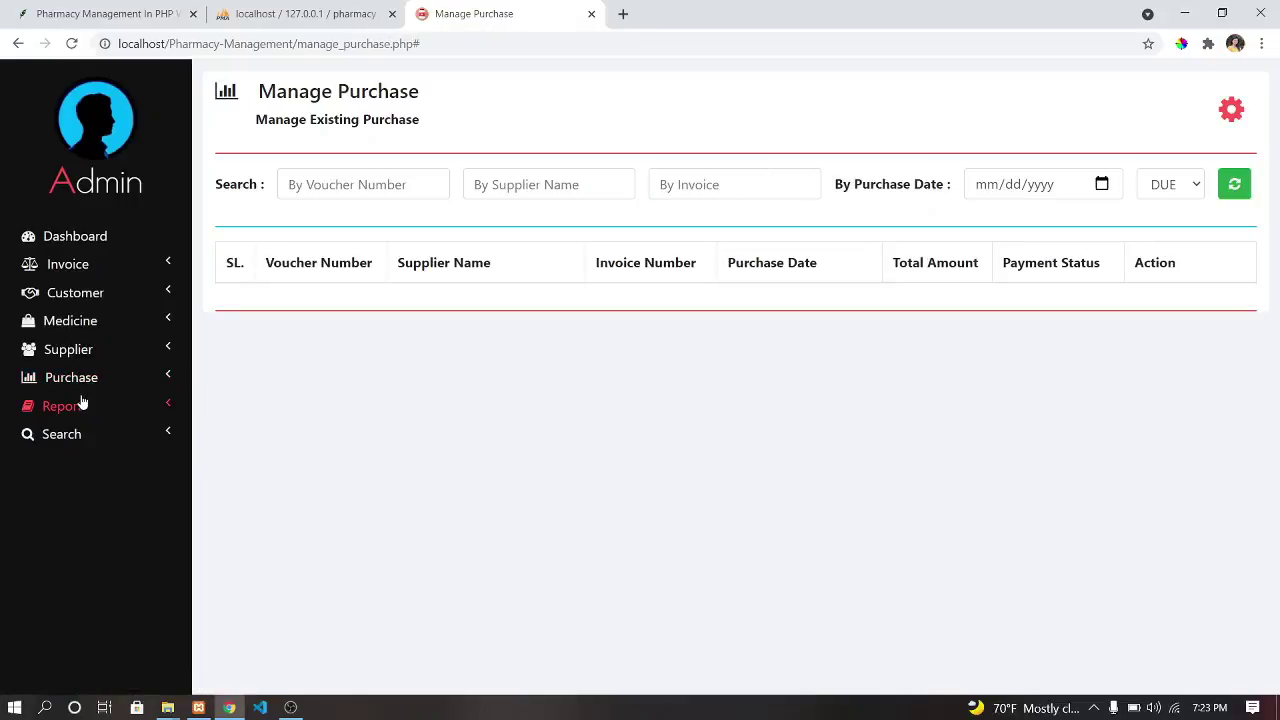
pyautogui.click(88, 380)
pyautogui.click(92, 405)
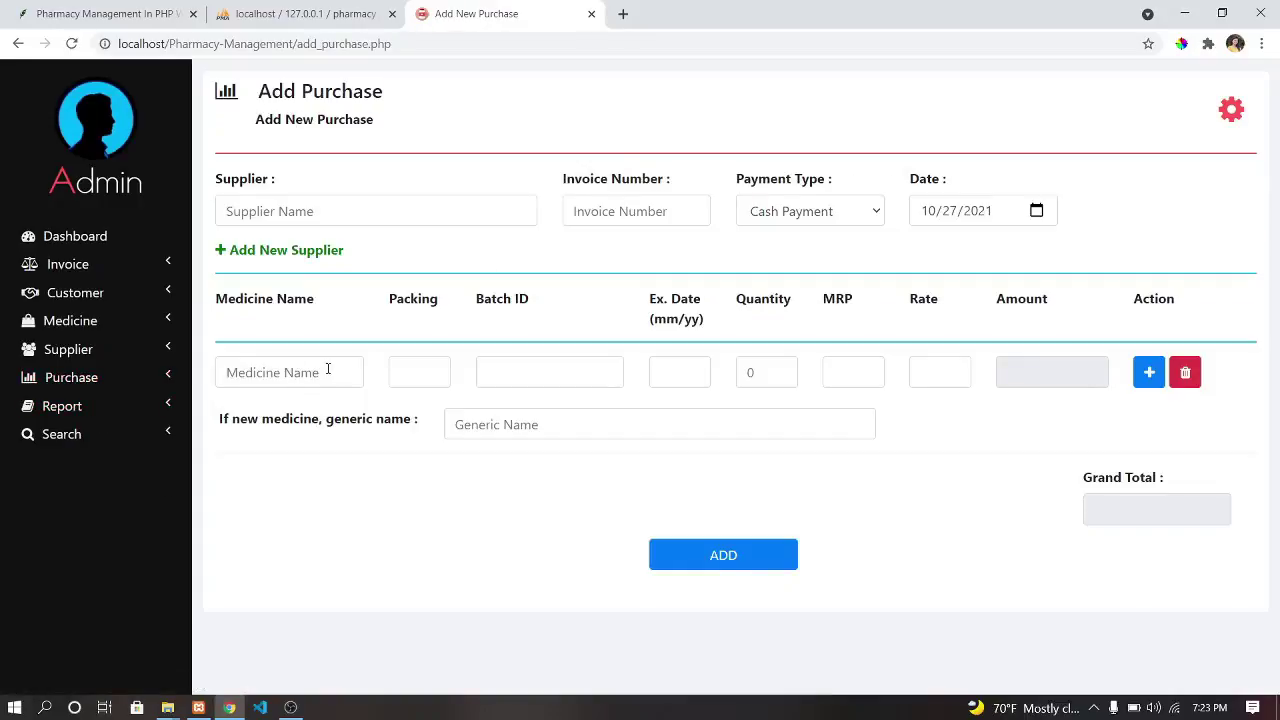
# Enter Paracetamol as the purchased medicine with packing 10.
pyautogui.click(345, 368)
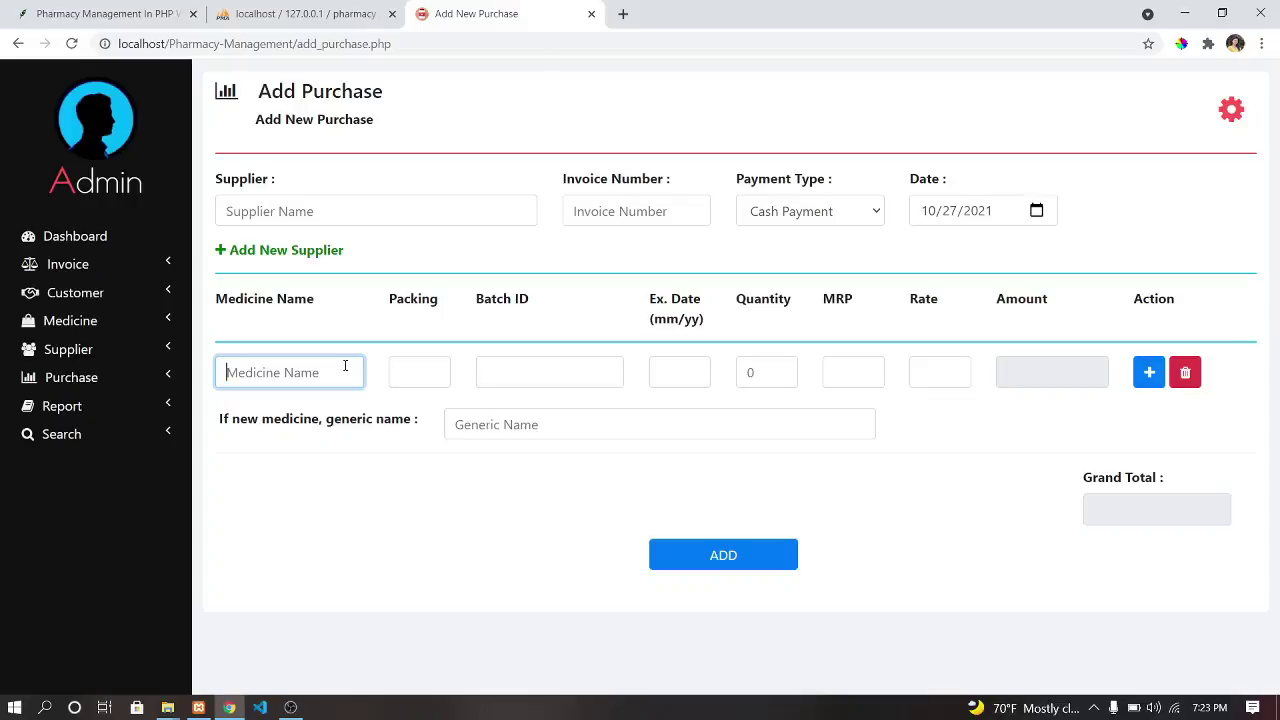
pyautogui.write('Pa')
pyautogui.press('BackSpace')
pyautogui.write('aracetamol')
pyautogui.click(441, 380)
pyautogui.write('10')
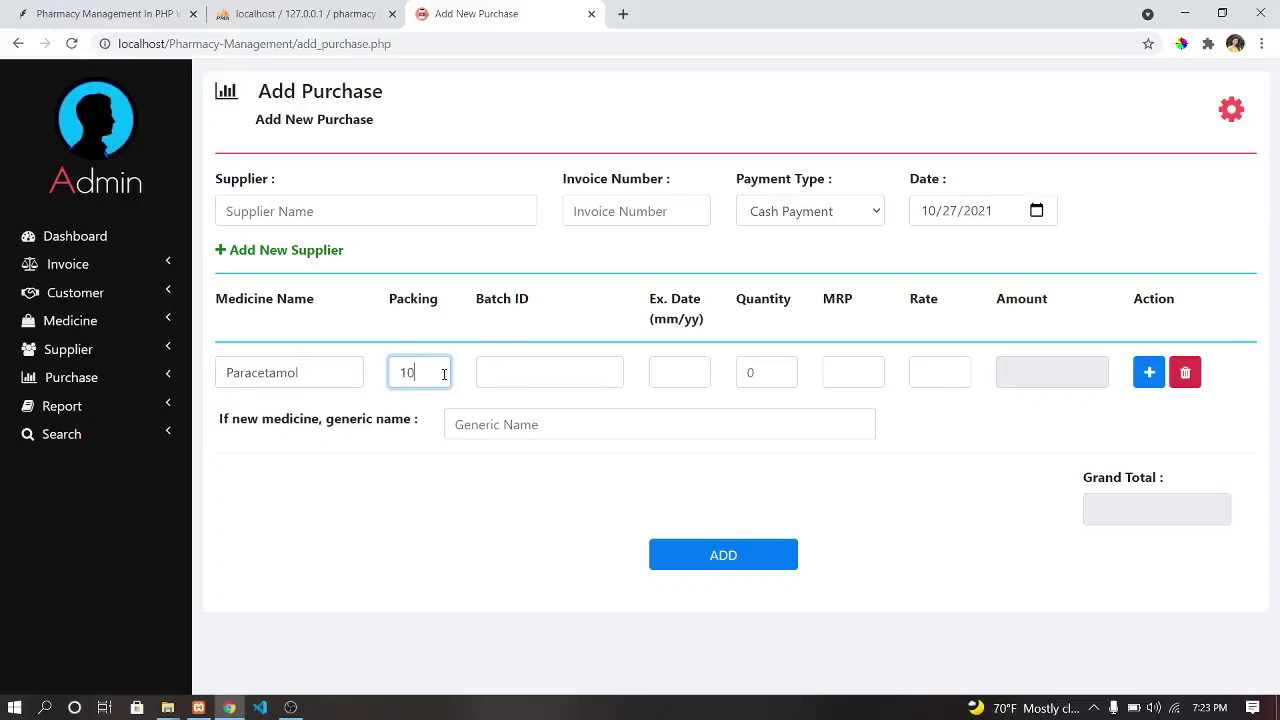
pyautogui.click(508, 364)
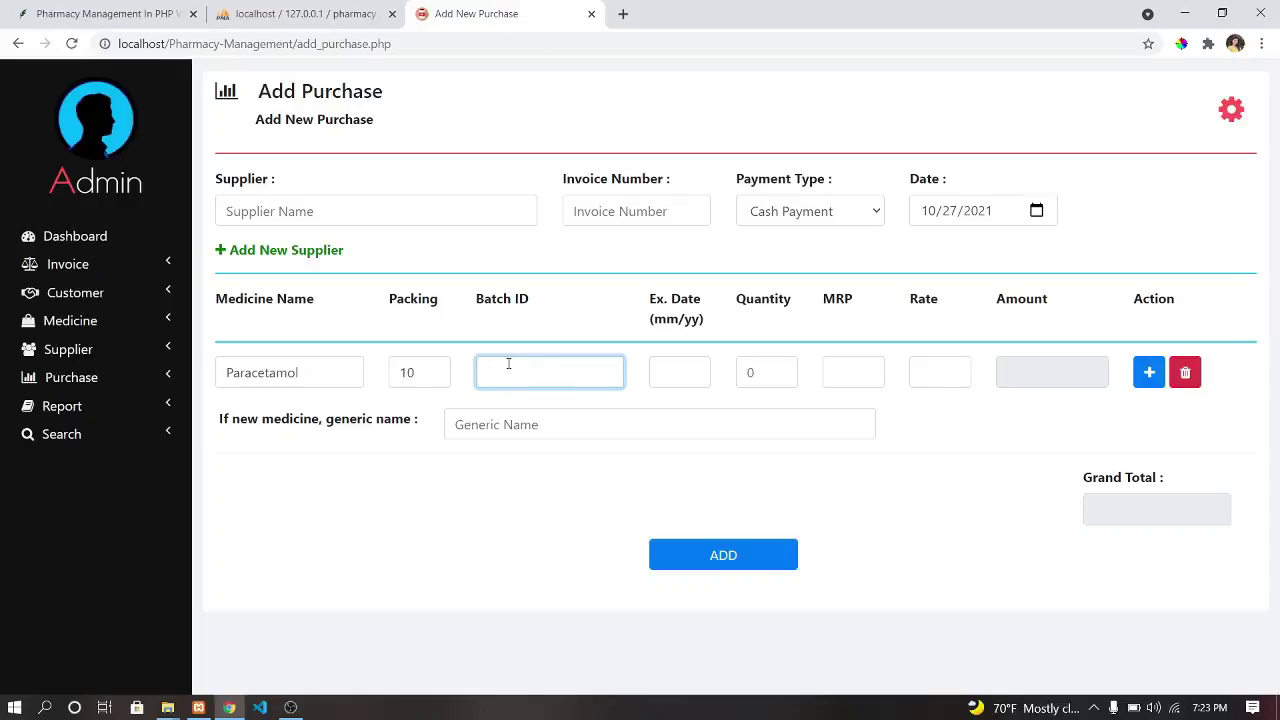
pyautogui.doubleClick(303, 374)
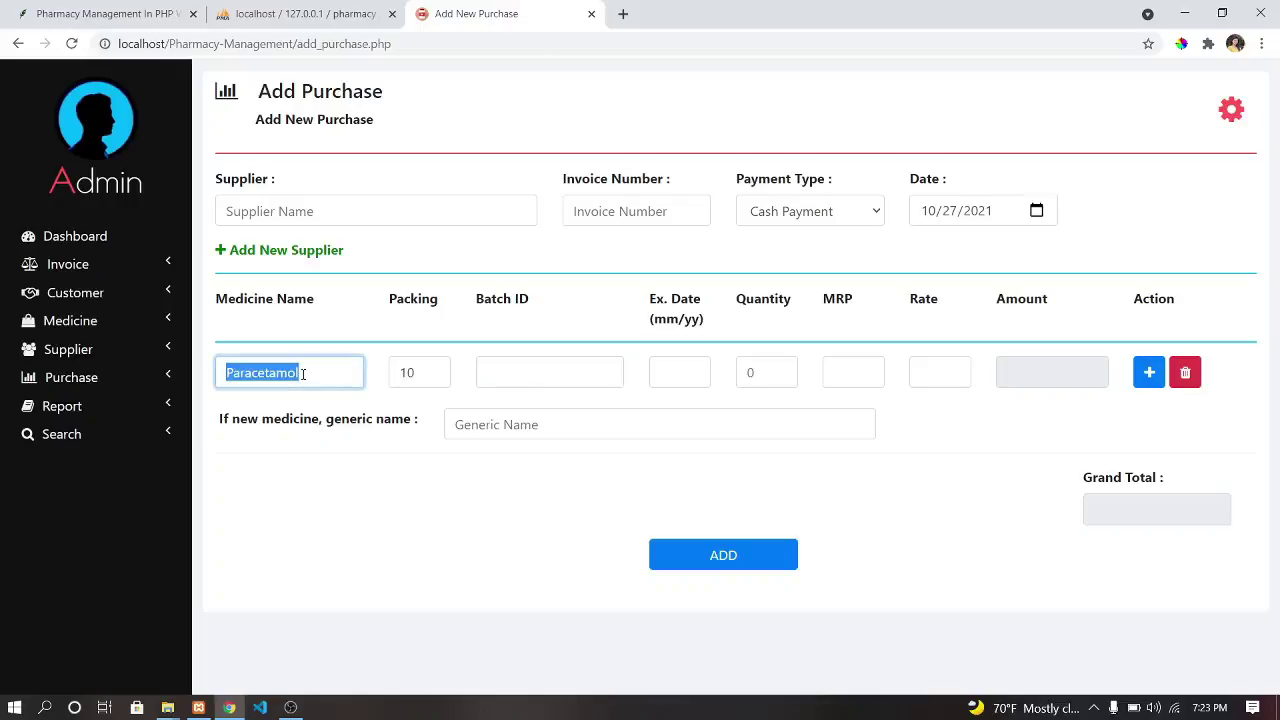
pyautogui.write('Pa')
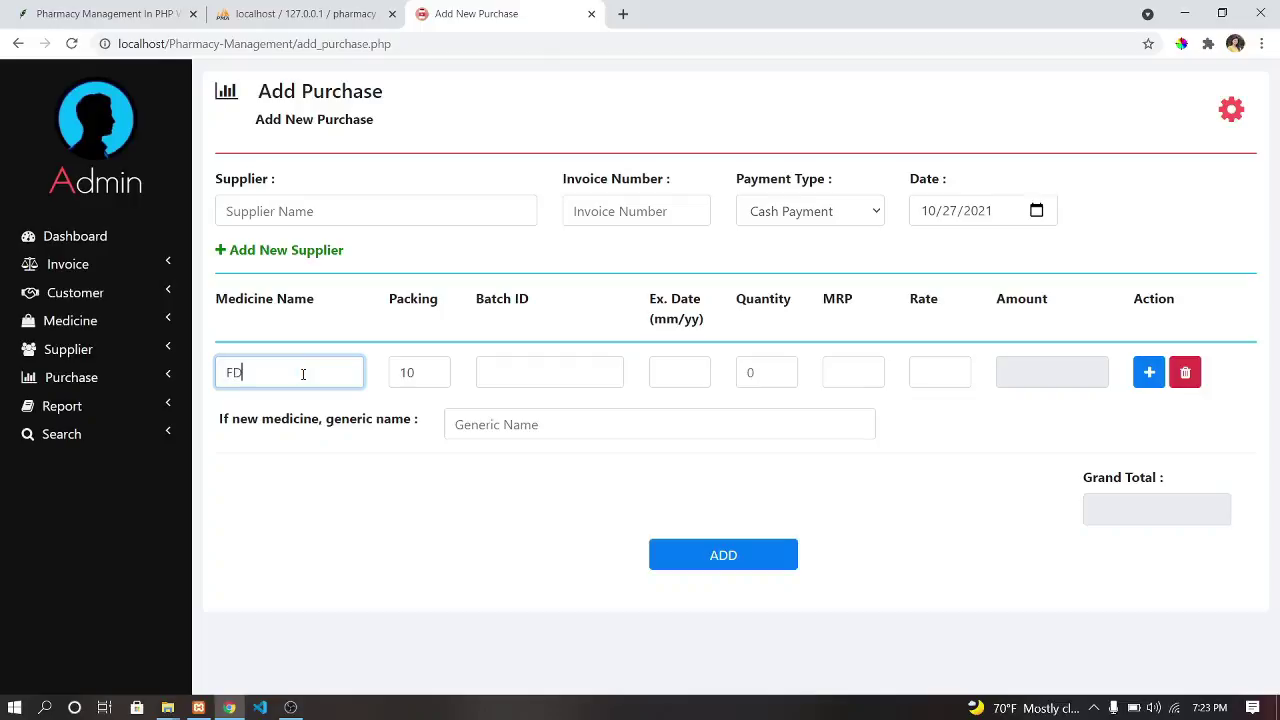
pyautogui.press('BackSpace')
pyautogui.press('BackSpace')
pyautogui.write('P')
pyautogui.press('BackSpace')
pyautogui.write('PA')
pyautogui.press('BackSpace')
pyautogui.write('aracetamol')
# Enter batch ID PA23 and expiry date 02/25 for the Paracetamol line.
pyautogui.click(489, 374)
pyautogui.write('P')
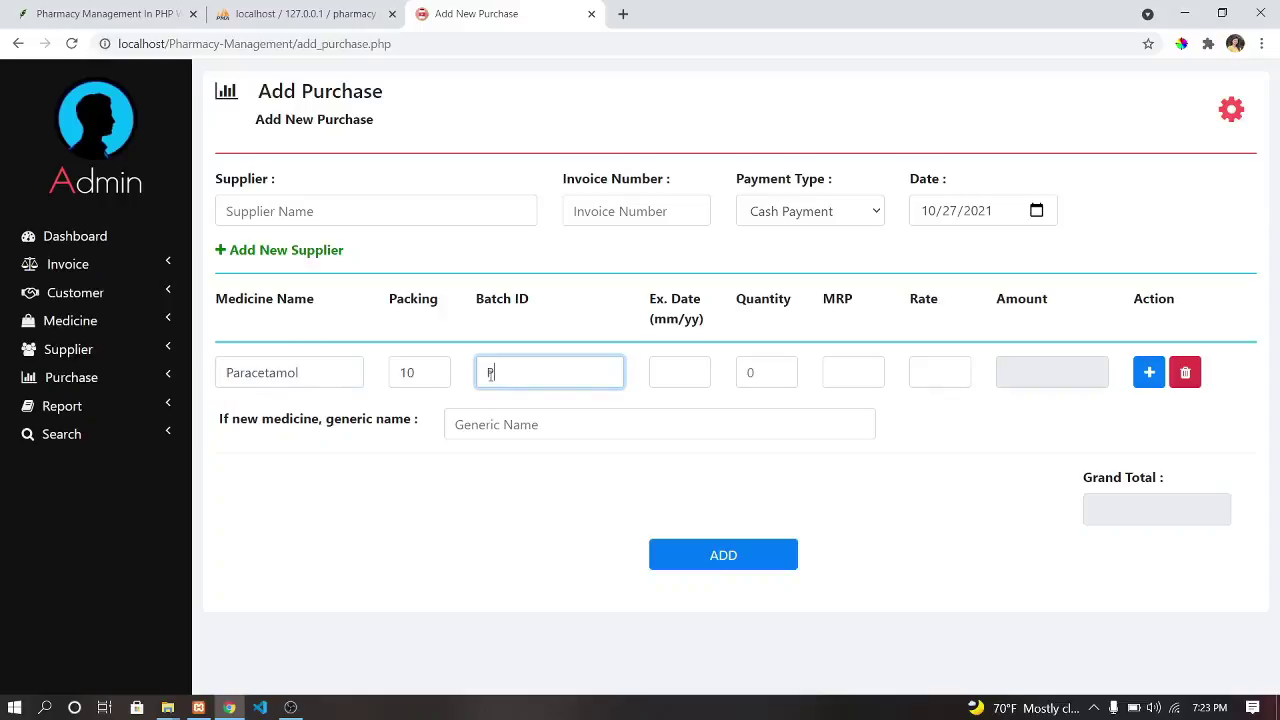
pyautogui.write('sdj')
pyautogui.press('BackSpace')
pyautogui.press('BackSpace')
pyautogui.press('BackSpace')
pyautogui.write('A23')
pyautogui.click(686, 372)
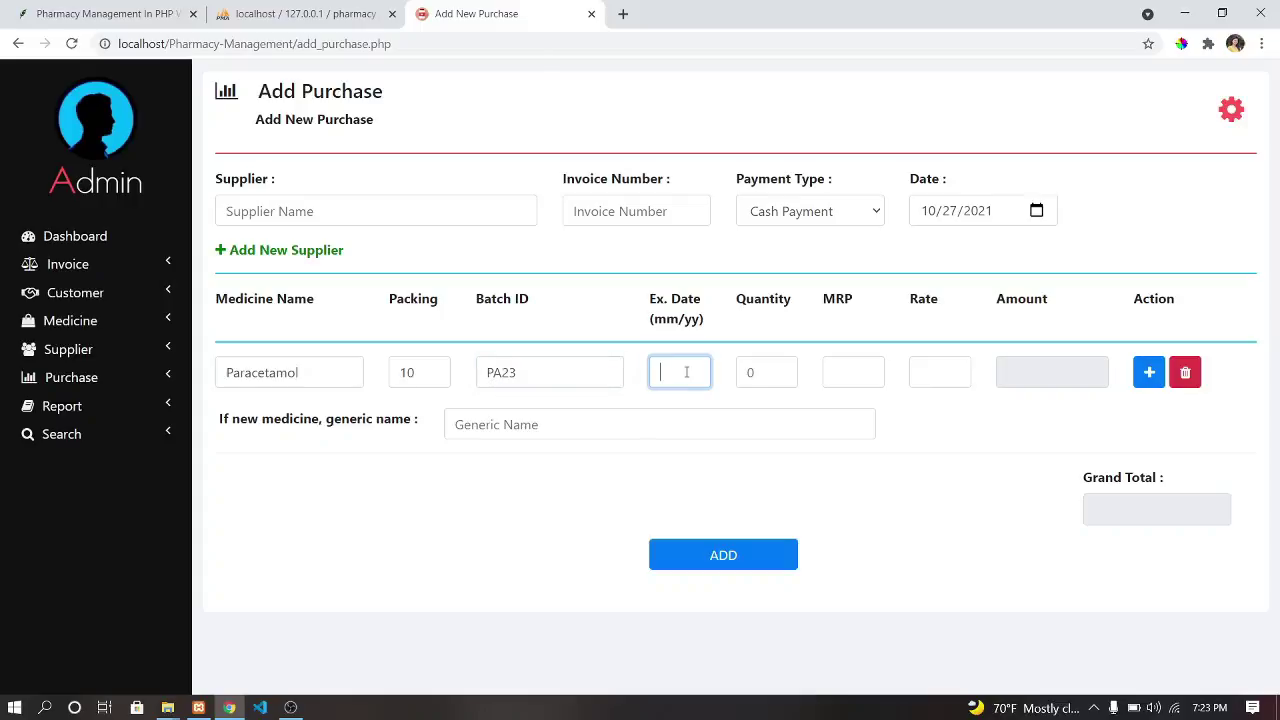
pyautogui.click(686, 330)
pyautogui.click(685, 374)
pyautogui.write('02/25')
pyautogui.click(759, 379)
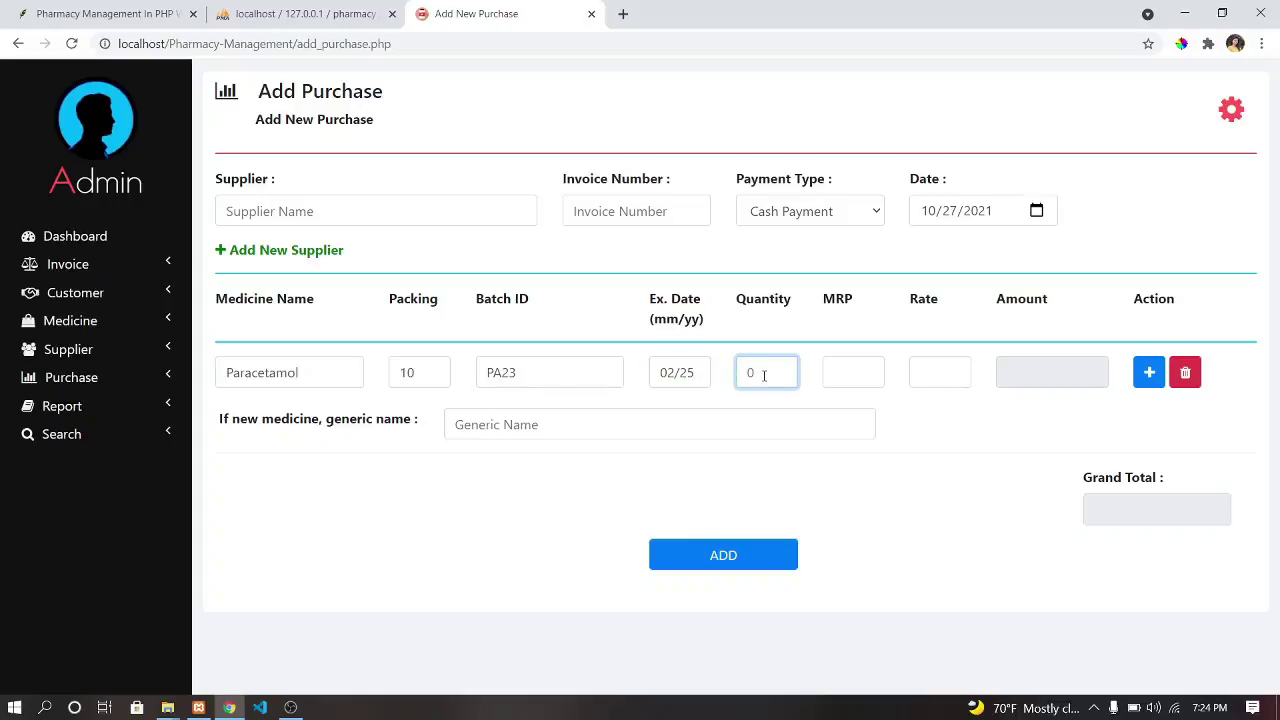
# Enter quantity 20, MRP 50 and rate 10 for Paracetamol, giving an amount of 200.
pyautogui.write('20')
pyautogui.click(852, 369)
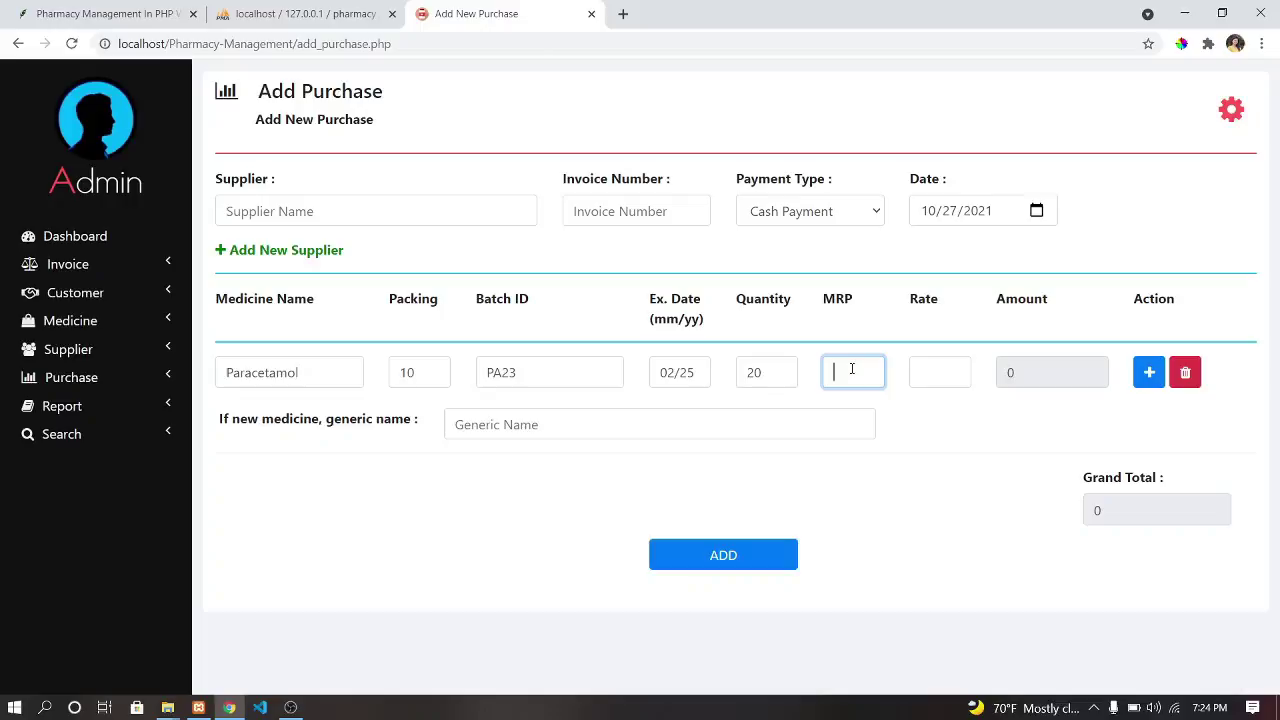
pyautogui.write('50')
pyautogui.click(952, 371)
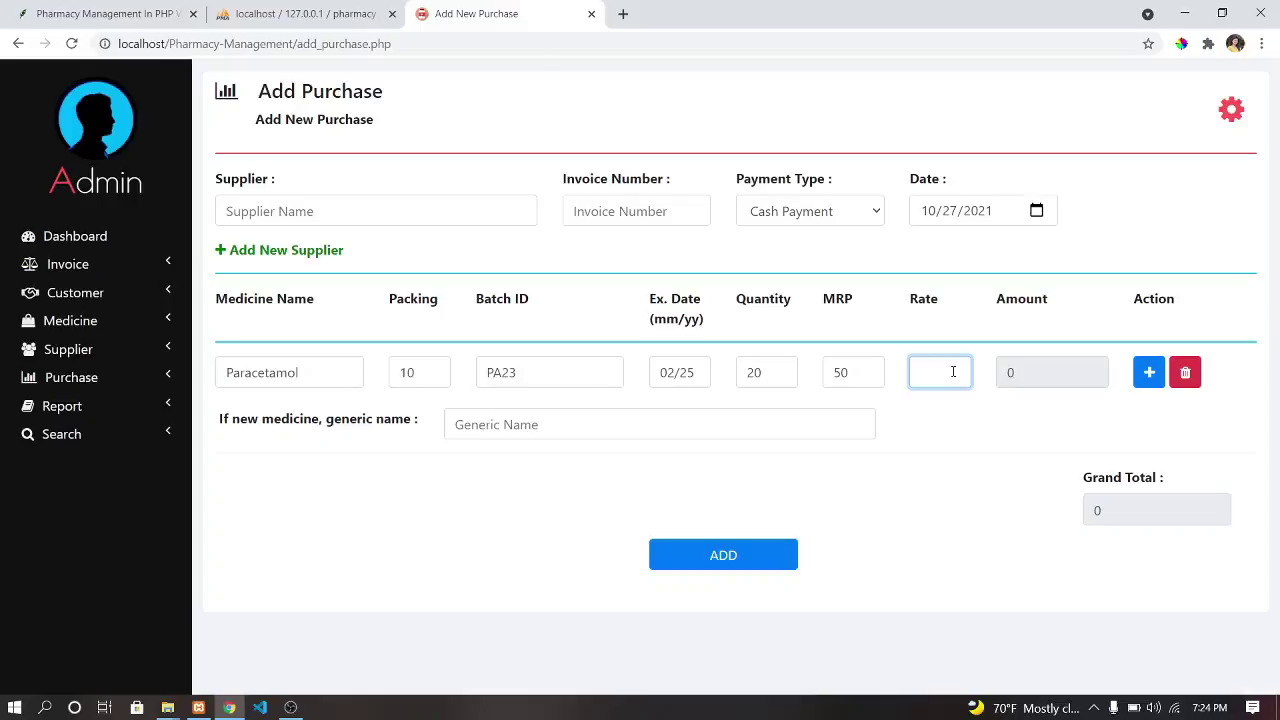
pyautogui.write('10')
pyautogui.click(850, 375)
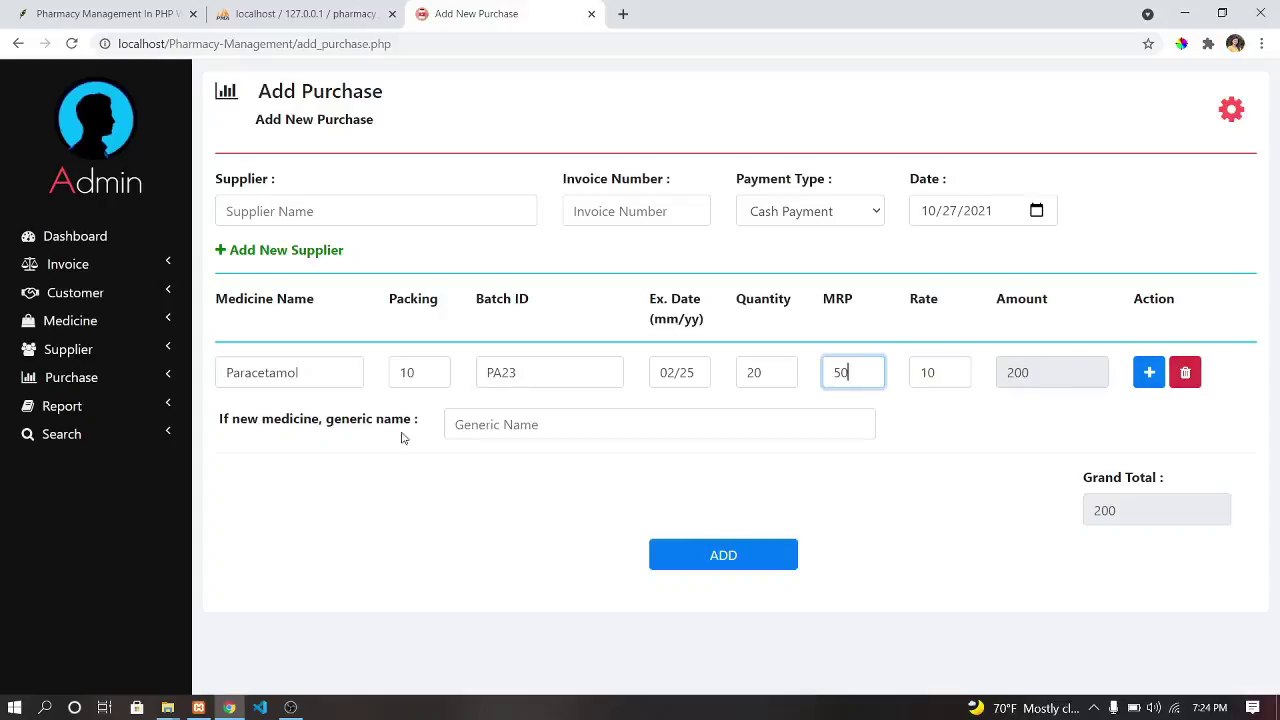
pyautogui.click(504, 425)
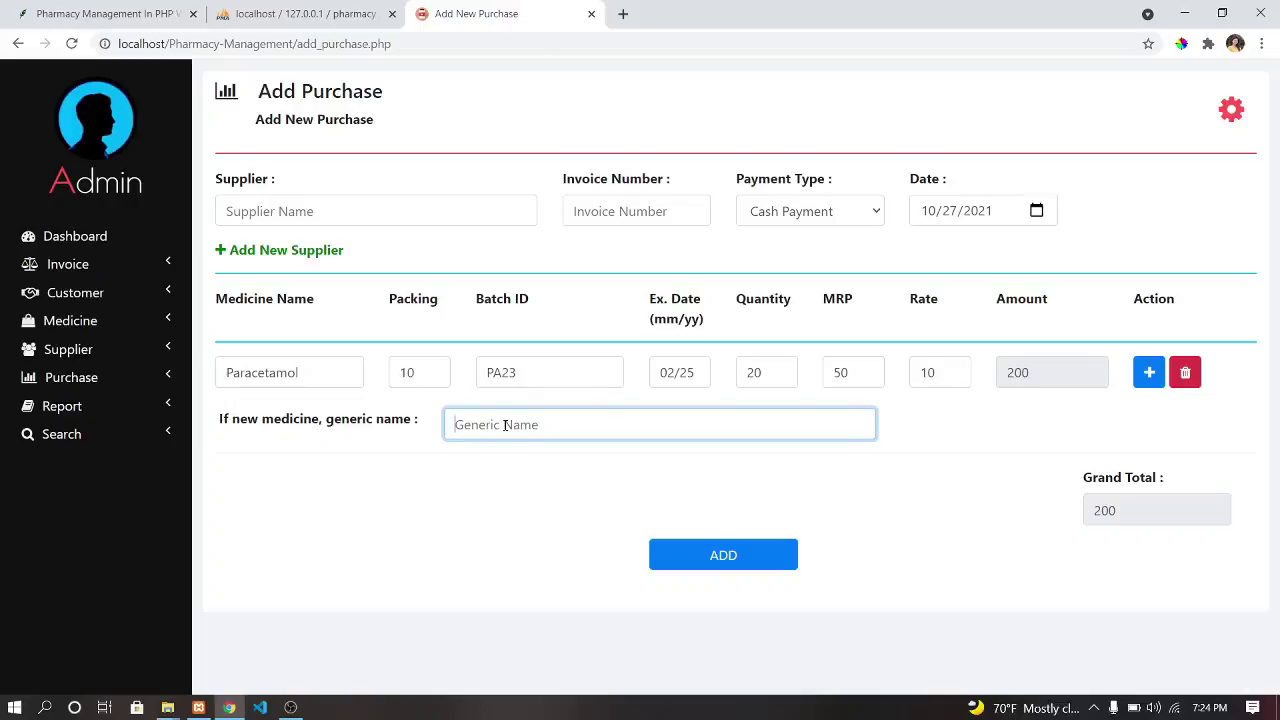
# Choose Kiran Pharma as the supplier from the 'Ki' suggestions.
pyautogui.click(330, 207)
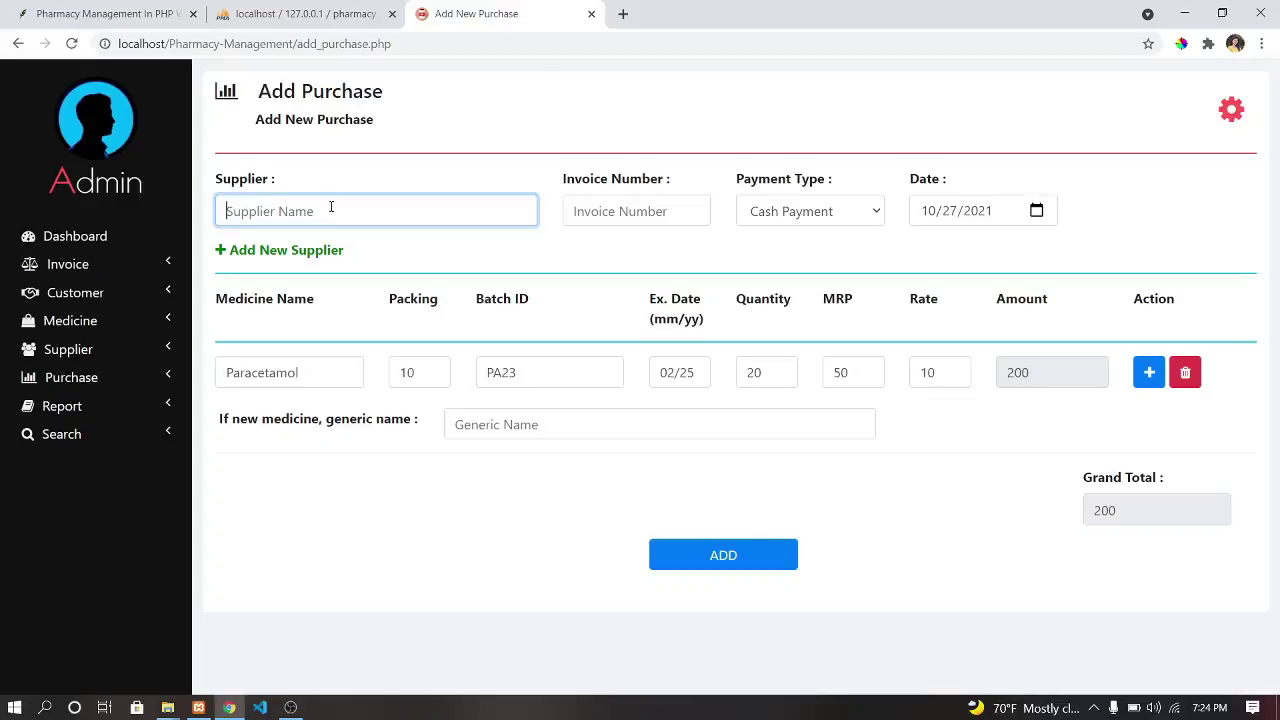
pyautogui.write('Ki')
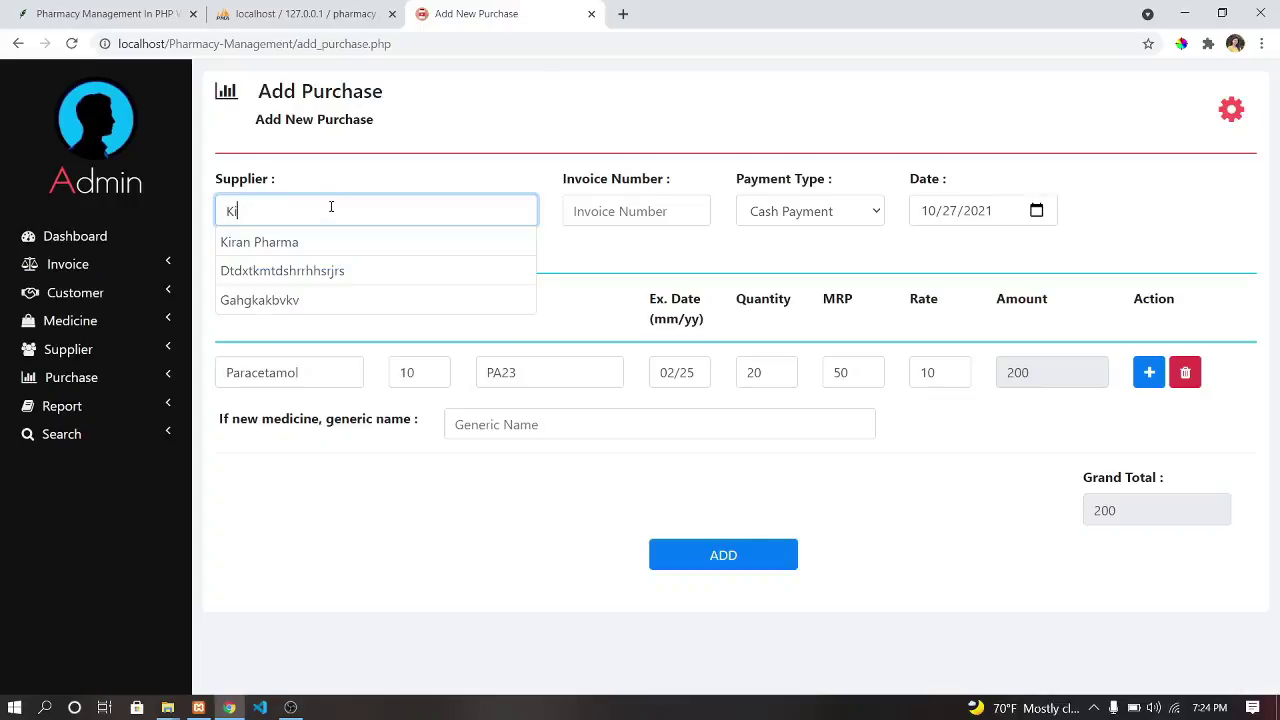
pyautogui.click(329, 240)
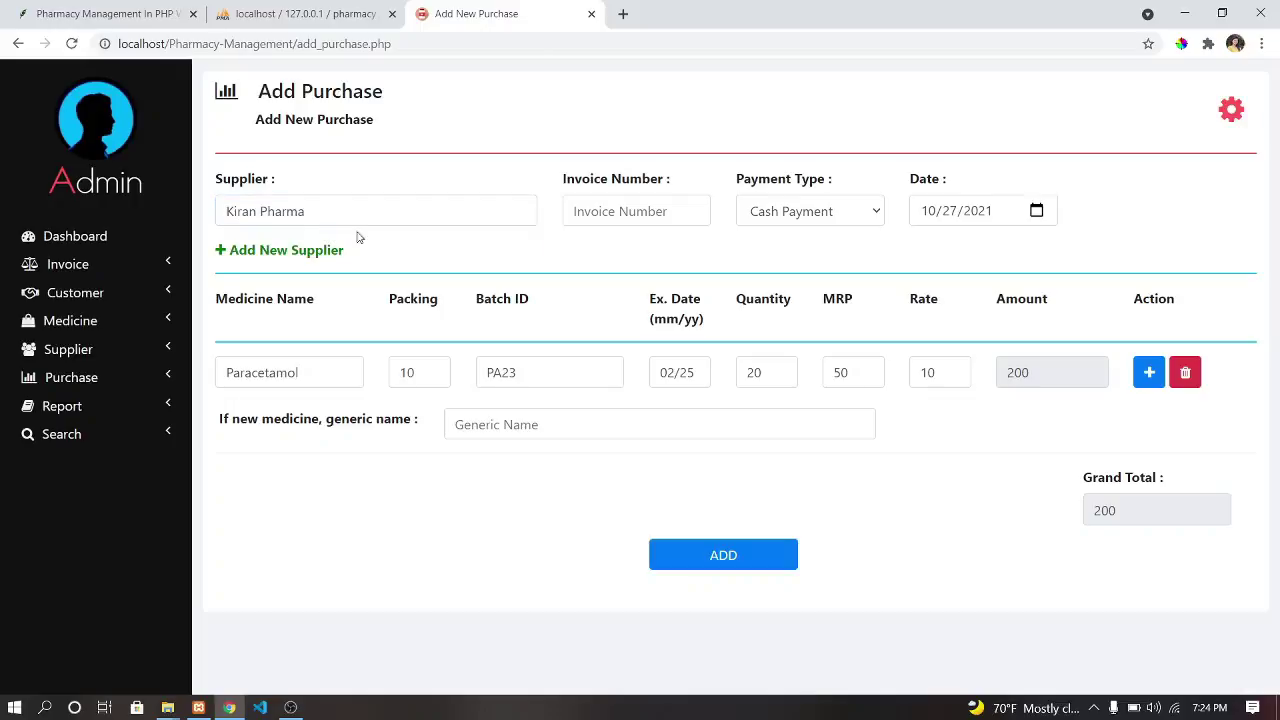
# Keep Cash Payment, attempt to add the purchase, then enter invoice number 231.
pyautogui.click(653, 212)
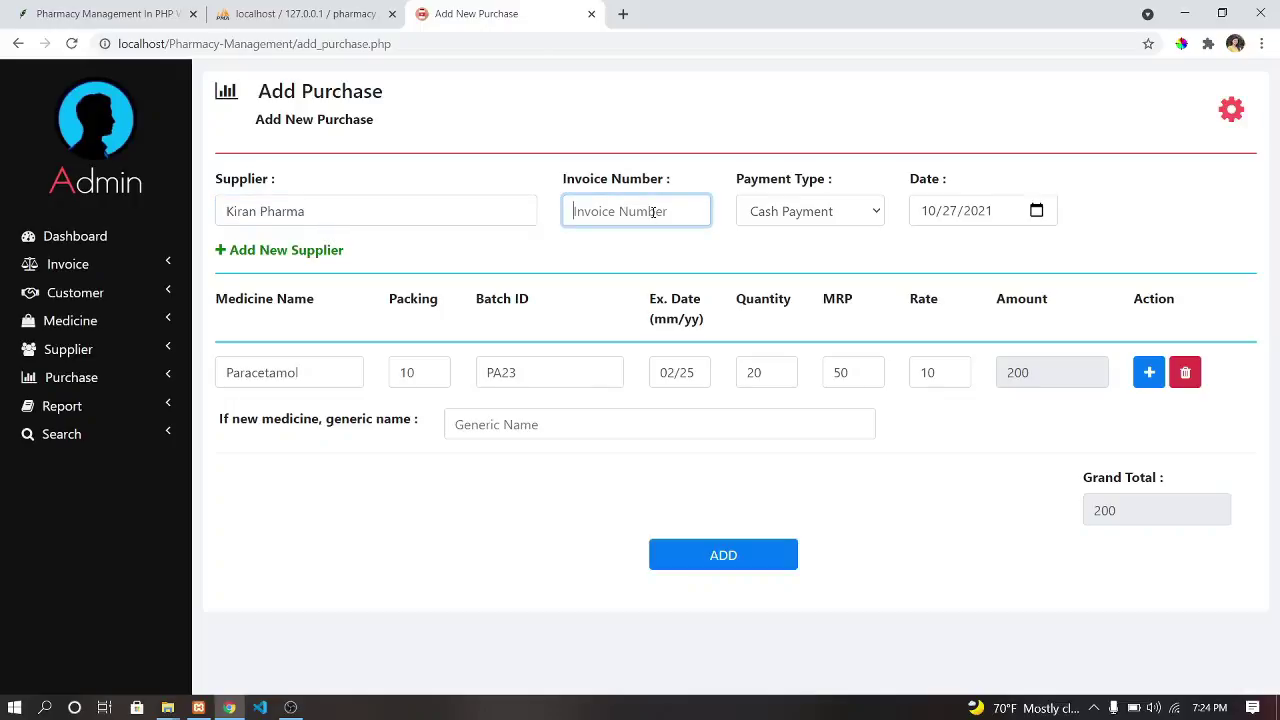
pyautogui.click(826, 214)
pyautogui.click(826, 214)
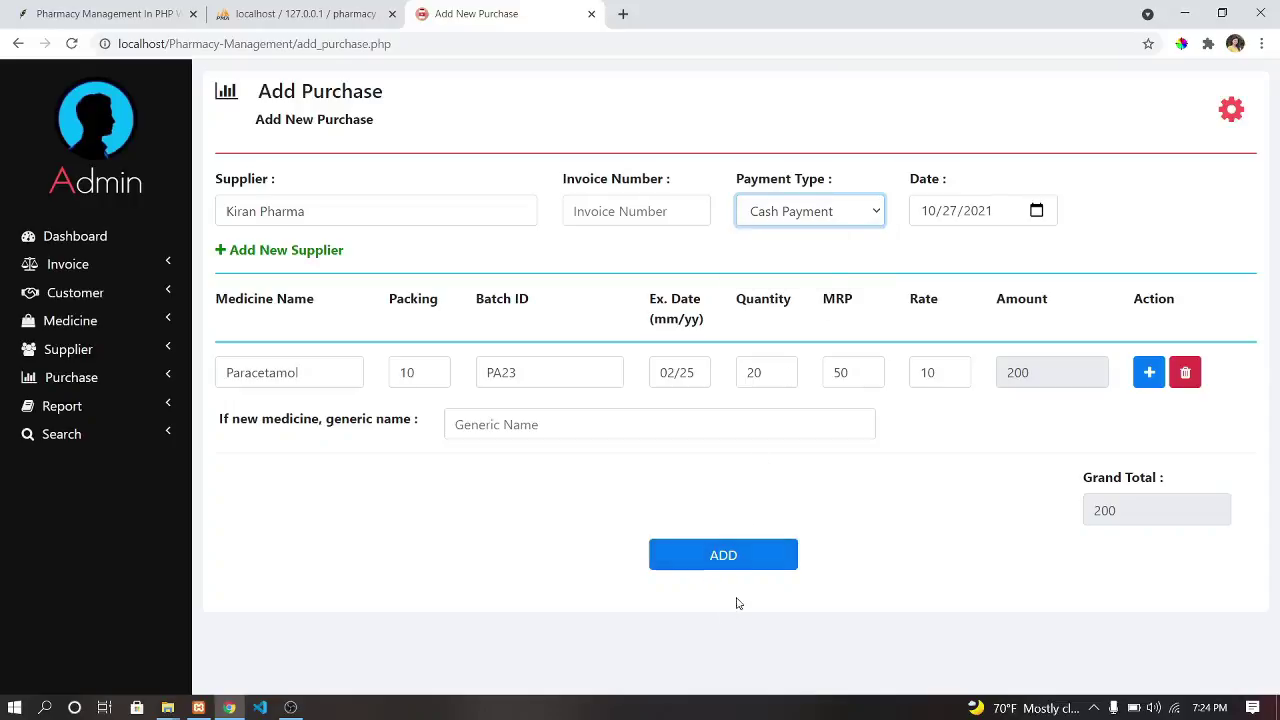
pyautogui.click(757, 564)
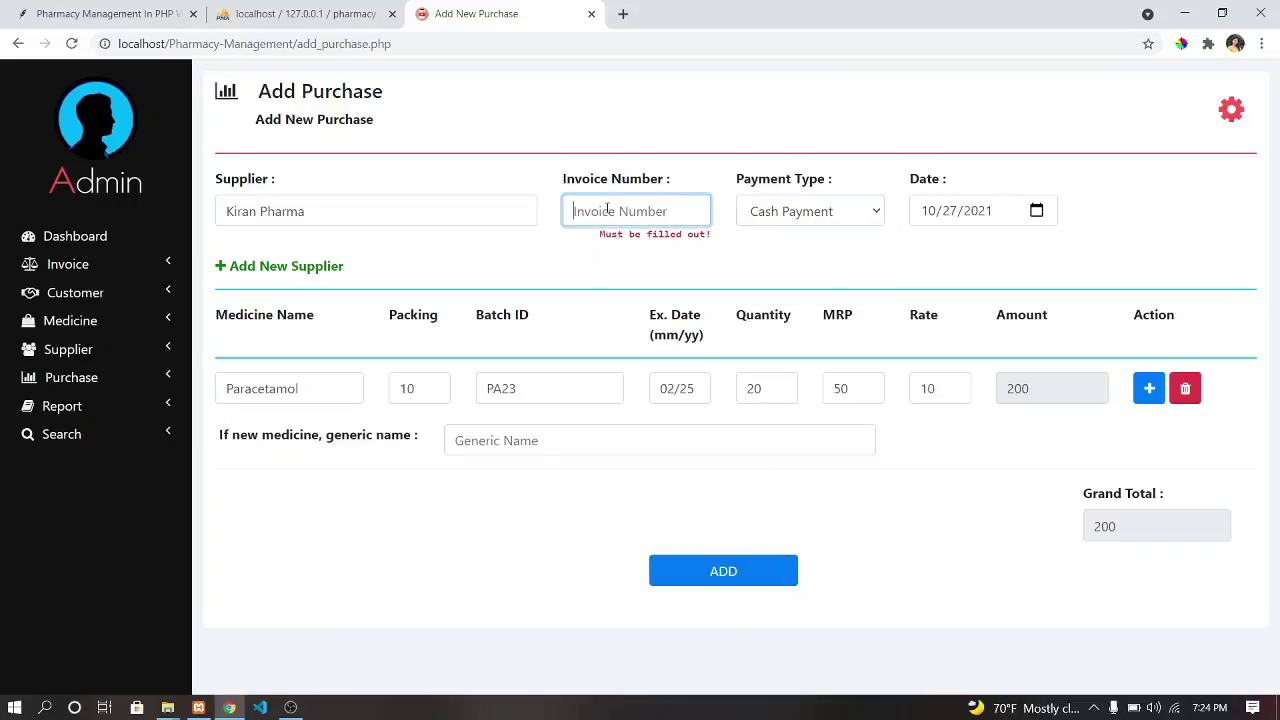
pyautogui.write('231')
# Add generic name PC, save the invoice 231 purchase, and confirm Paracetamol as a new medicine.
pyautogui.click(715, 572)
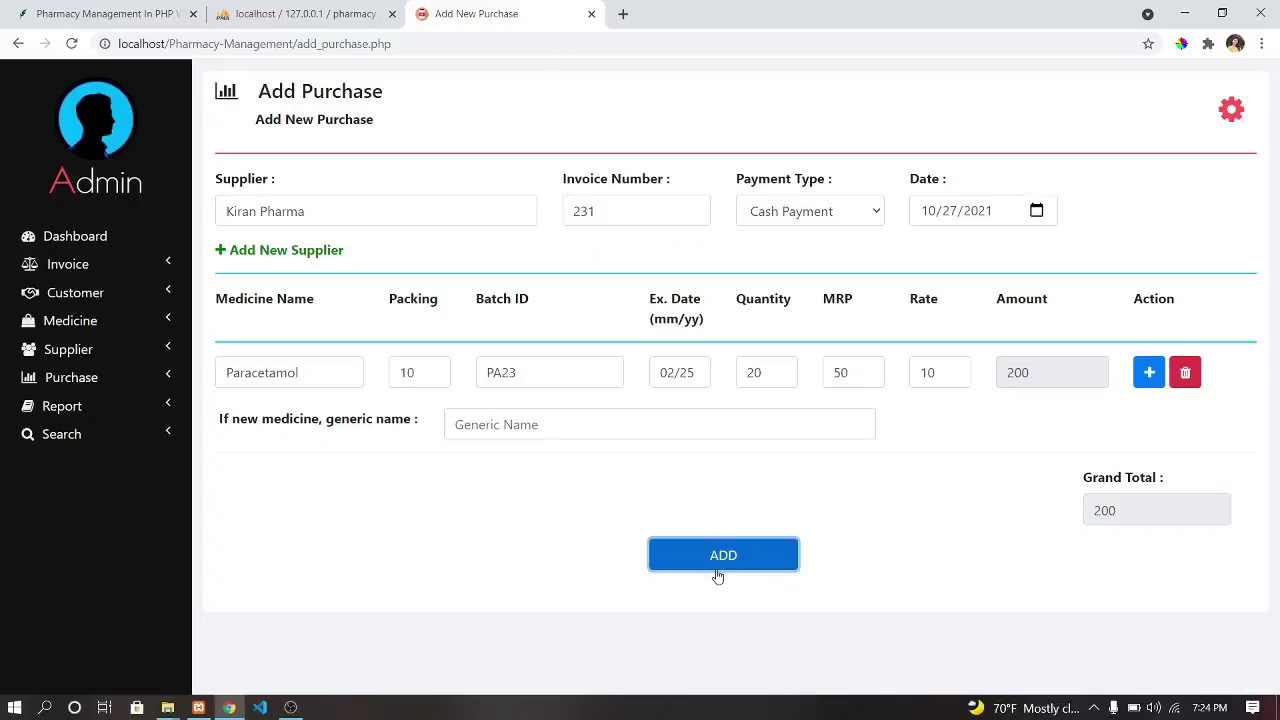
pyautogui.click(721, 560)
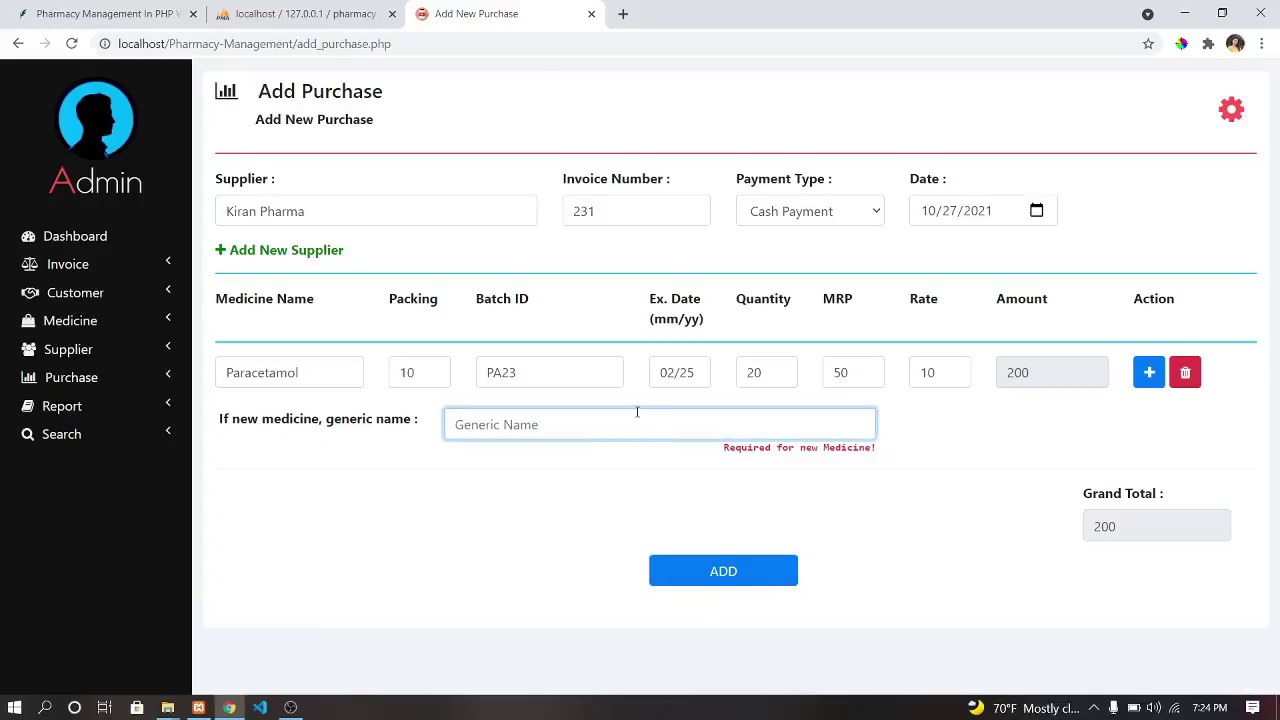
pyautogui.write('PC')
pyautogui.click(730, 572)
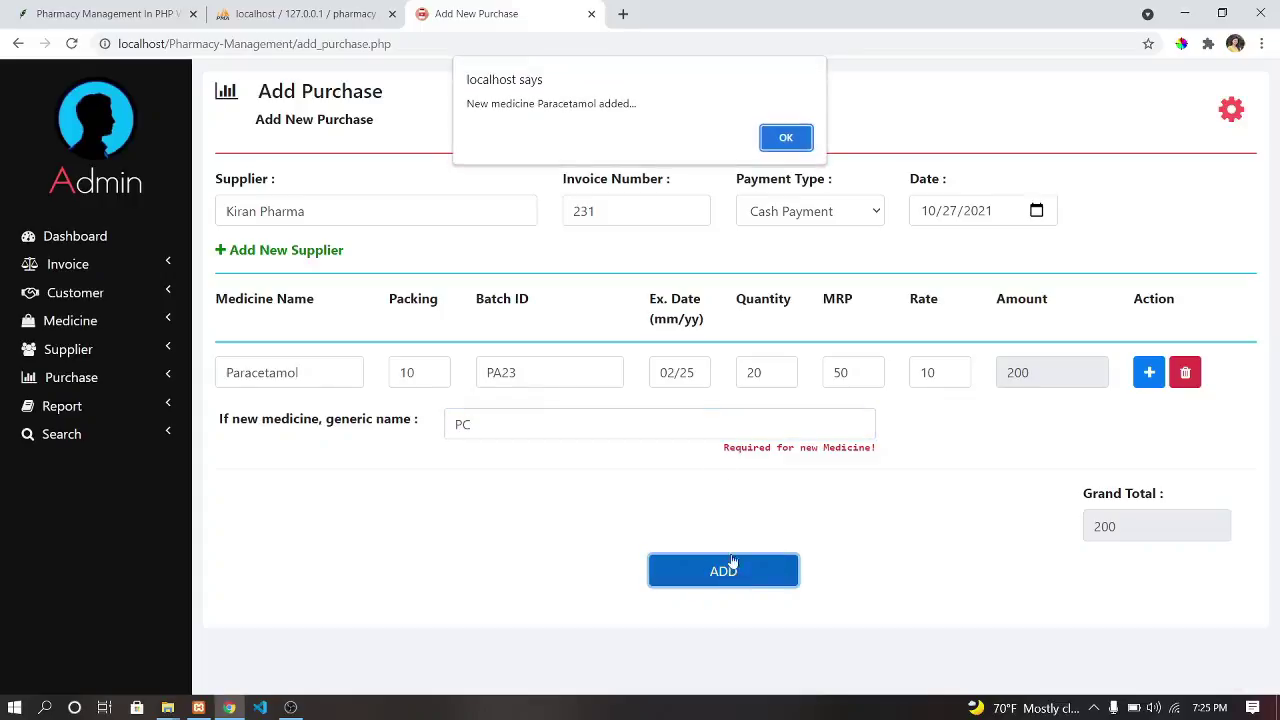
pyautogui.click(795, 138)
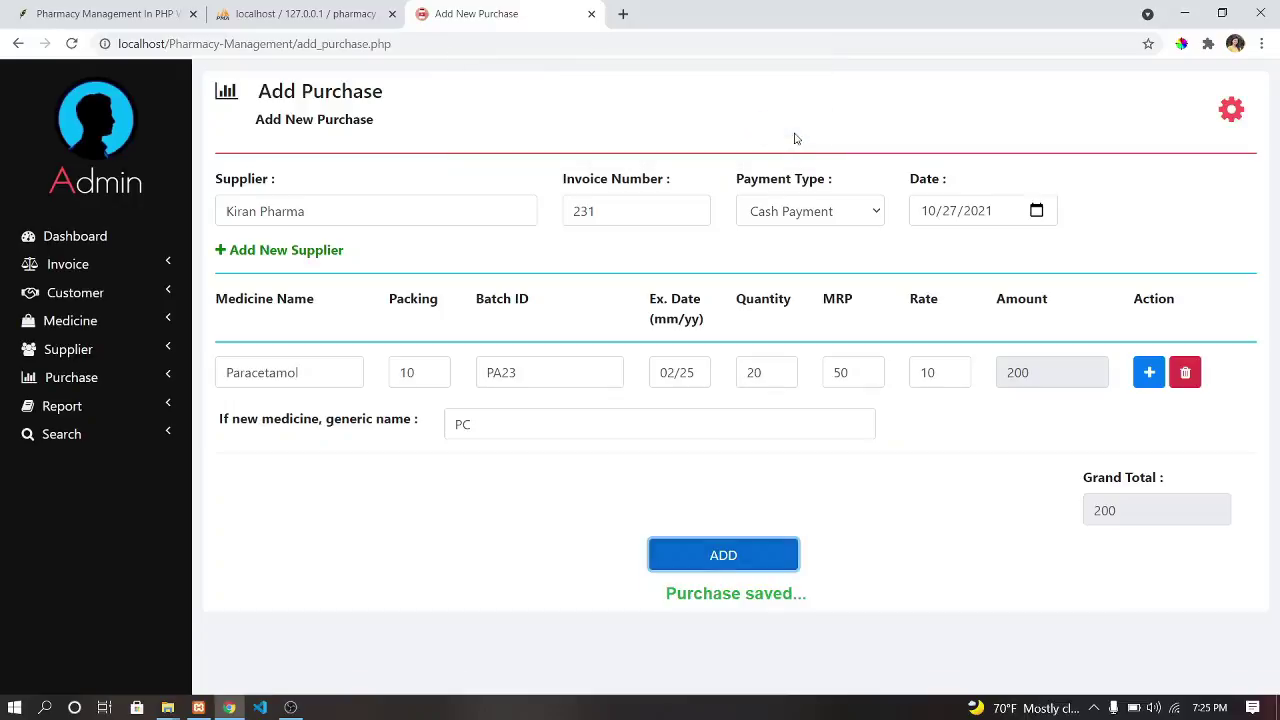
pyautogui.click(71, 377)
# Review Manage Purchase, Medicine Stock, Manage Medicine and Add Medicine, then return to the Dashboard.
pyautogui.click(73, 428)
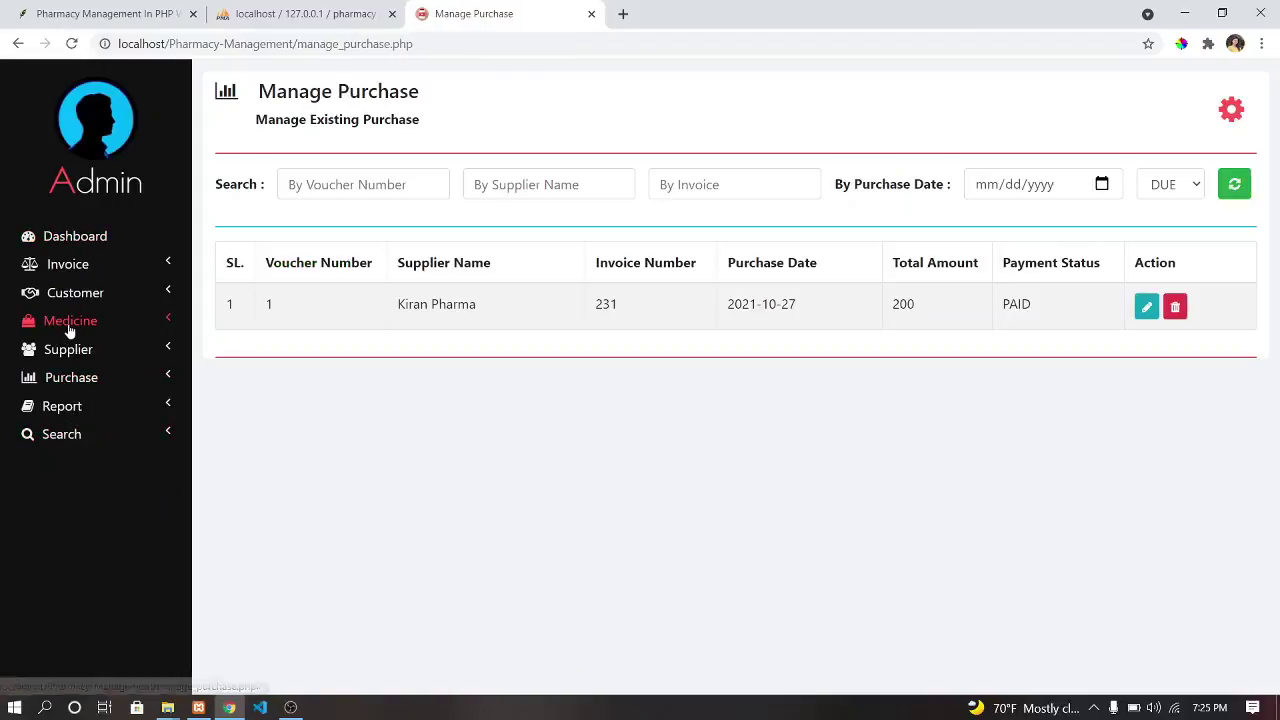
pyautogui.click(68, 330)
pyautogui.click(86, 390)
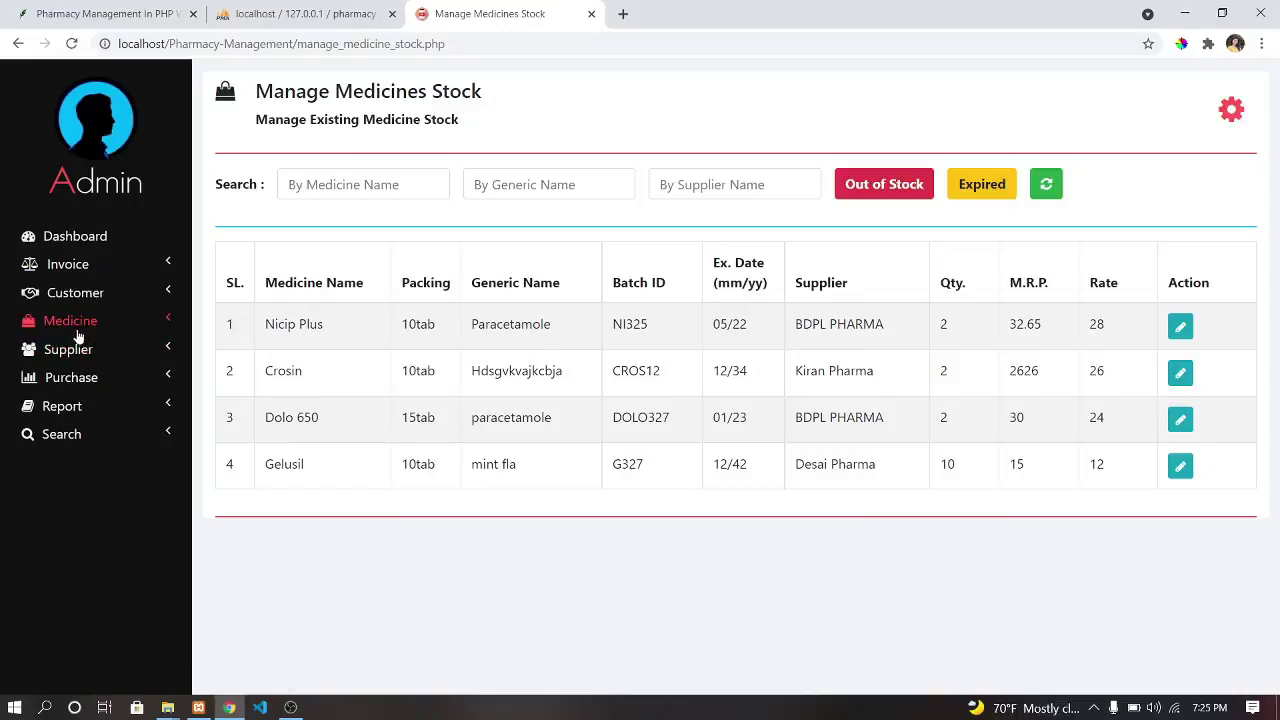
pyautogui.click(78, 326)
pyautogui.click(90, 368)
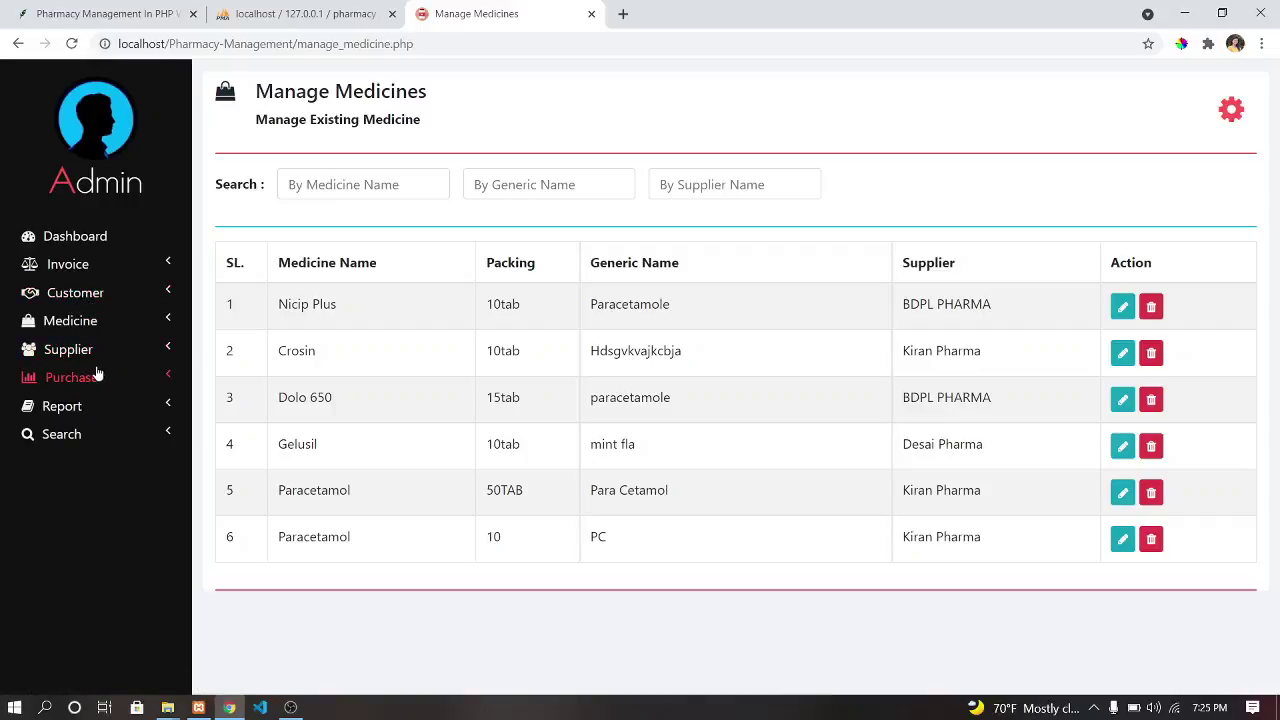
pyautogui.click(86, 321)
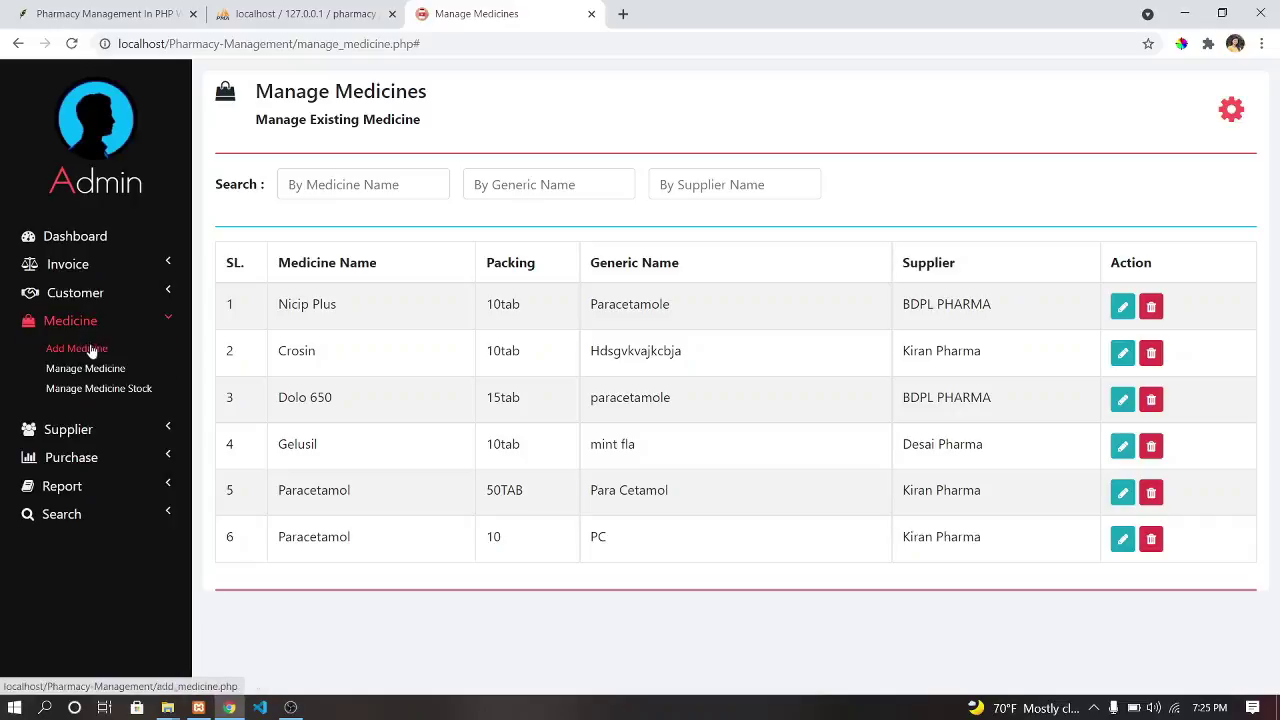
pyautogui.click(89, 346)
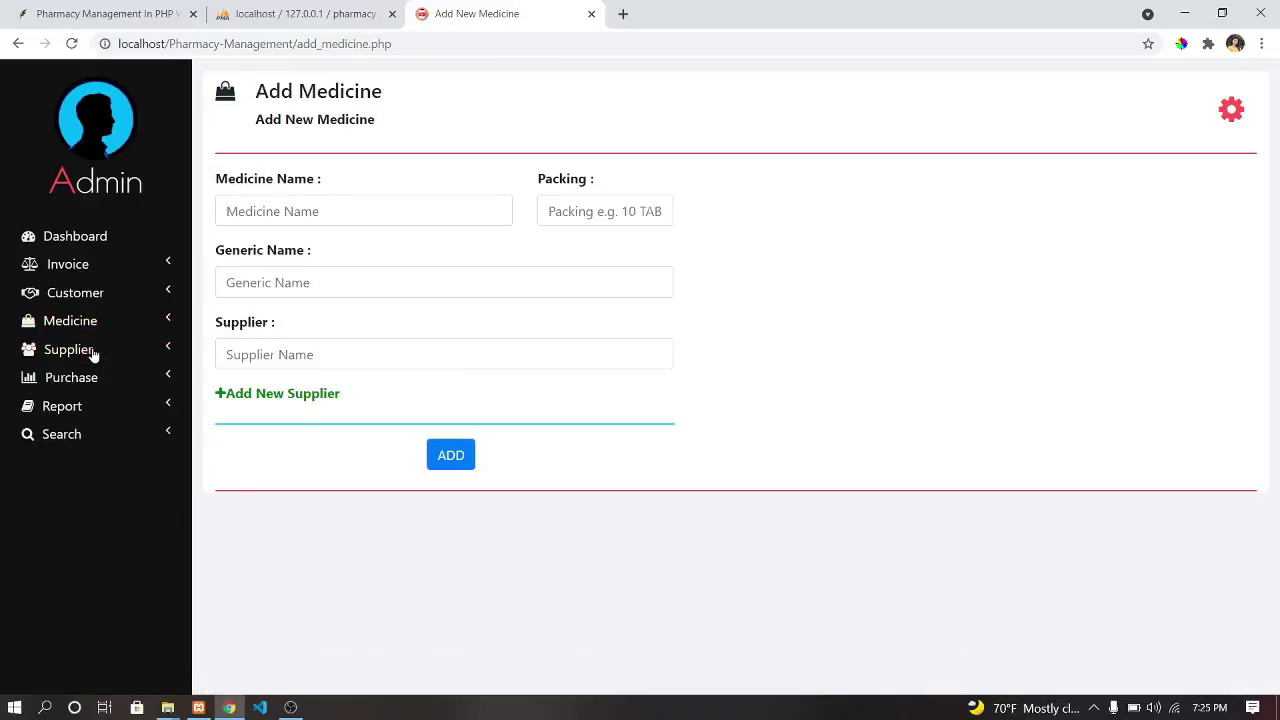
pyautogui.click(78, 268)
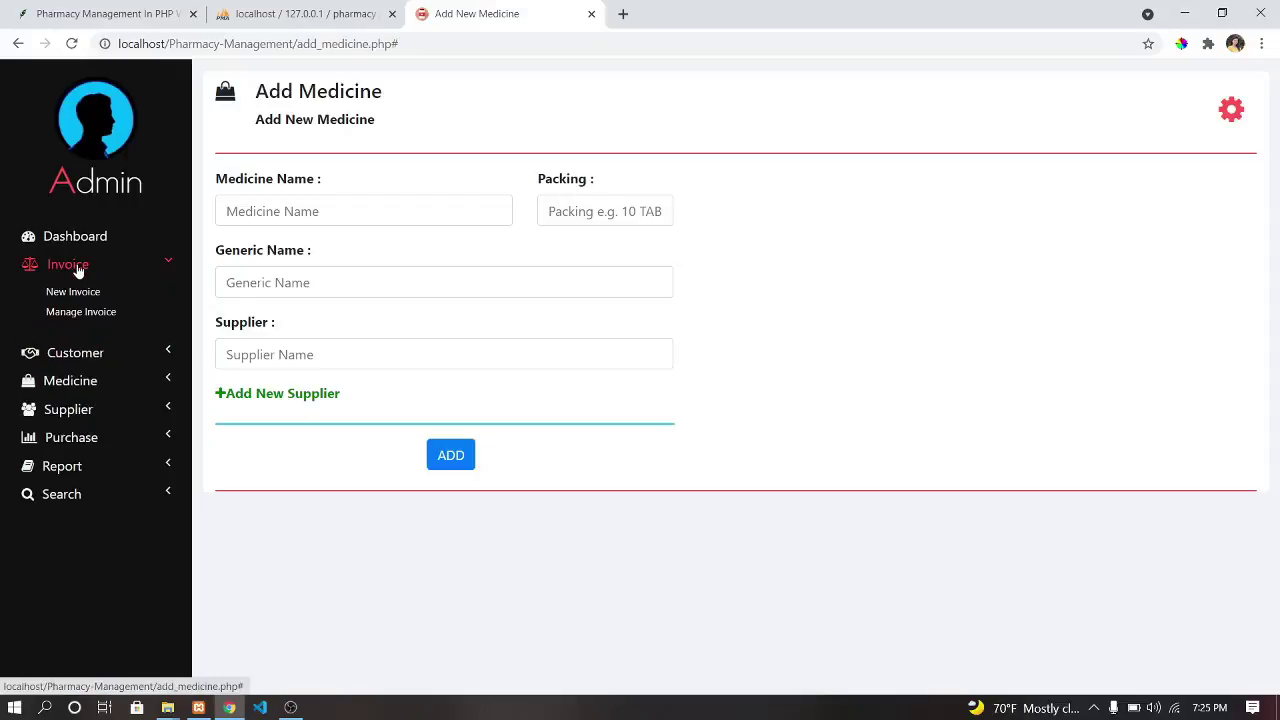
pyautogui.click(86, 240)
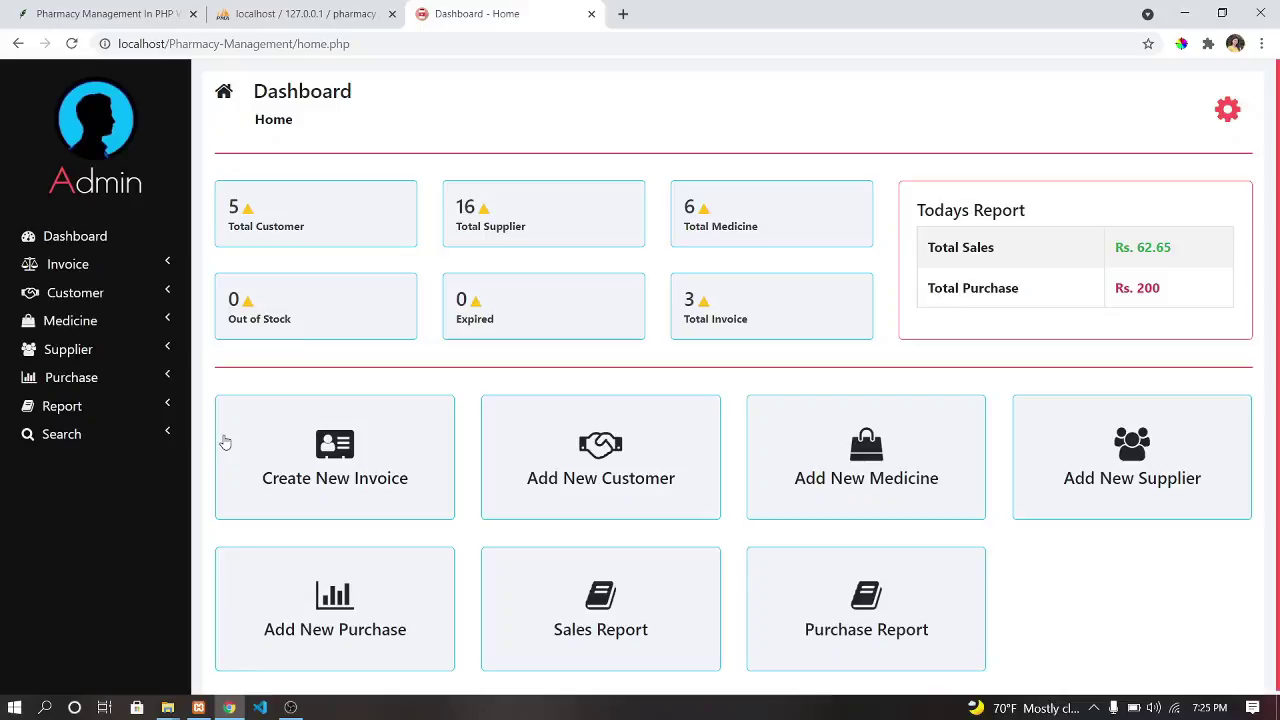
pyautogui.click(70, 264)
# Start a new invoice for the returning customer and add Crosin to it.
pyautogui.click(40, 290)
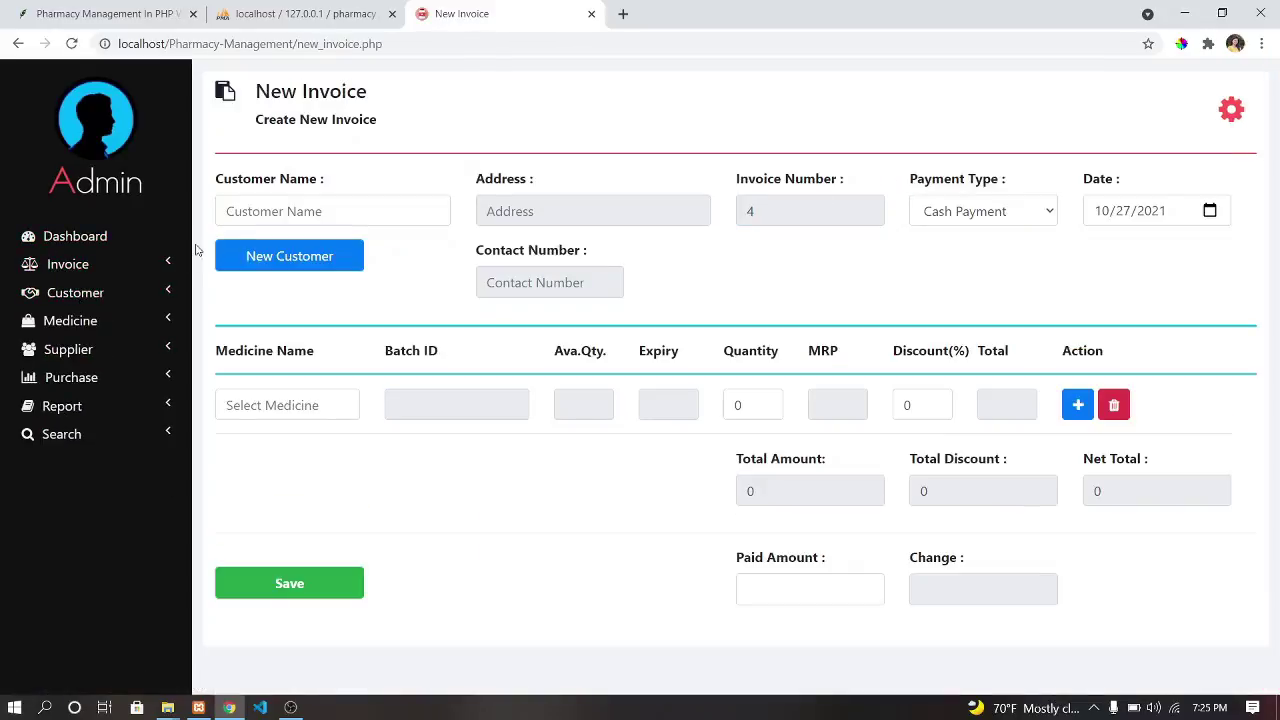
pyautogui.click(274, 203)
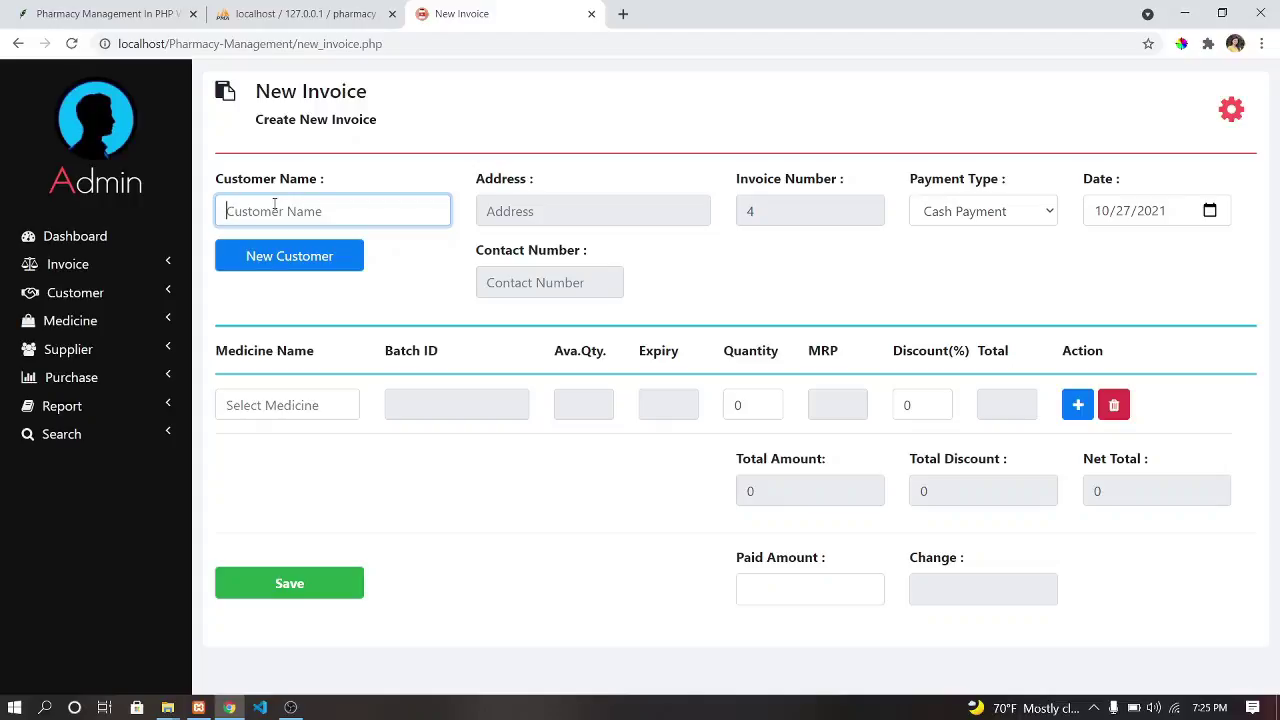
pyautogui.write('p')
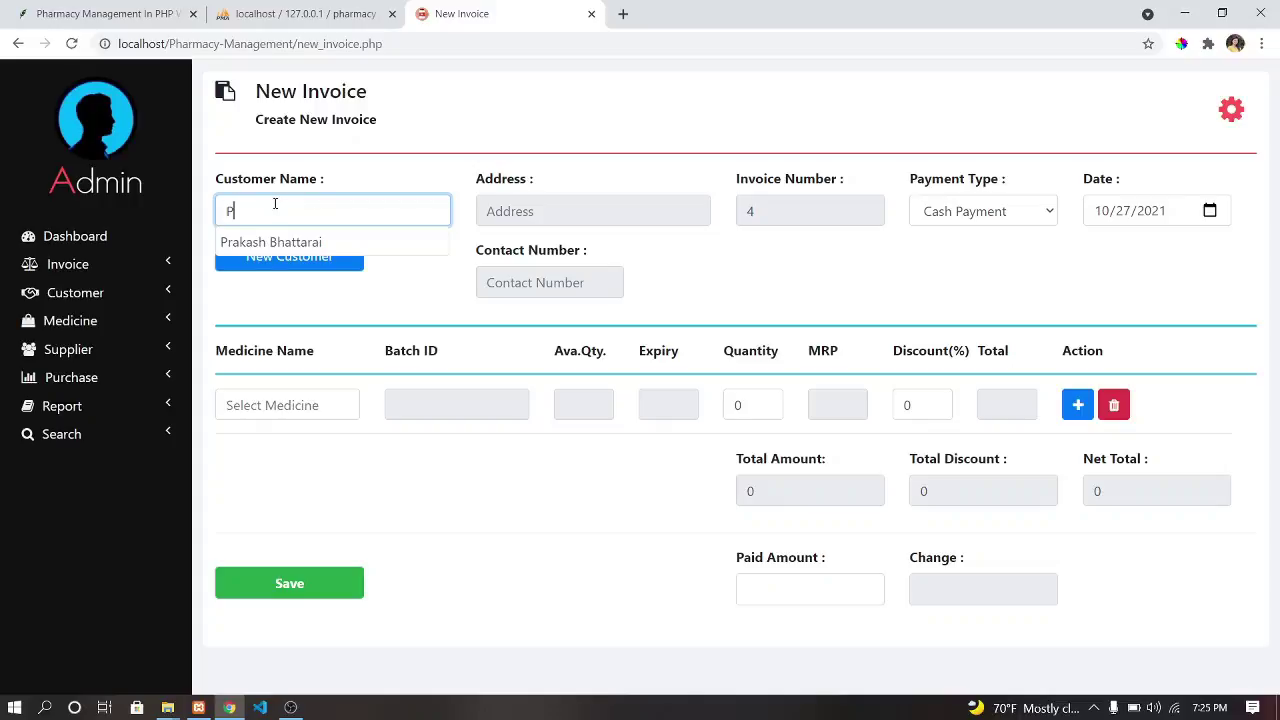
pyautogui.click(275, 240)
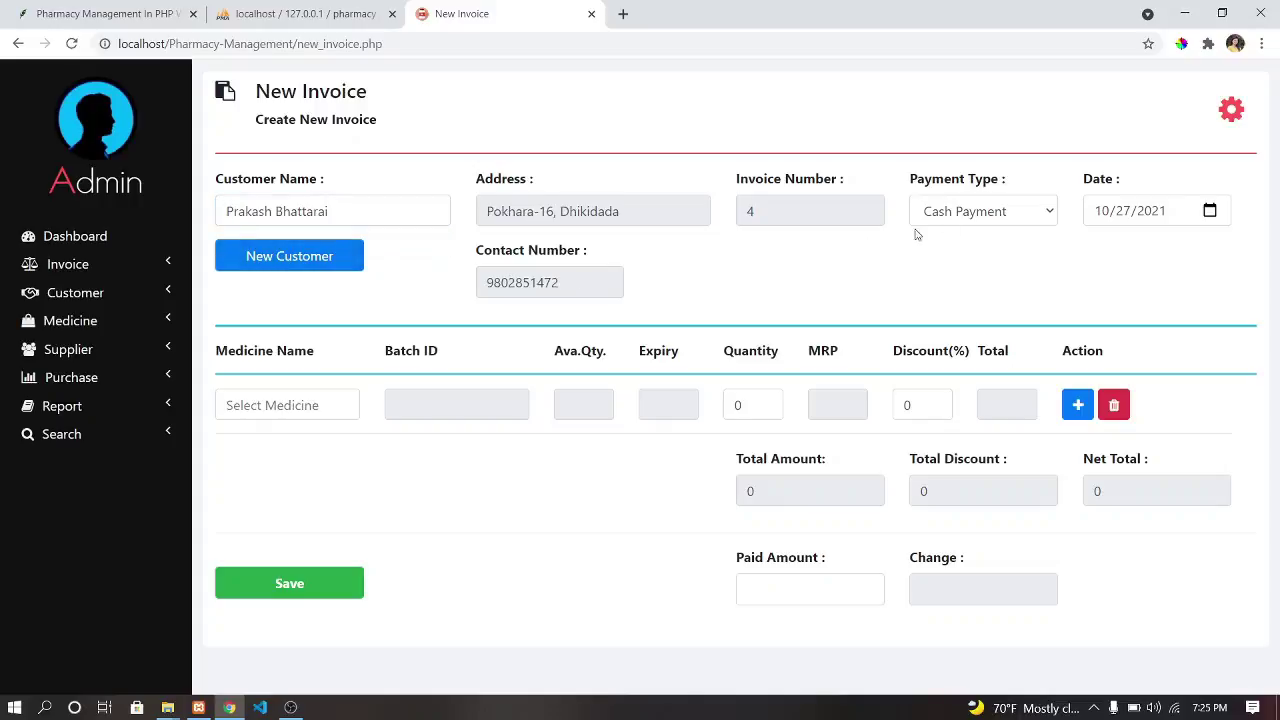
pyautogui.click(340, 408)
pyautogui.click(341, 407)
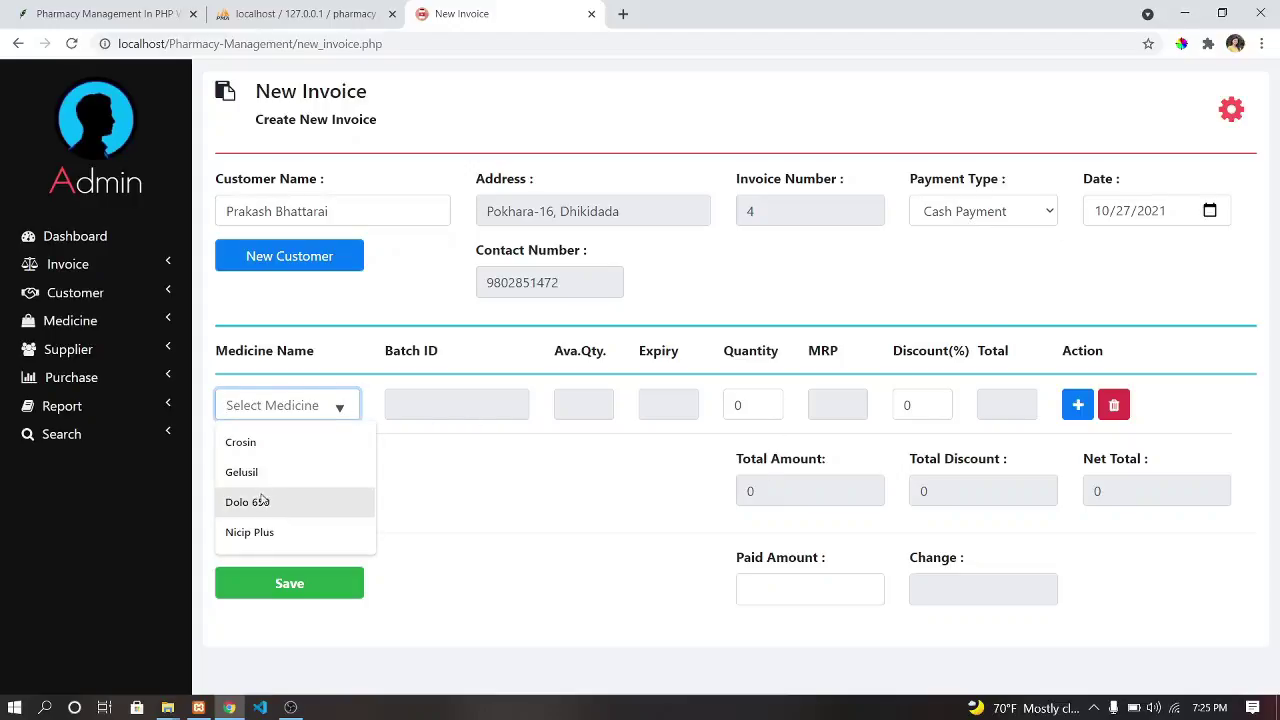
pyautogui.click(250, 443)
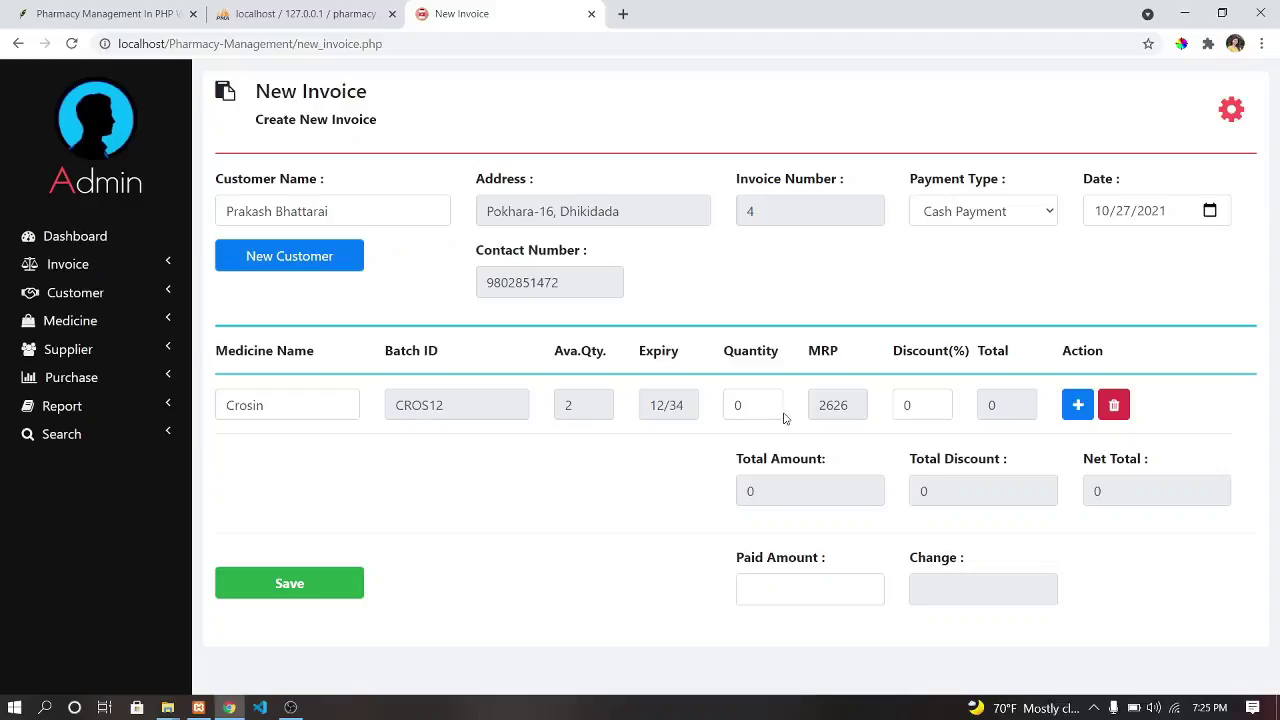
# Set Crosin quantity 2, 10% discount and 4800 paid, save invoice 4, and view the invoice list.
pyautogui.click(737, 405)
pyautogui.write('2')
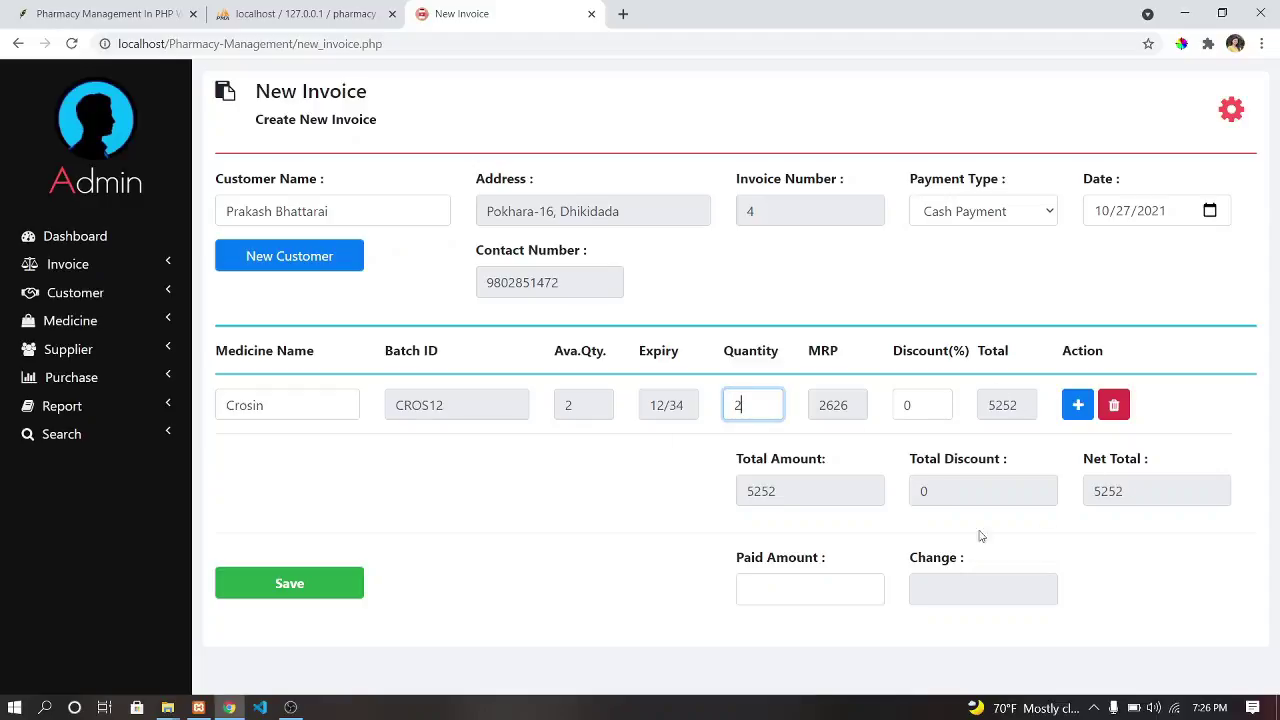
pyautogui.click(810, 580)
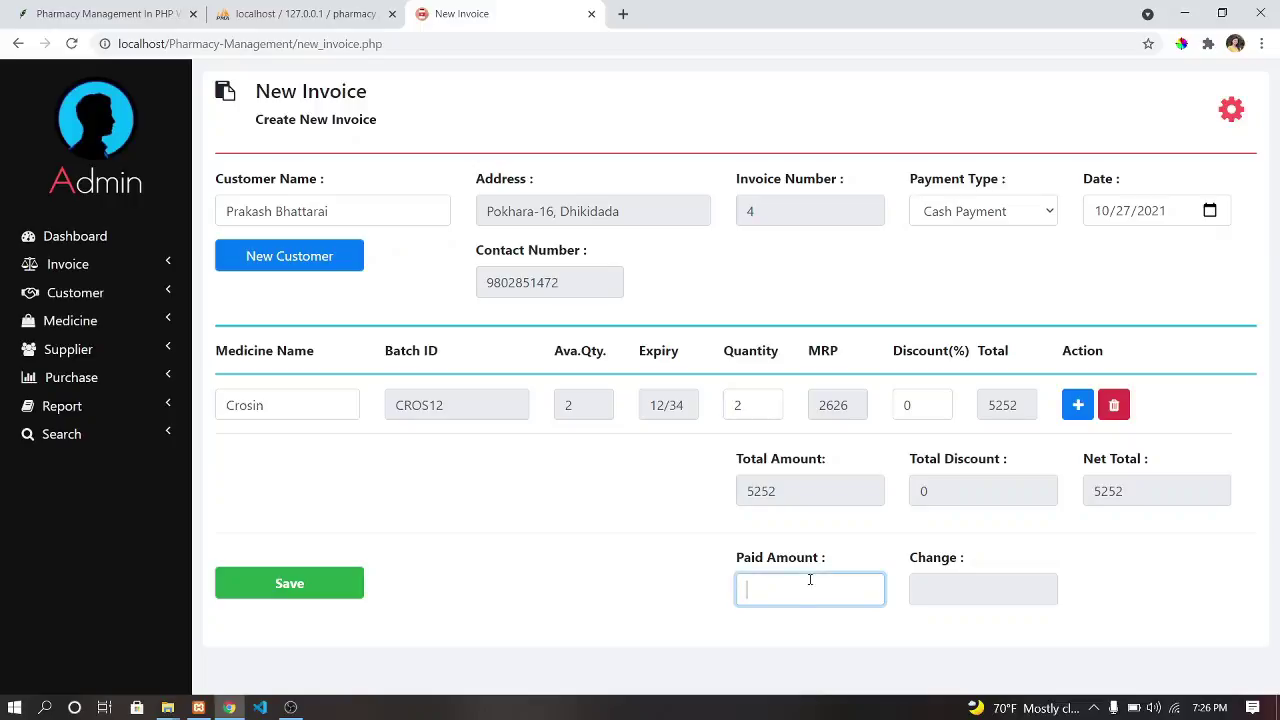
pyautogui.click(907, 404)
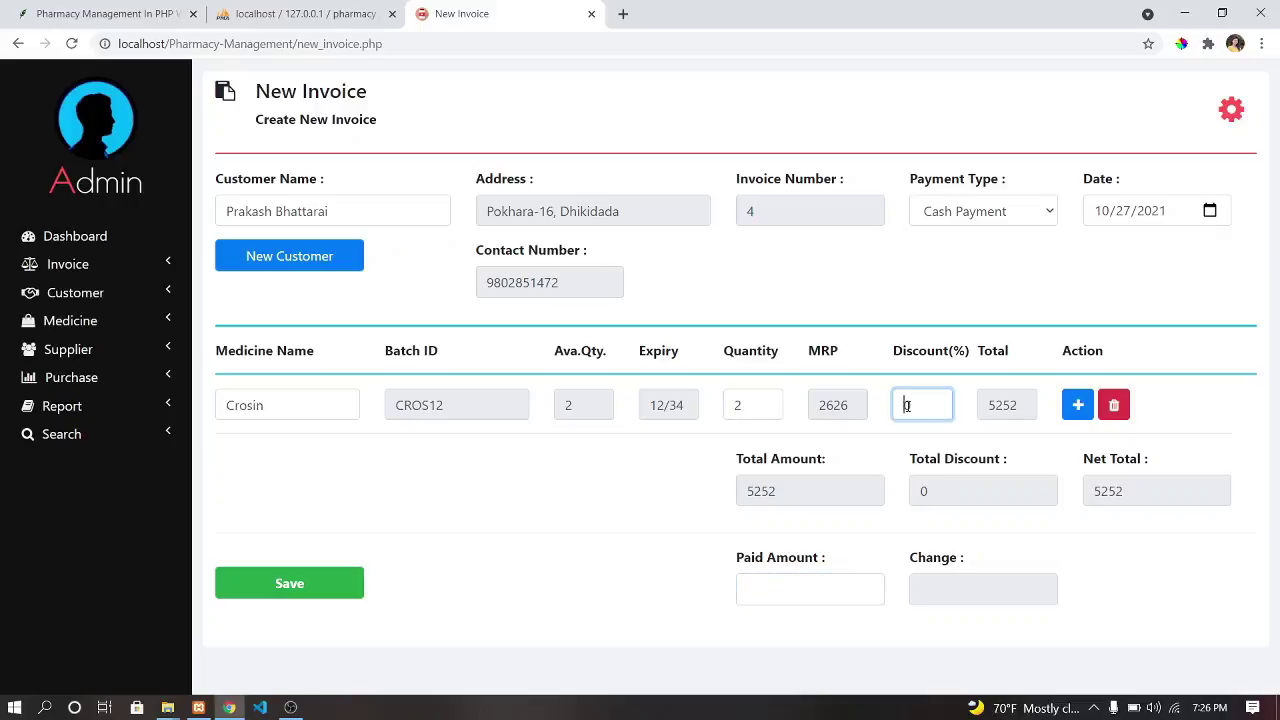
pyautogui.write('10')
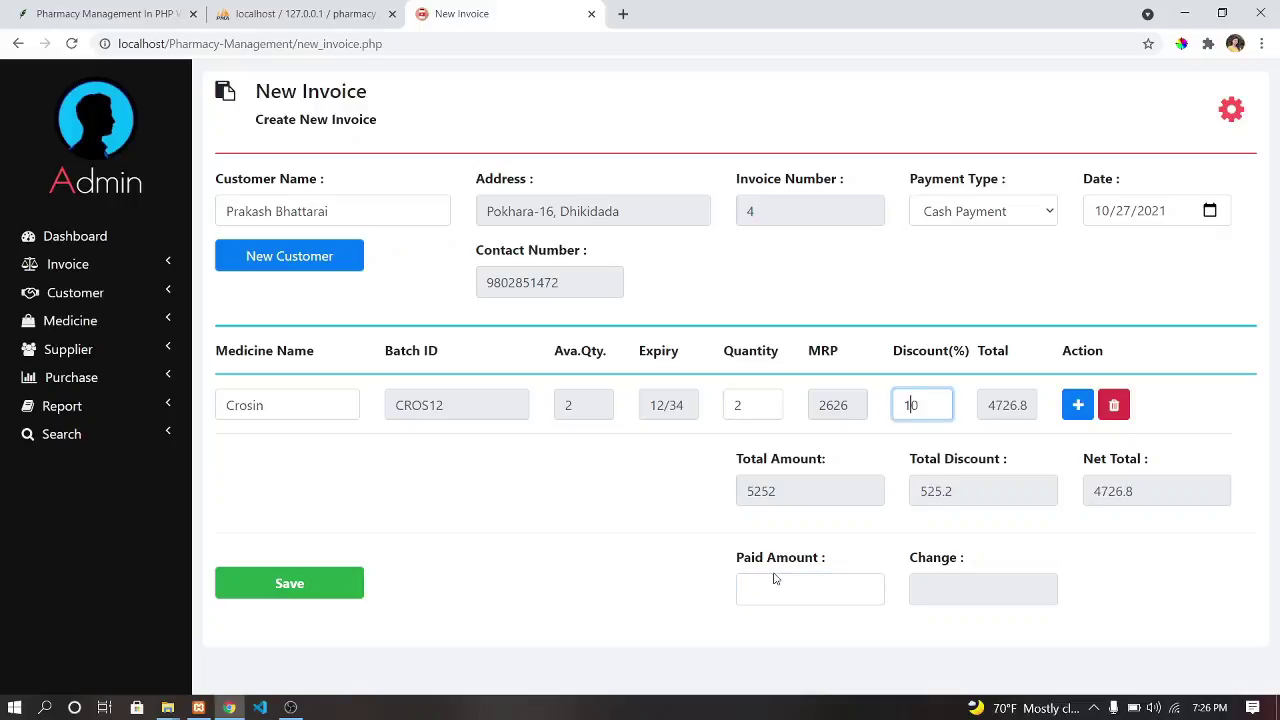
pyautogui.click(788, 583)
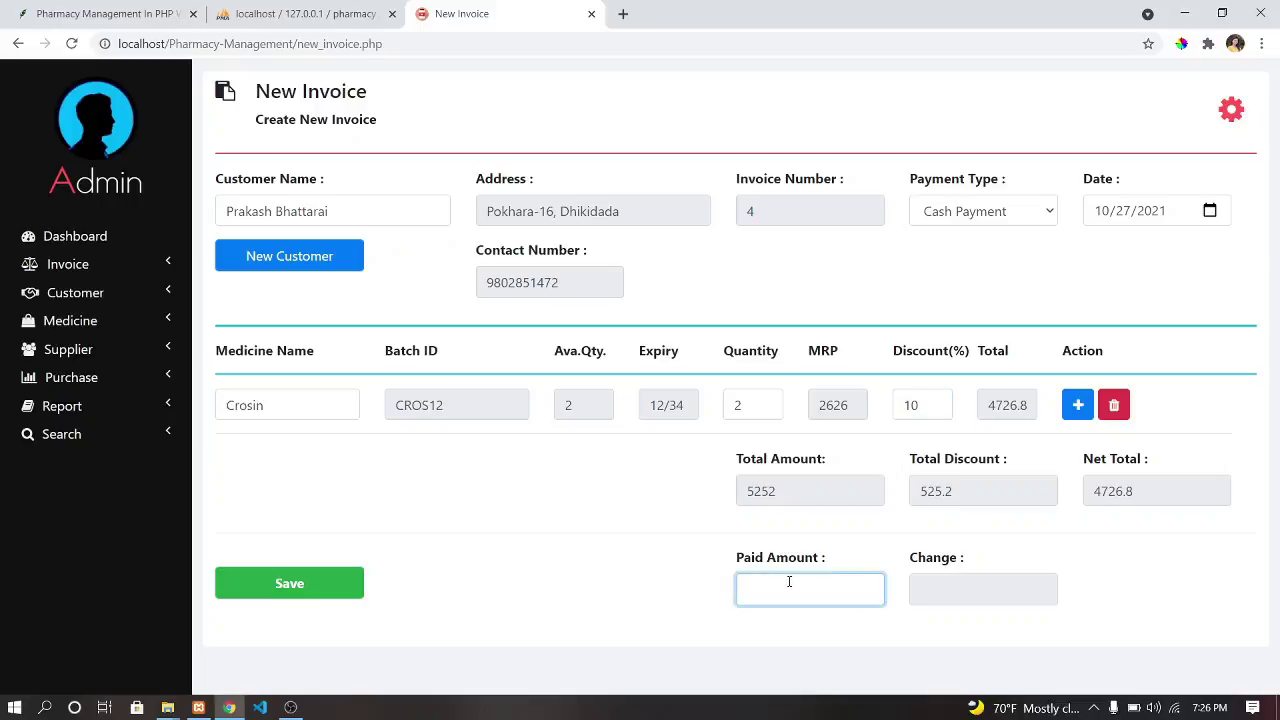
pyautogui.write('4800')
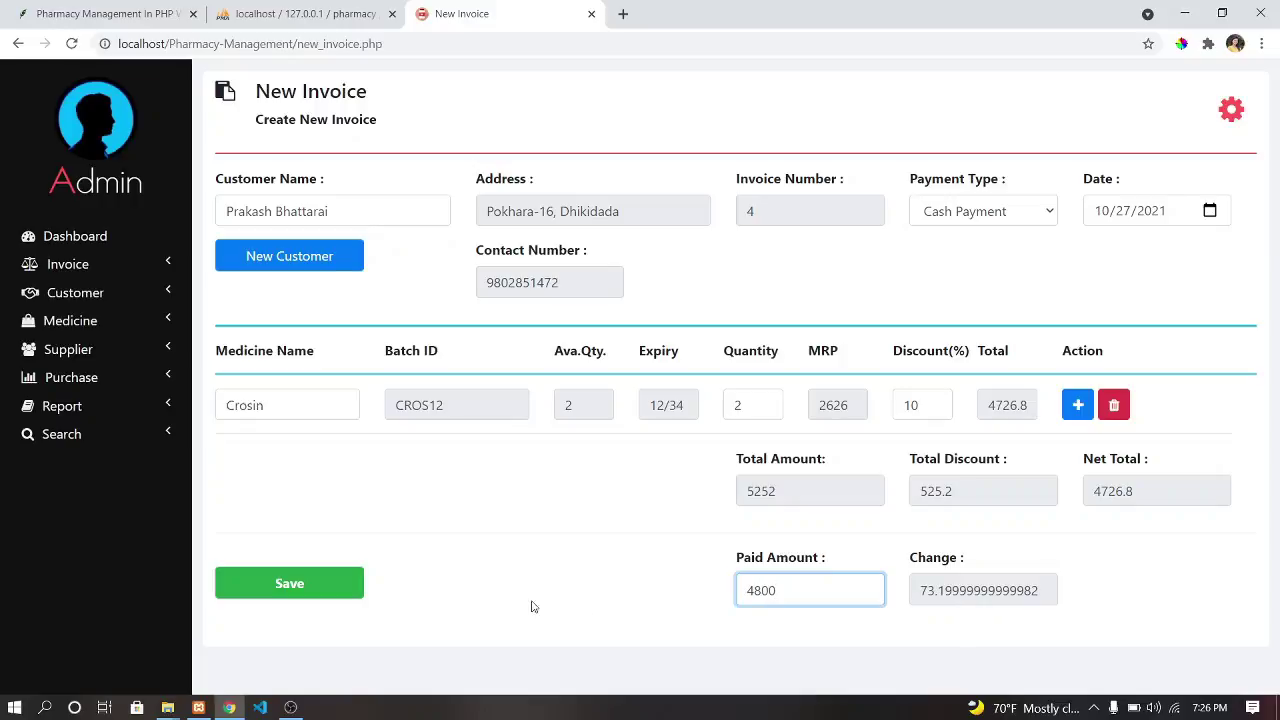
pyautogui.click(276, 583)
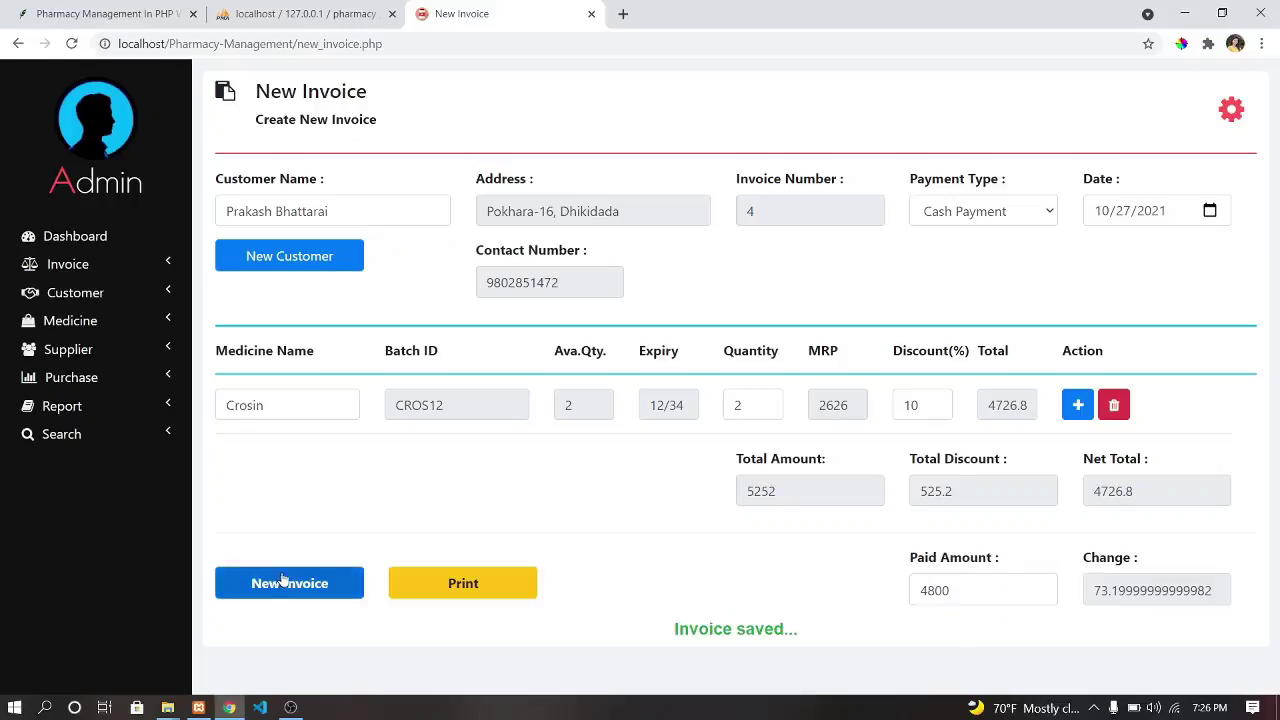
pyautogui.click(55, 268)
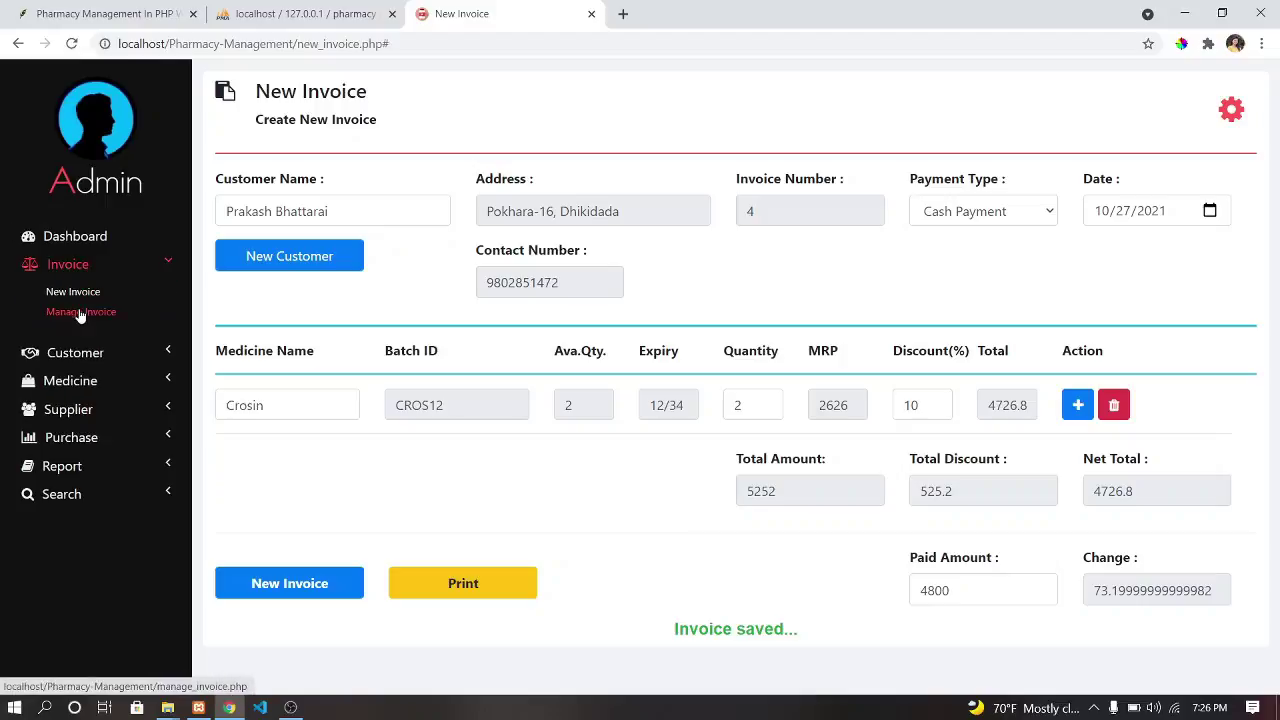
pyautogui.click(82, 312)
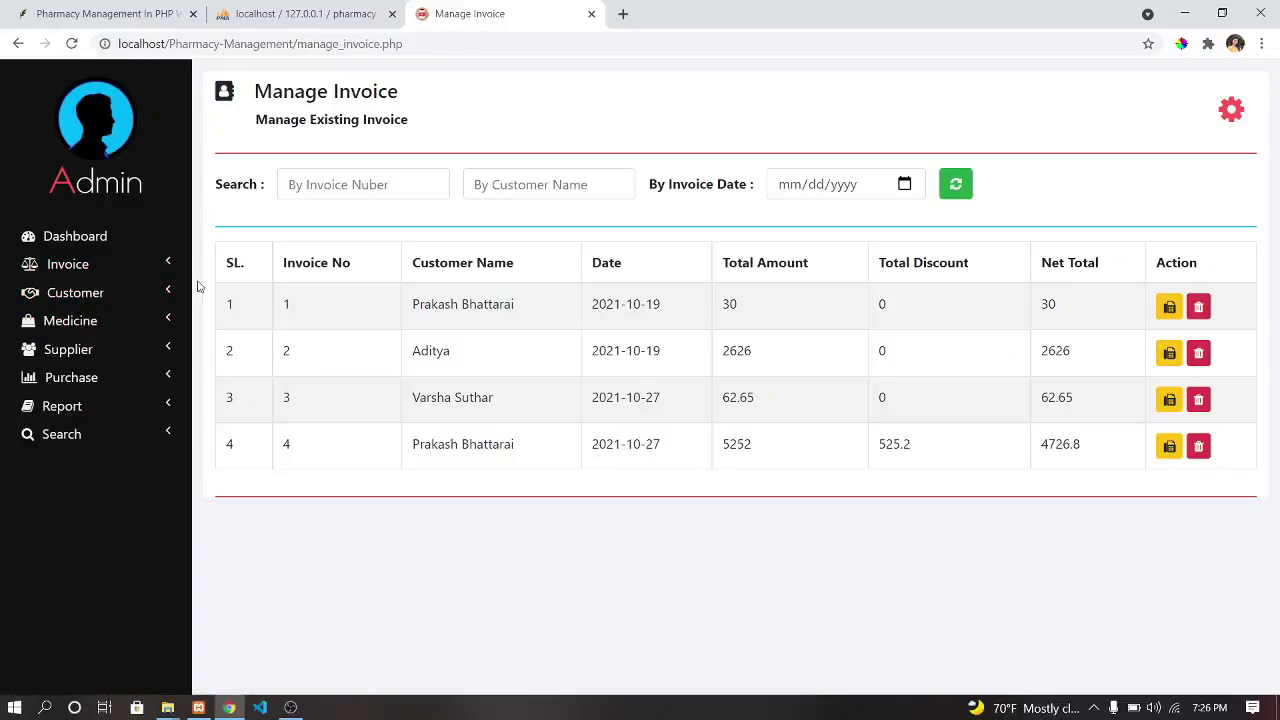
# From the dashboard, list the medicines that are out of stock.
pyautogui.click(75, 268)
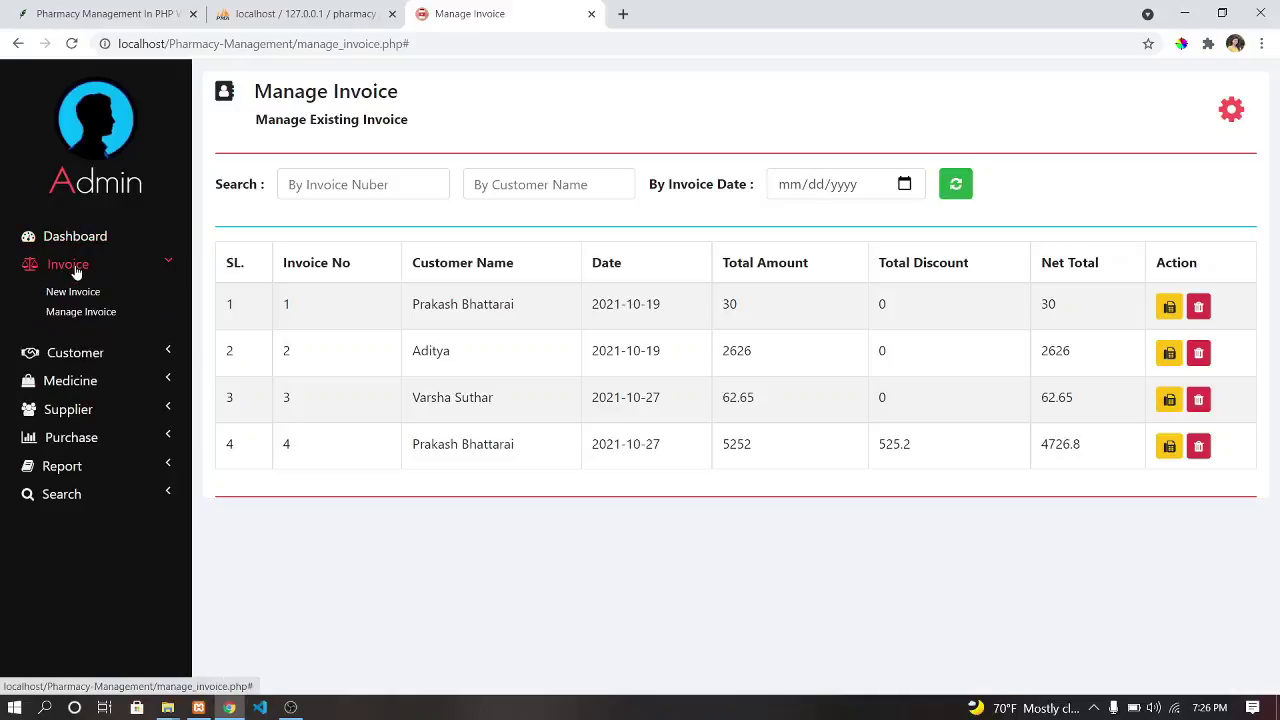
pyautogui.click(92, 246)
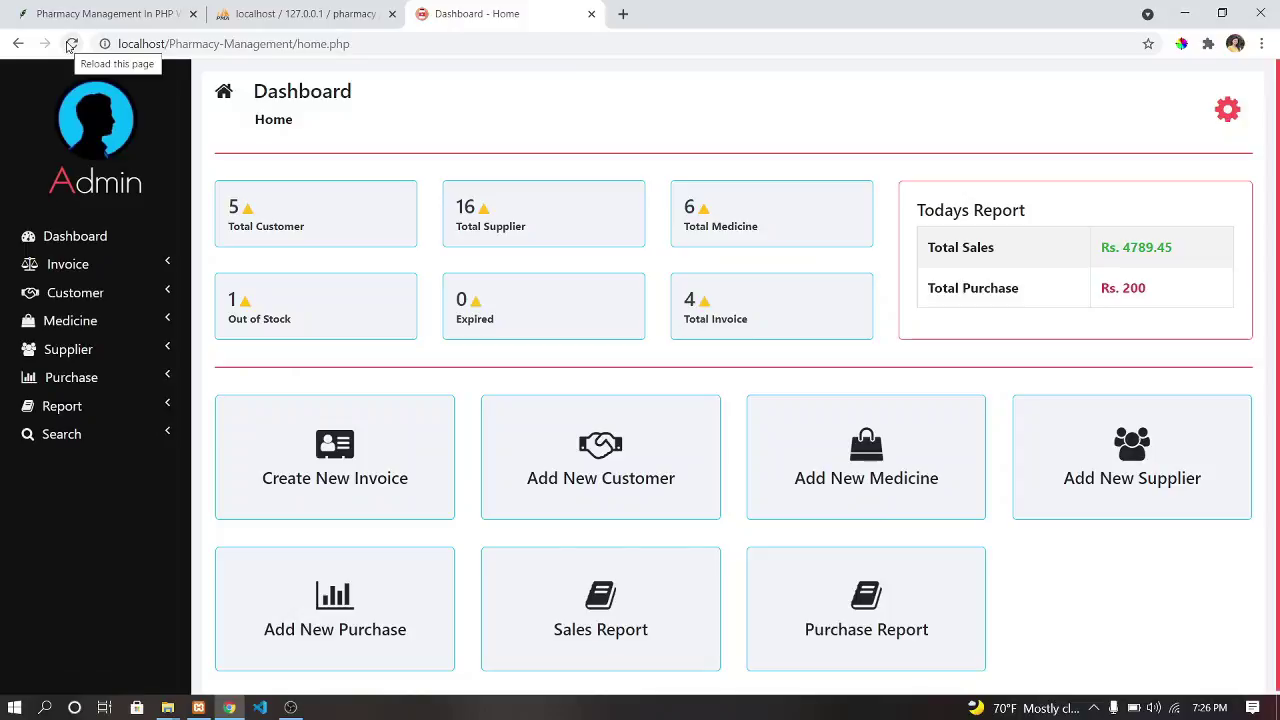
pyautogui.scroll(-1, 307, 425)
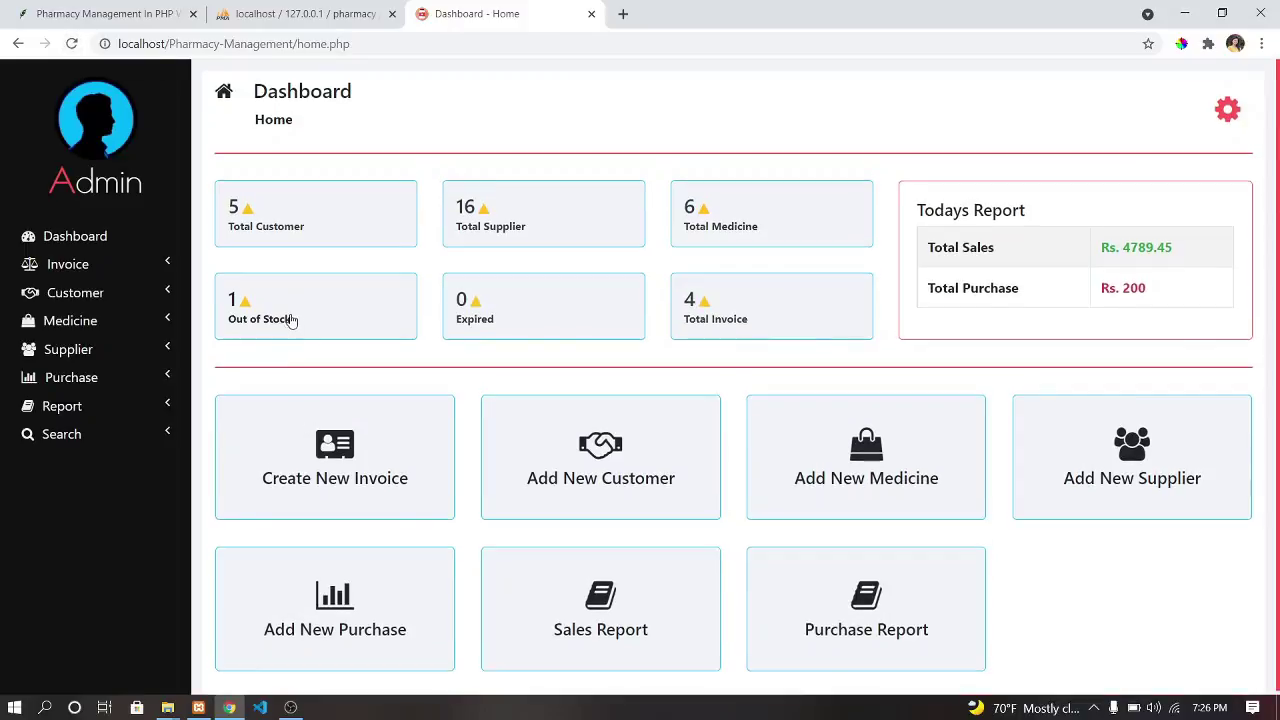
pyautogui.click(294, 316)
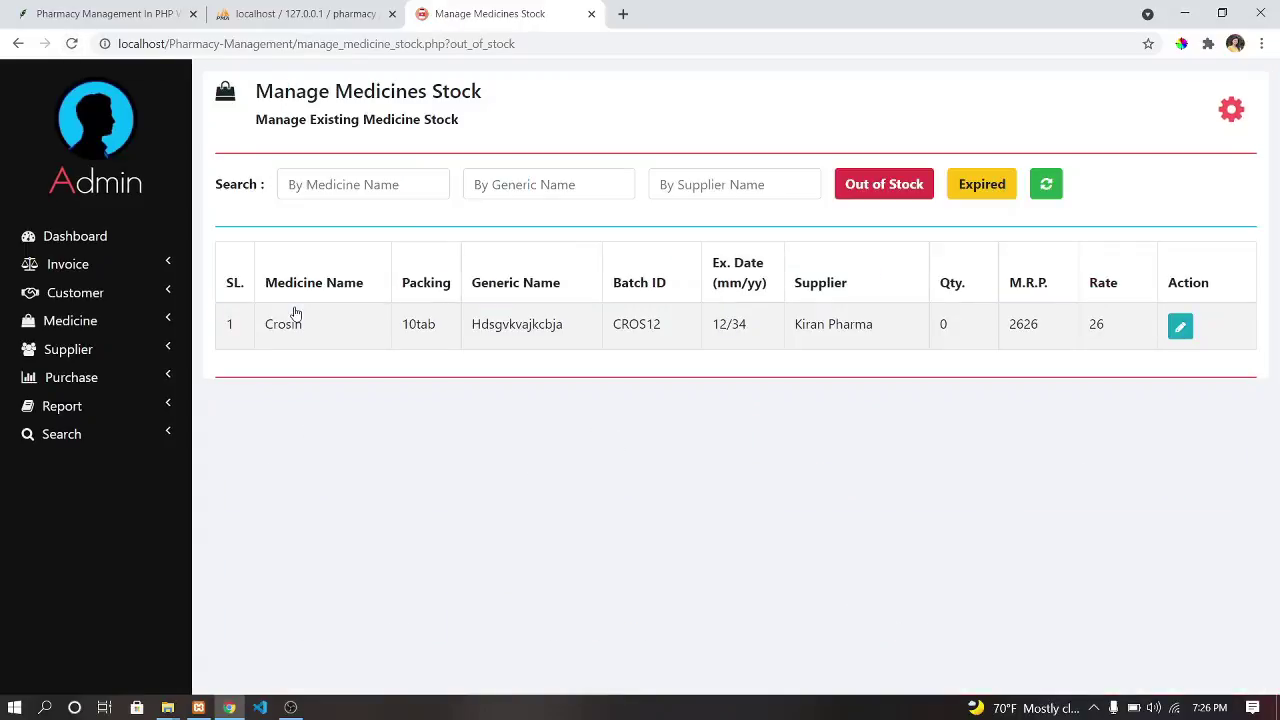
# Restock Crosin to quantity 10 and return to the dashboard.
pyautogui.click(1180, 326)
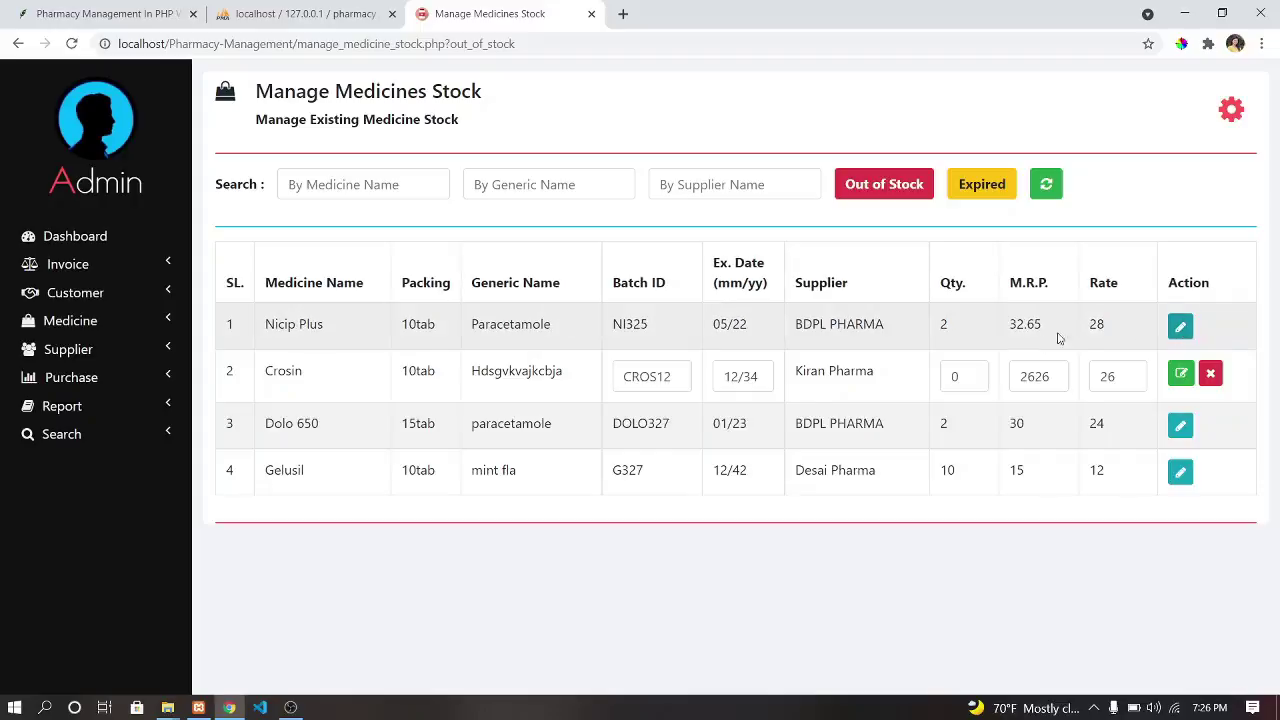
pyautogui.click(963, 374)
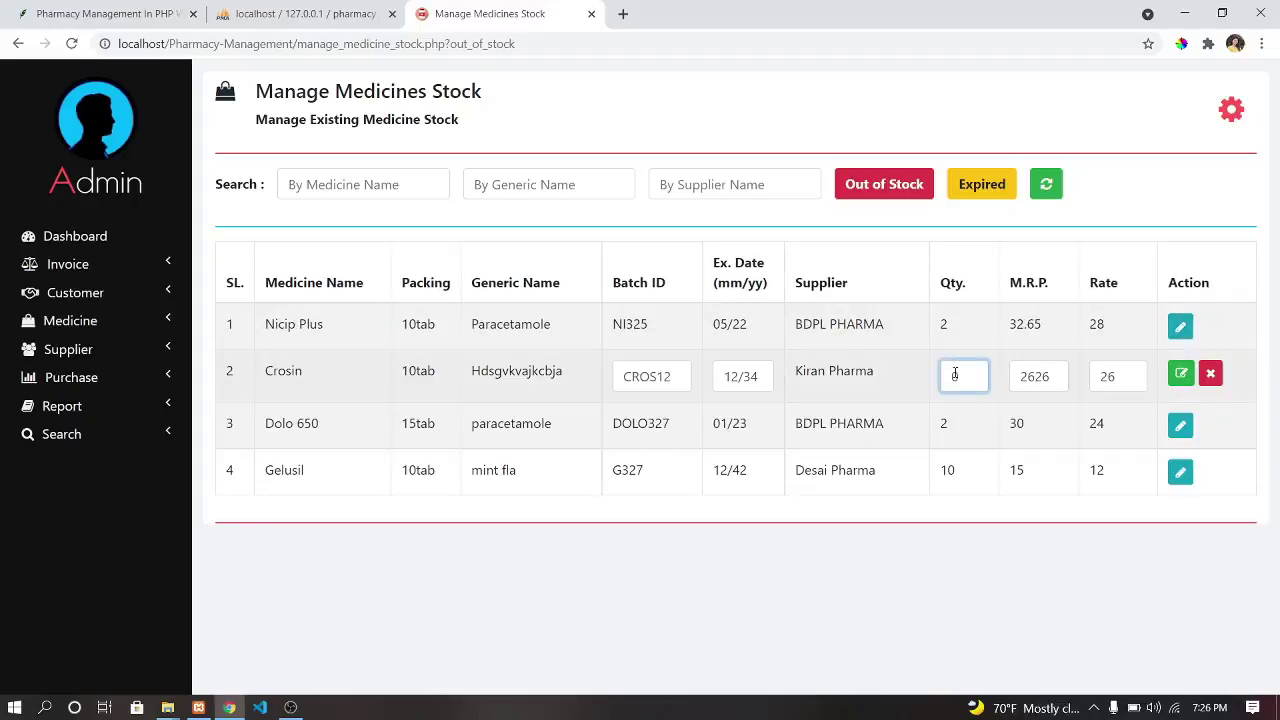
pyautogui.write('1')
pyautogui.click(1180, 373)
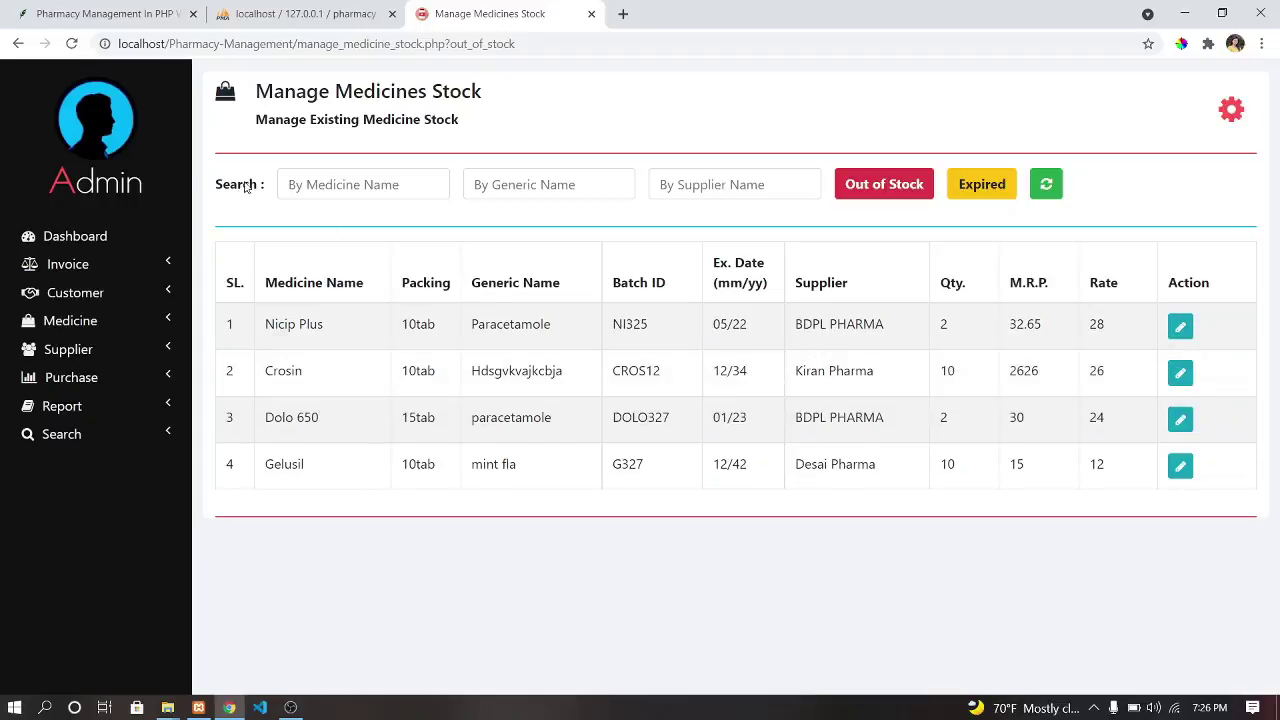
pyautogui.click(100, 238)
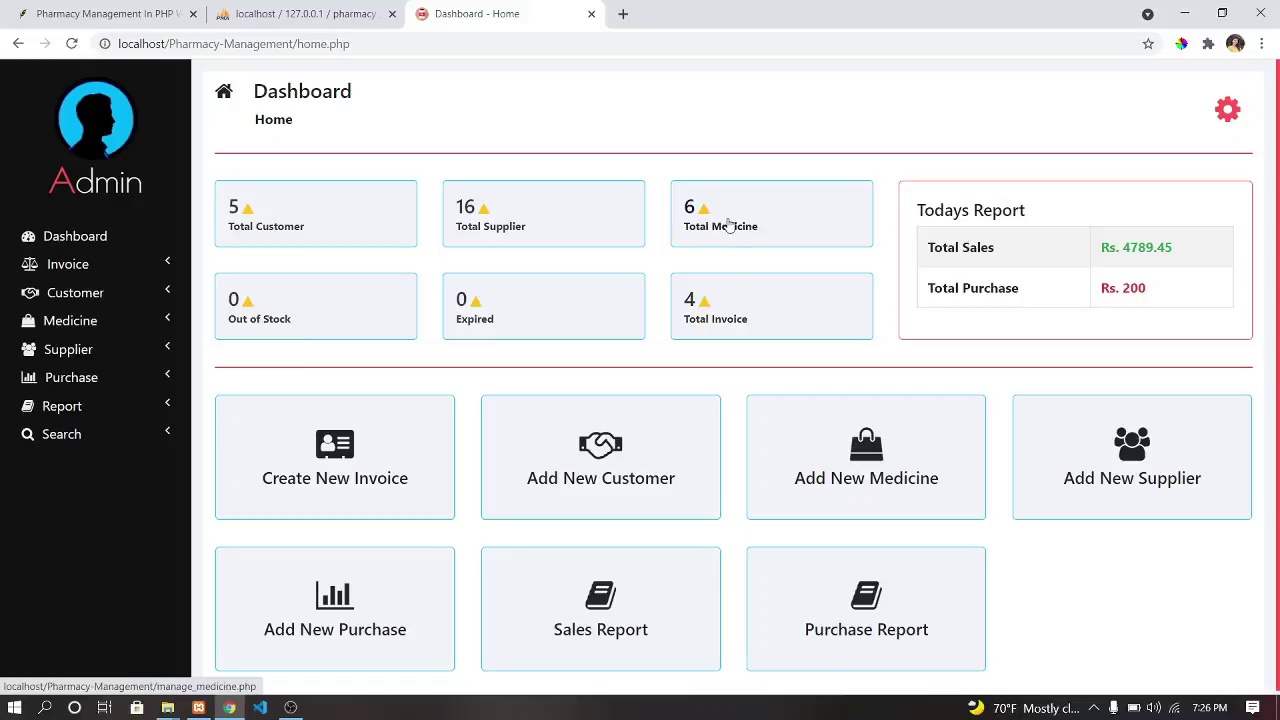
# From the Total Supplier list, delete suppliers Fndnbrwh and Fndn, confirming each deletion.
pyautogui.click(506, 216)
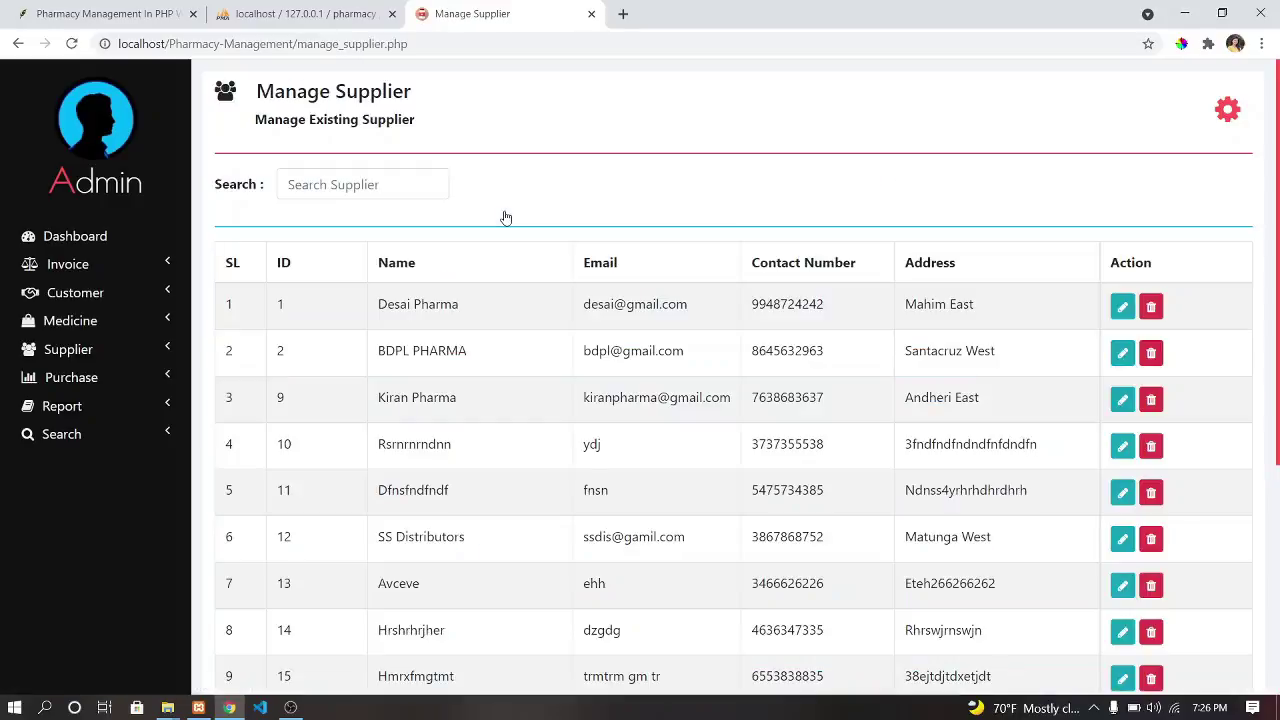
pyautogui.scroll(-4, 513, 335)
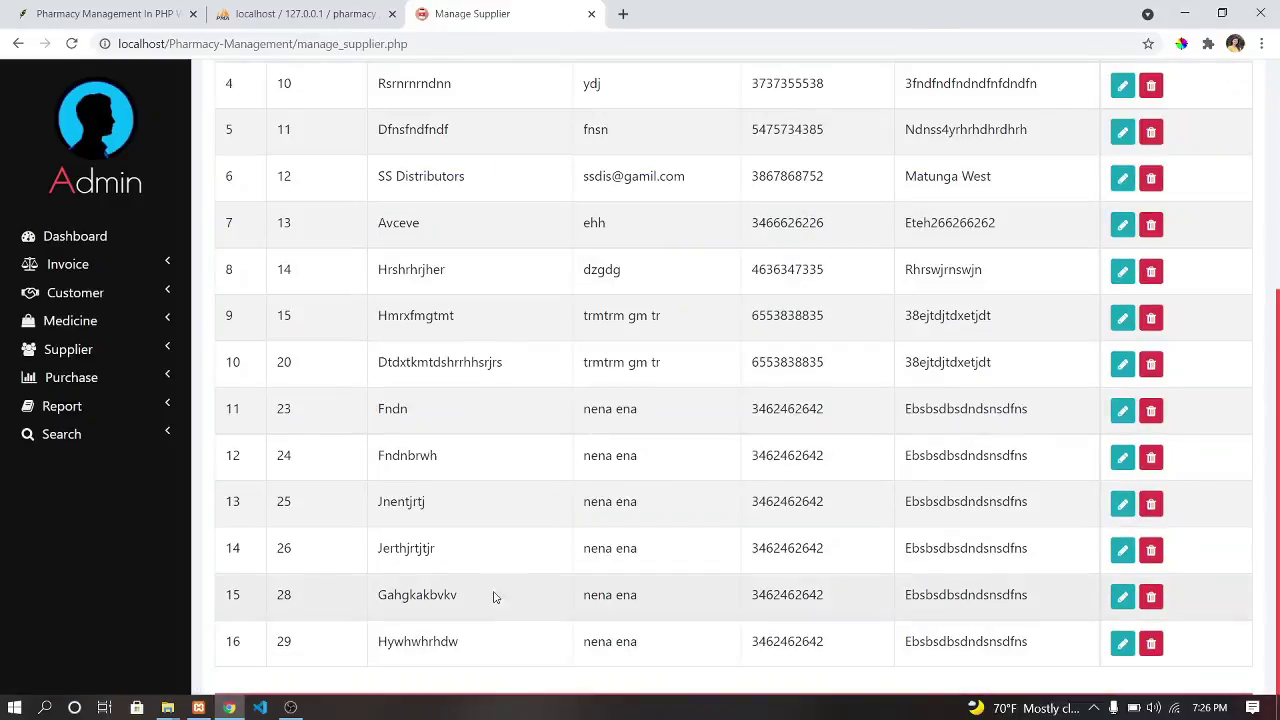
pyautogui.click(1150, 457)
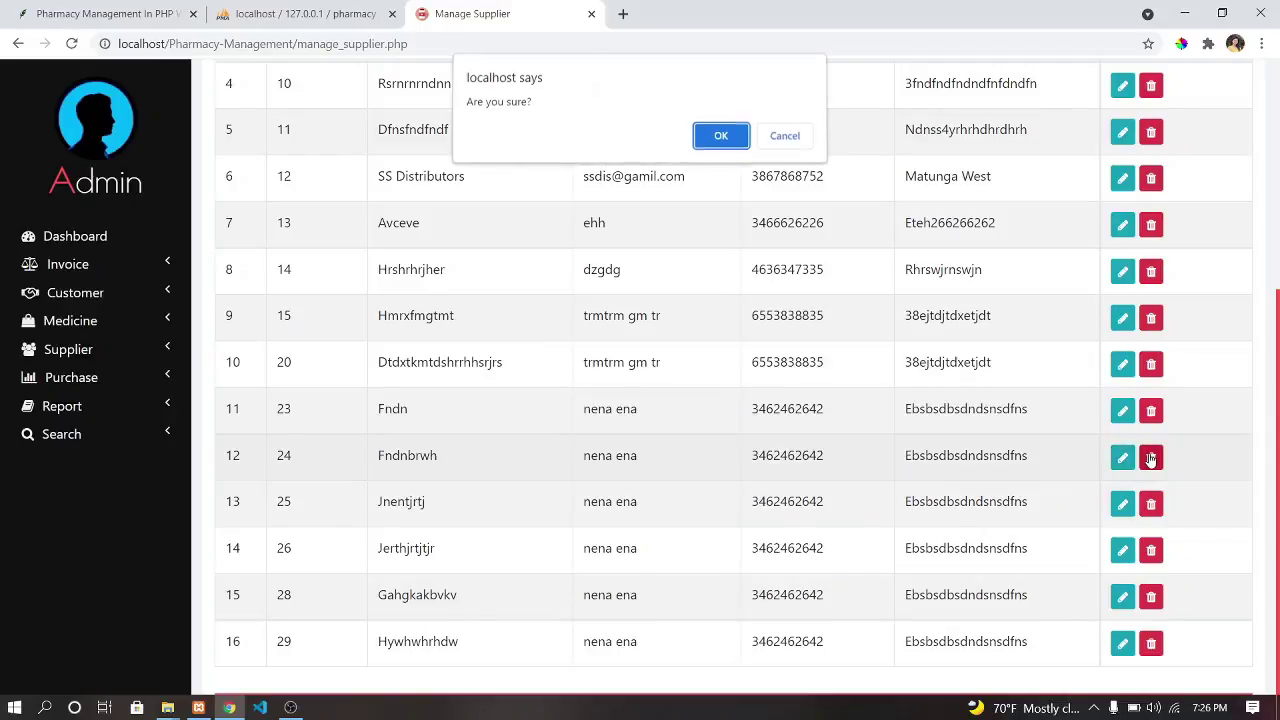
pyautogui.click(724, 136)
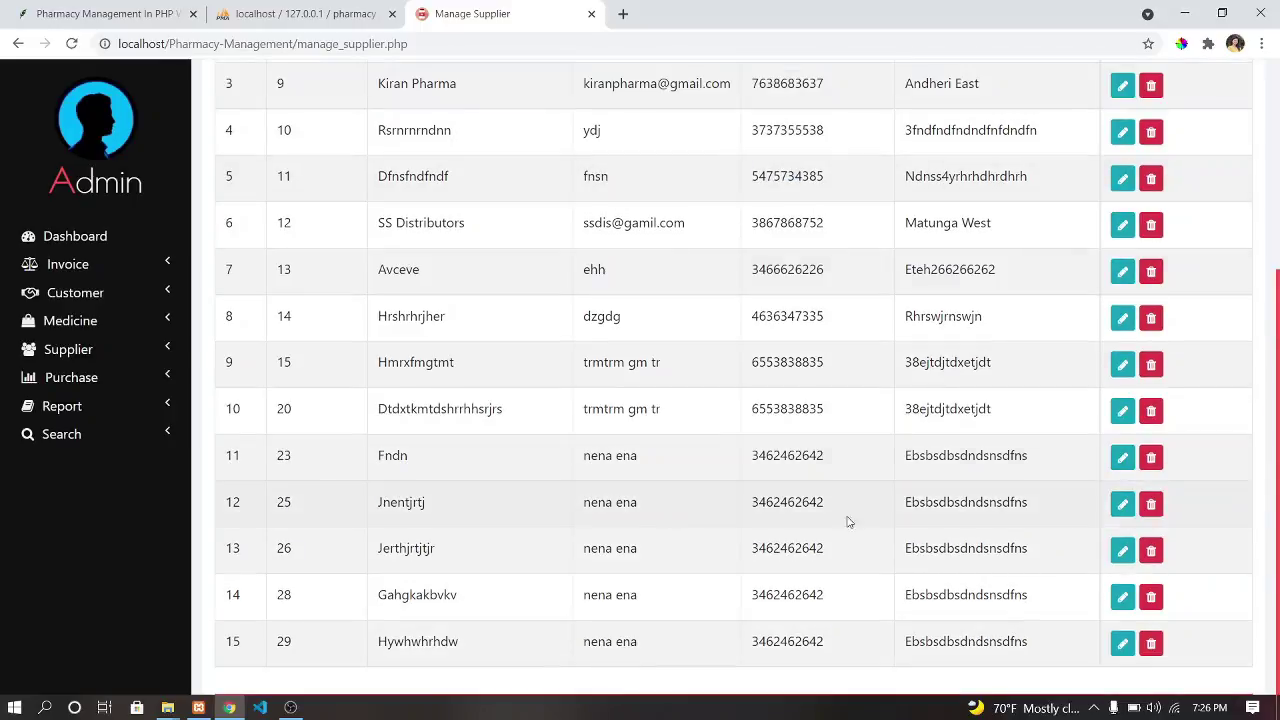
pyautogui.click(1150, 457)
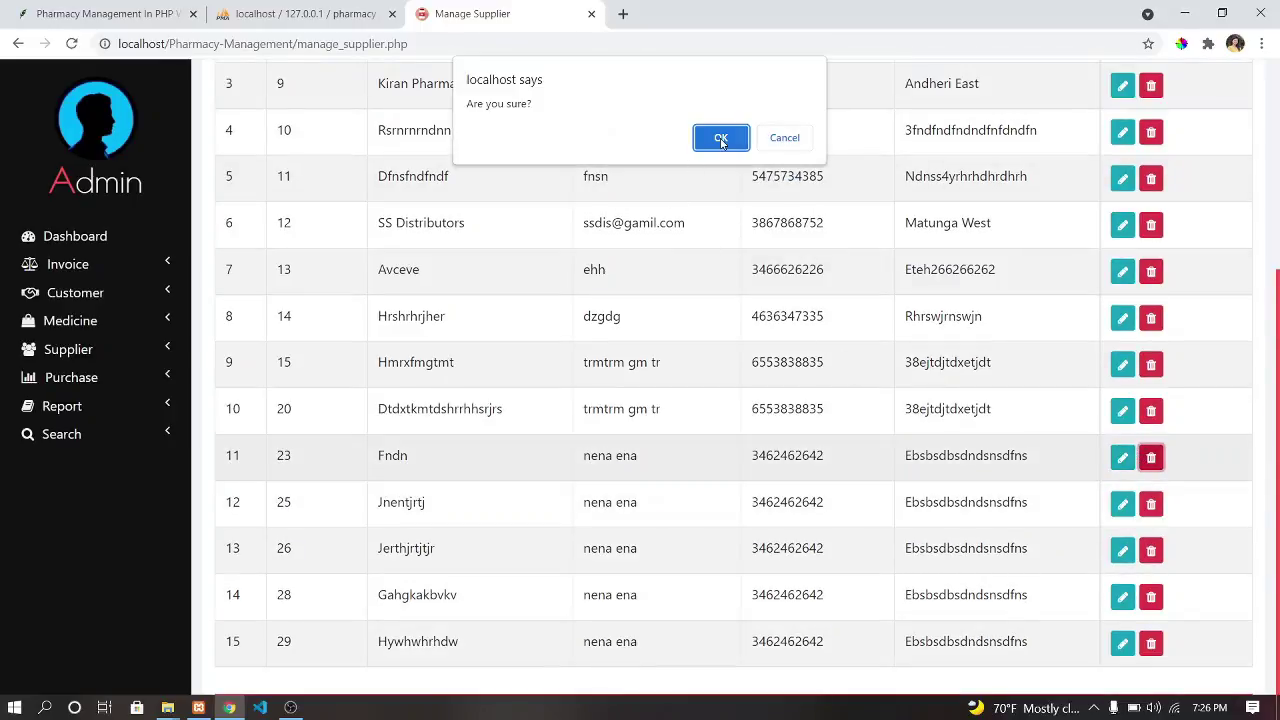
pyautogui.click(721, 138)
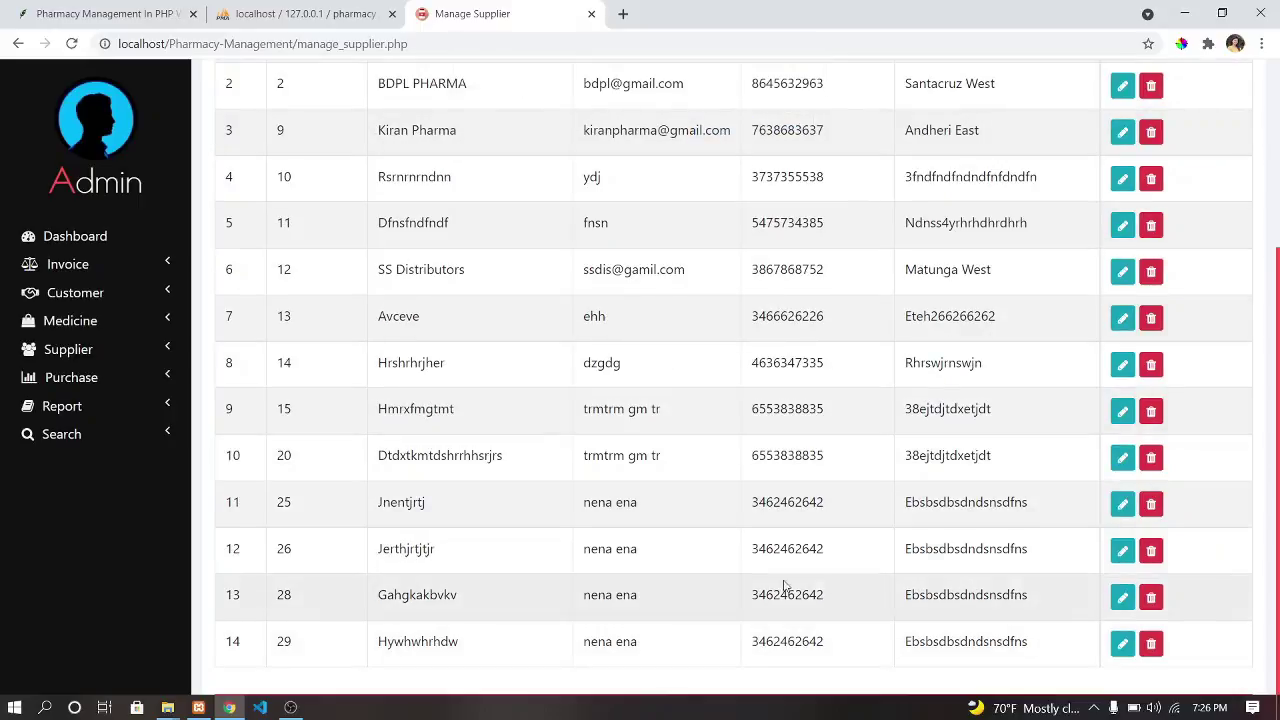